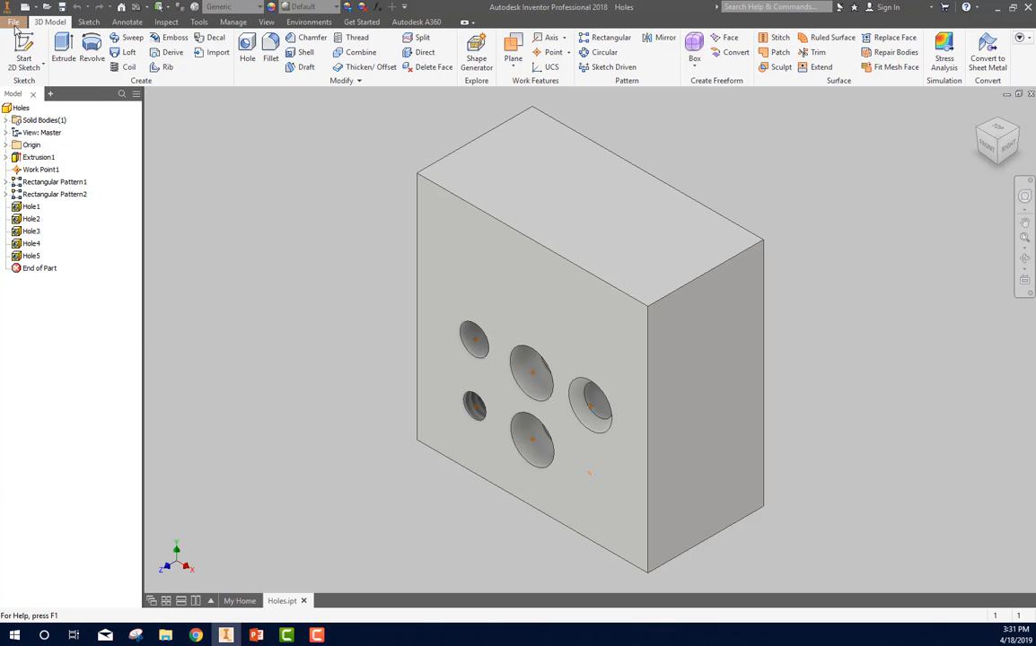
Step: Create a new drawing from the Curley Titleblock.idw template
click(13, 23)
click(22, 64)
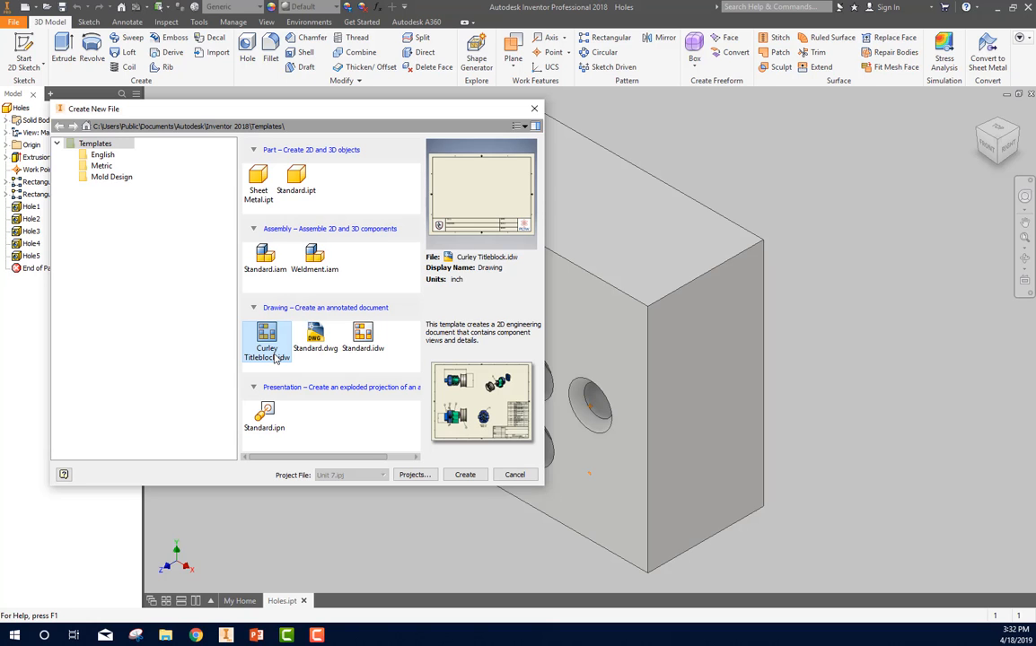
click(463, 474)
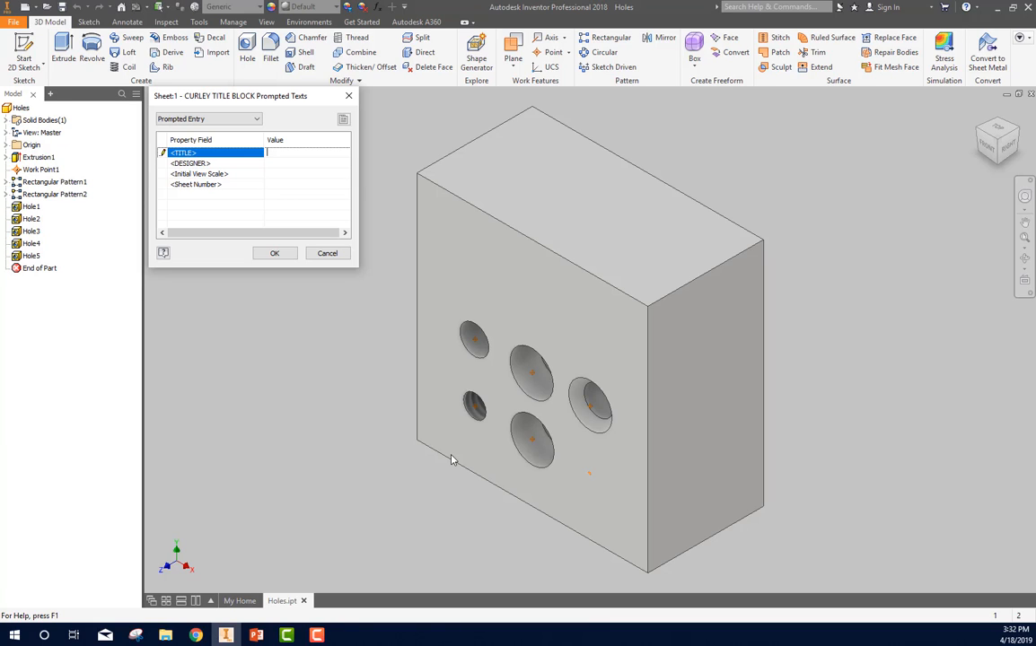
Step: Fill in the title block prompts with the title Dim Practice, the designer's name and sheet number 1
text(Dim Practice)
click(273, 163)
text(C)
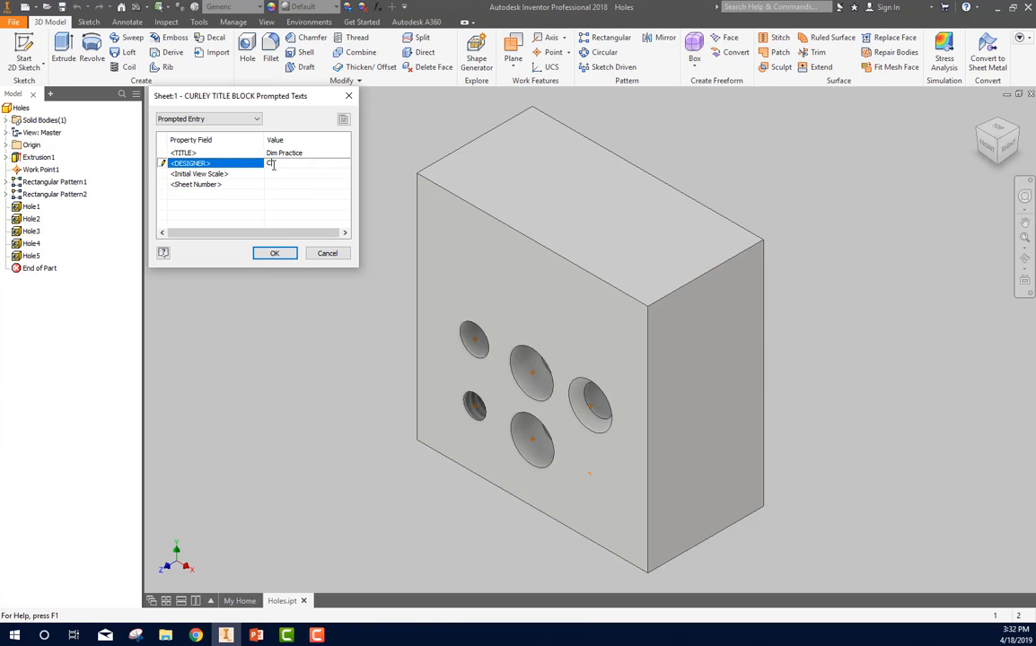
text(ogswell)
click(271, 184)
text(1)
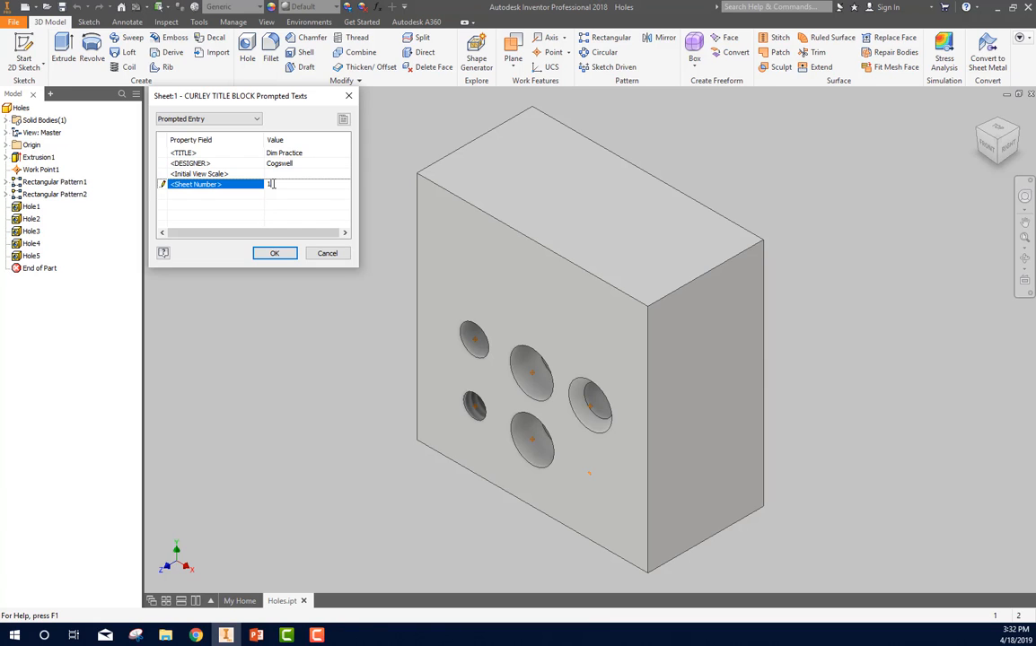
click(277, 254)
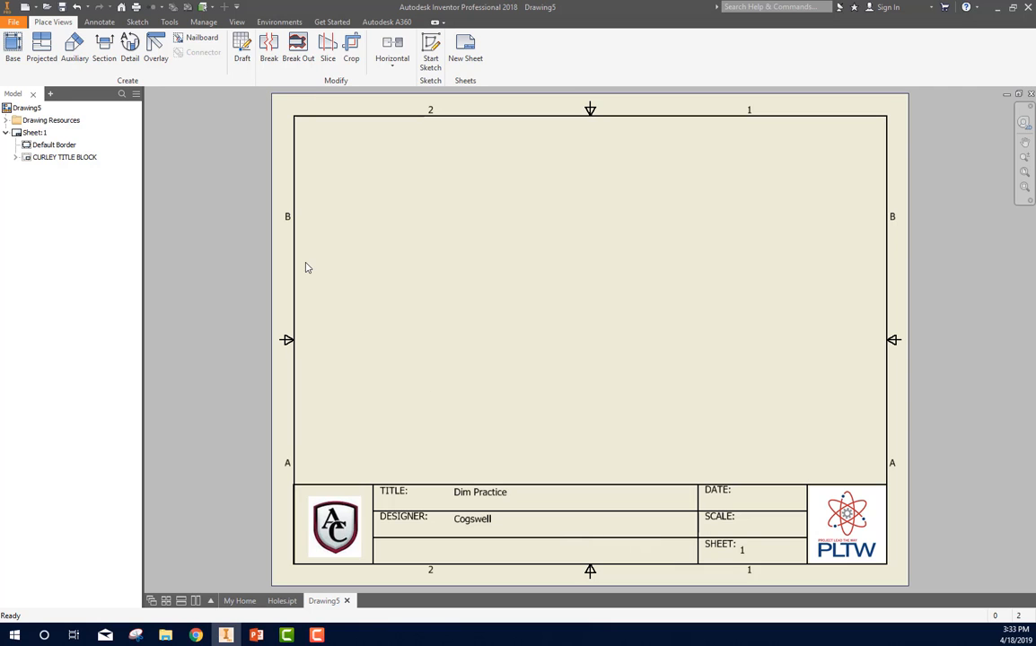
Step: Rename the Holes sheet in the model browser as New name
click(6, 132)
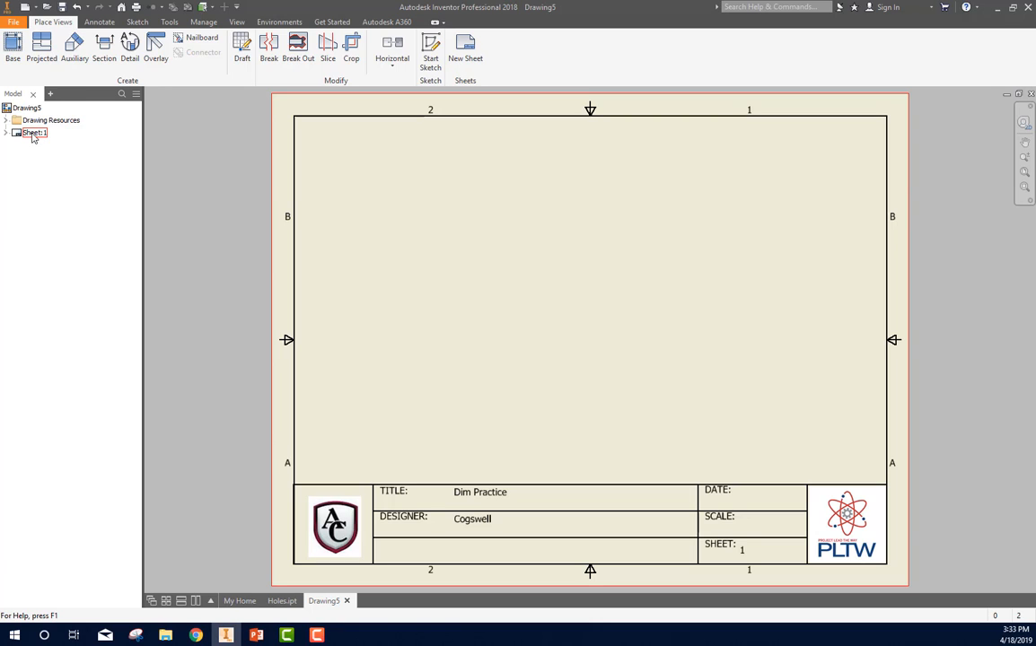
click(32, 134)
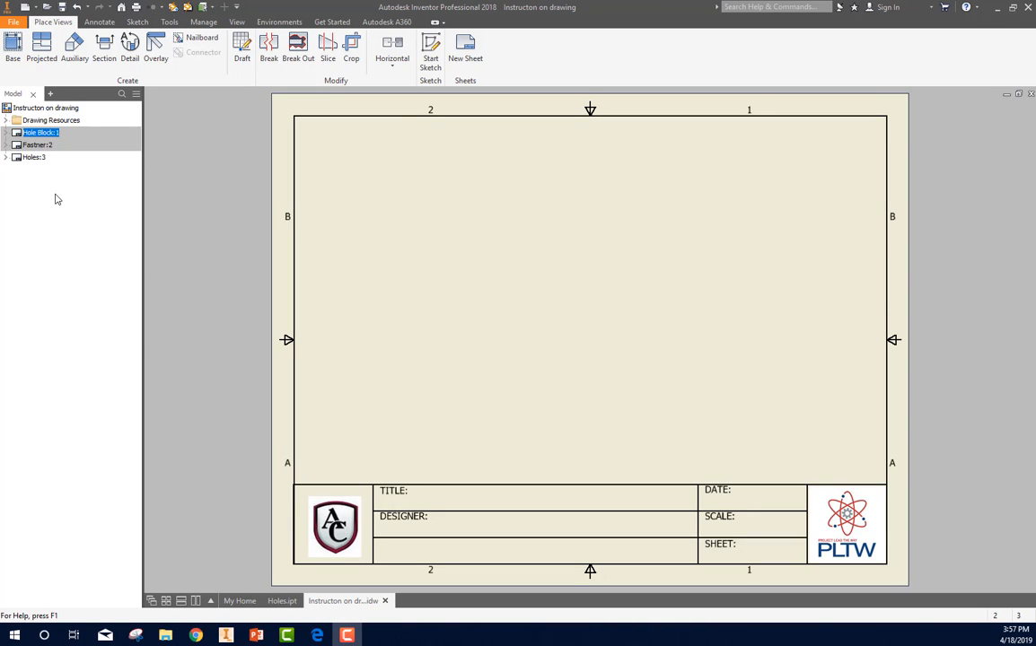
click(33, 158)
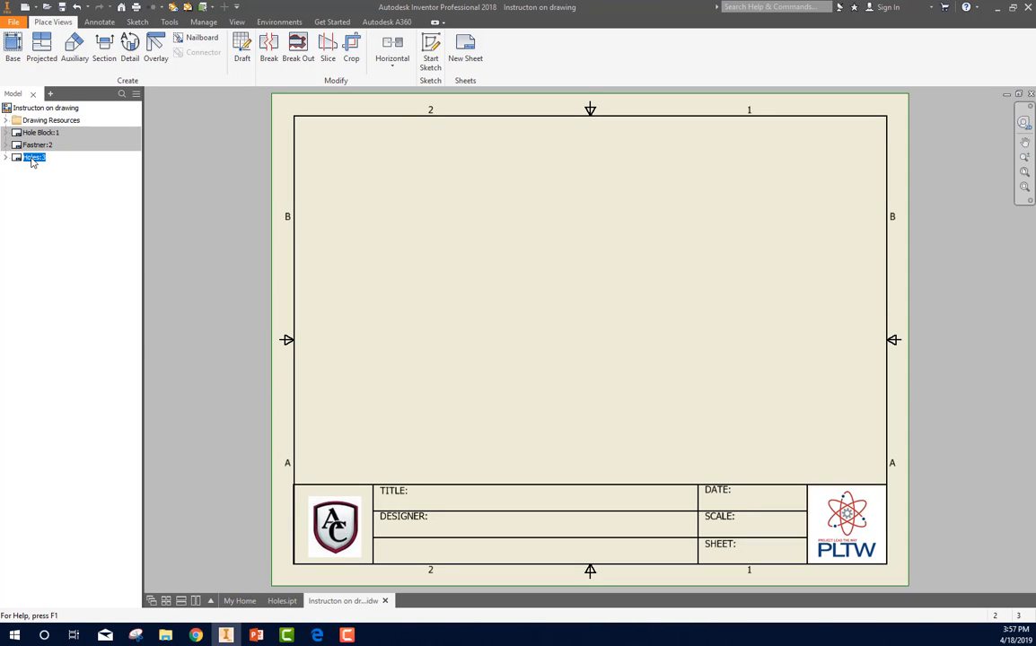
text(Holes)
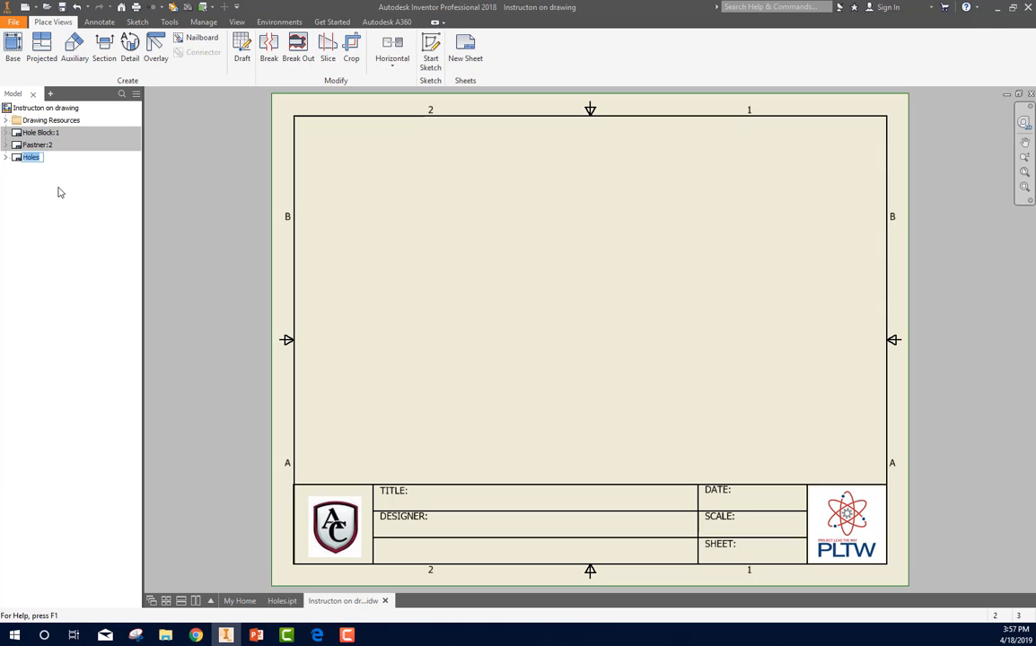
text(New name)
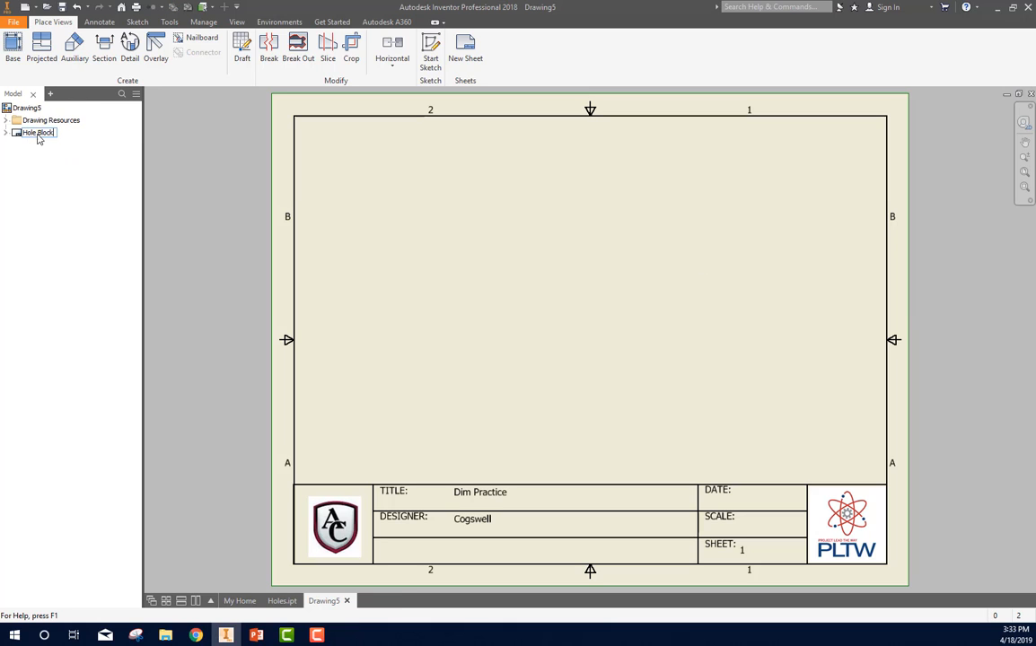
Step: Rename the first sheet of the Dim Practice drawing as Hole Block
click(39, 134)
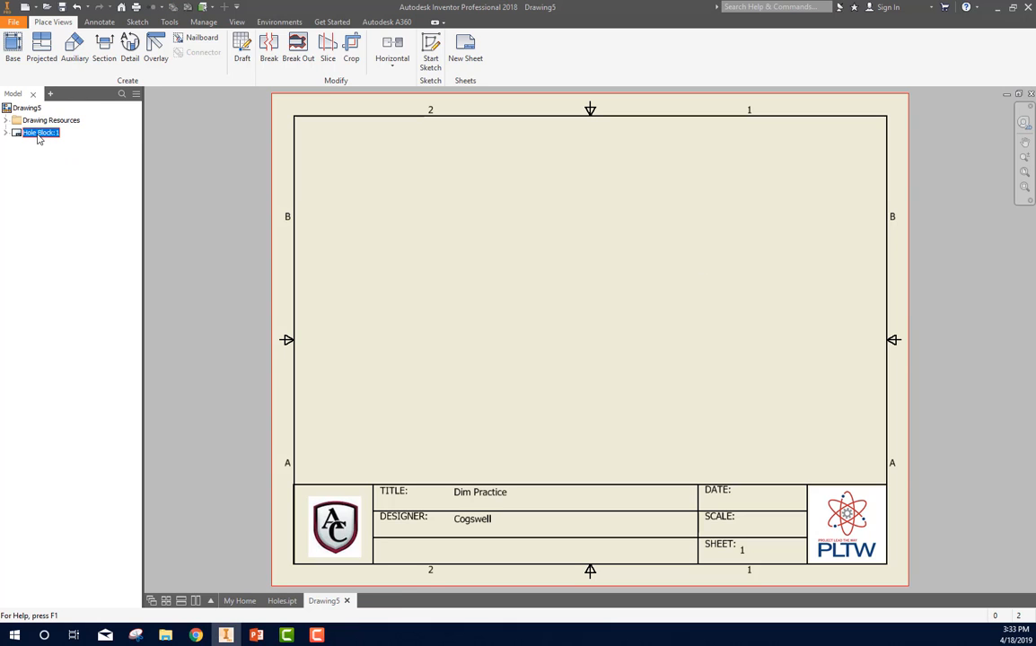
click(48, 153)
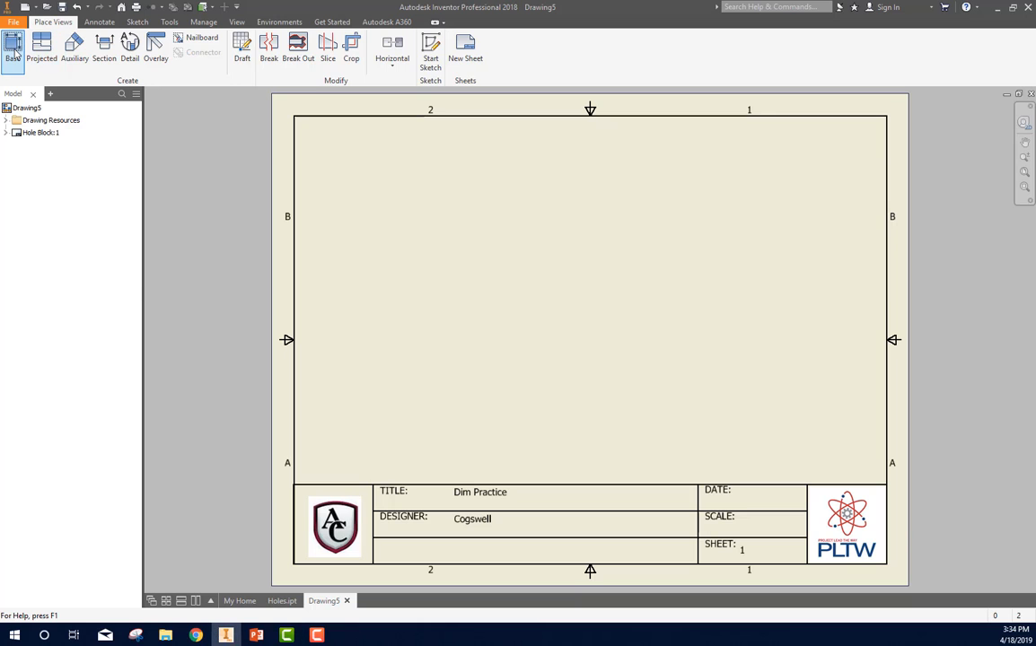
Step: Place a front base view of the Holes part on the sheet at a scale of 2:1
click(14, 50)
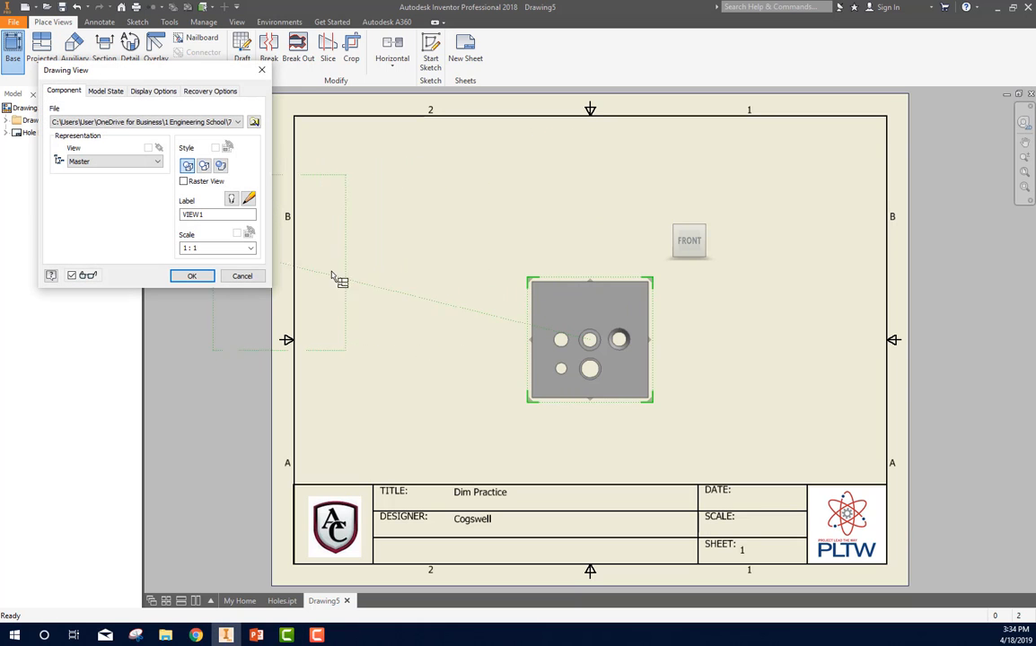
click(196, 248)
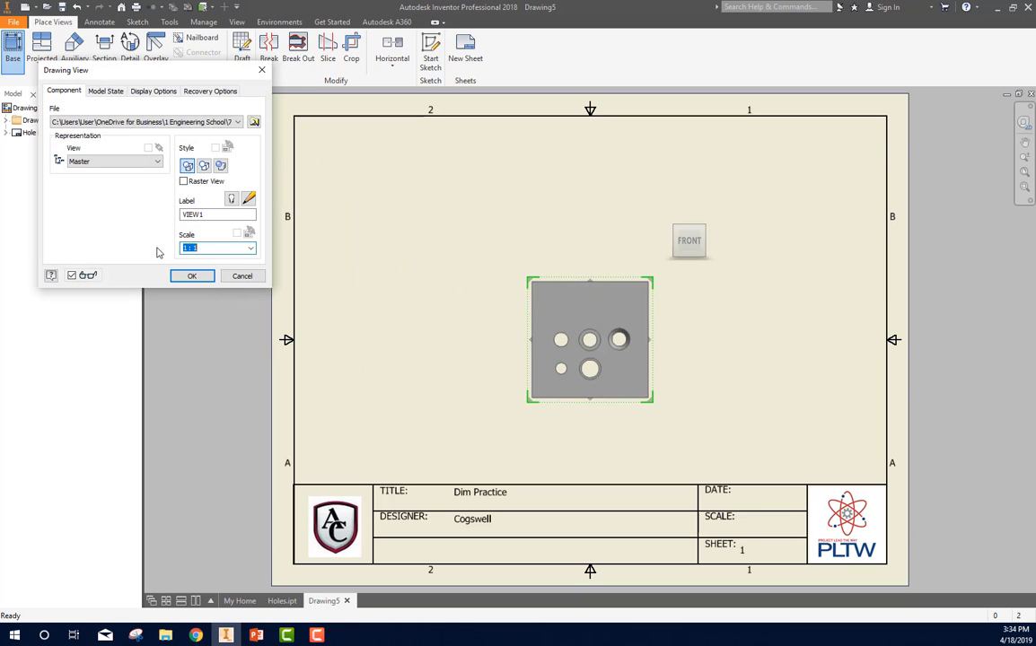
click(251, 248)
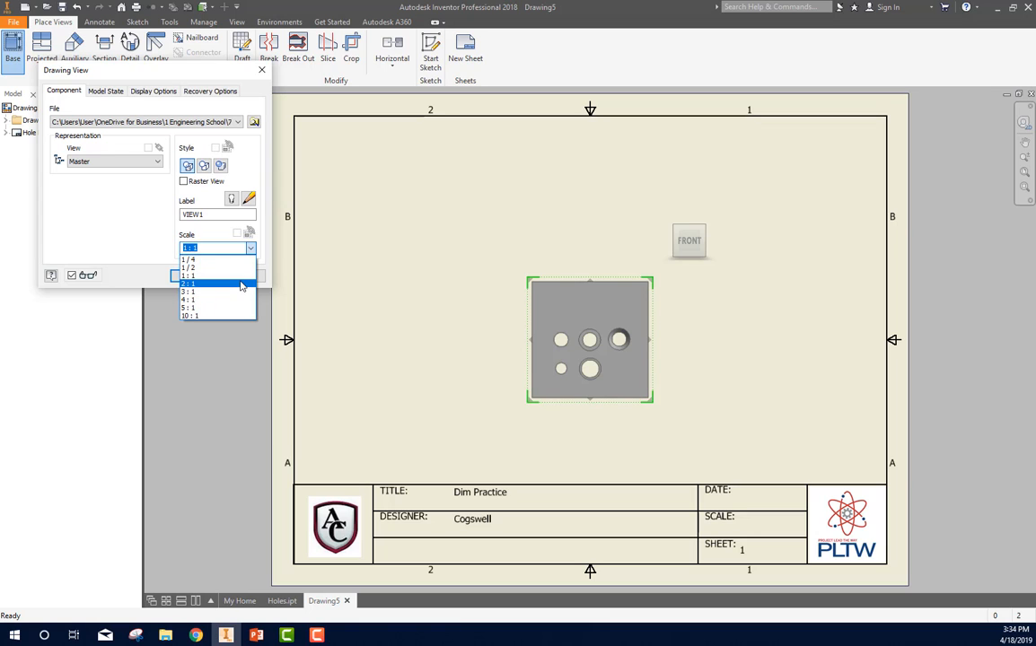
click(240, 284)
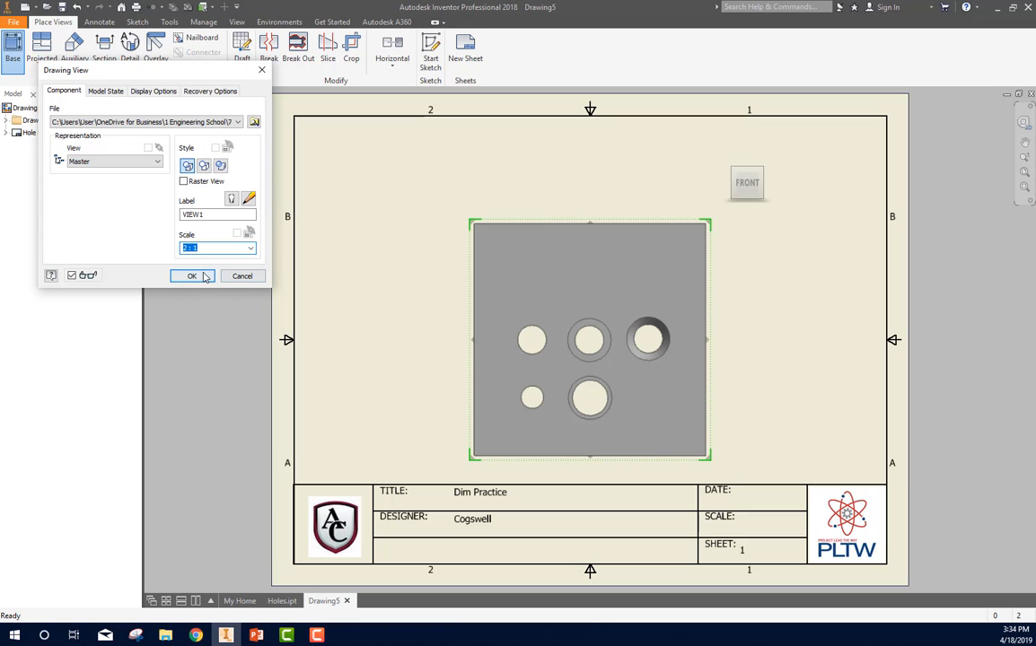
click(203, 280)
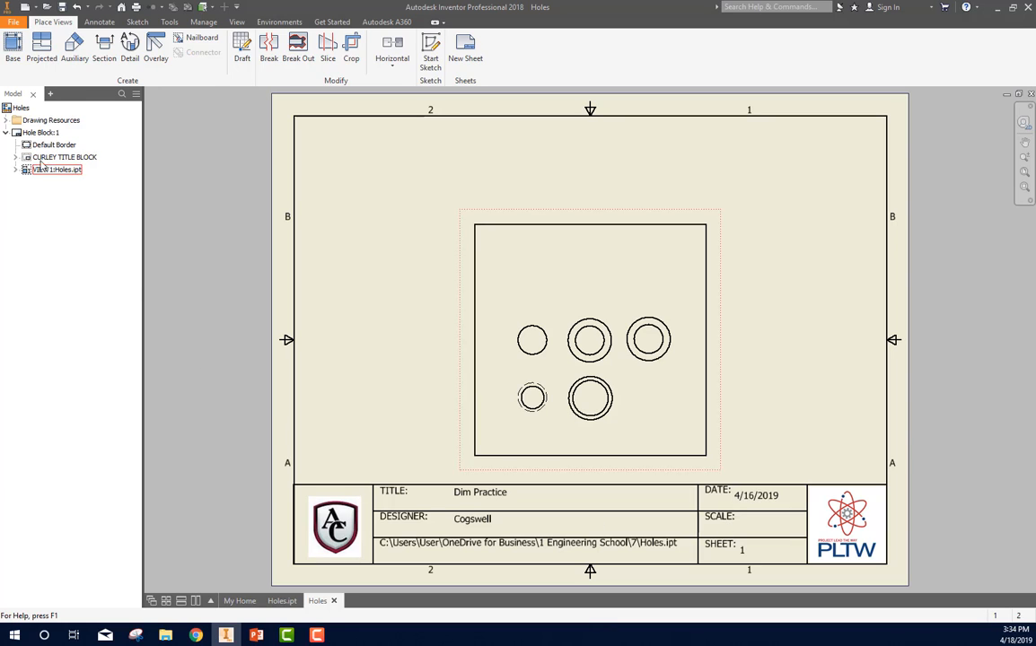
Step: Set the Initial View Scale field of the title block text to 2:1
click(15, 158)
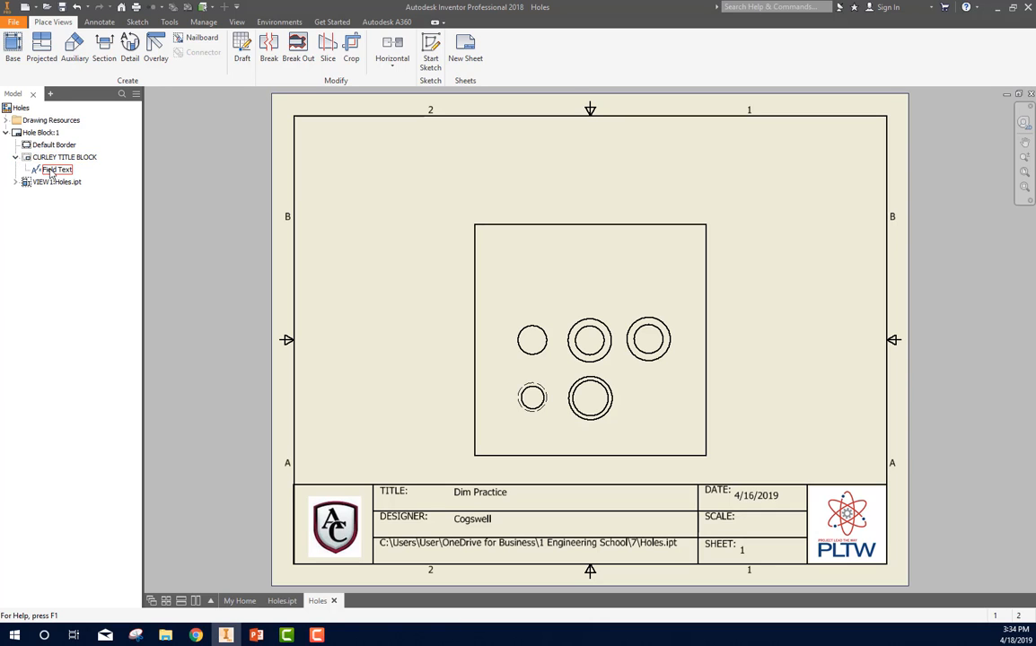
double_click(55, 170)
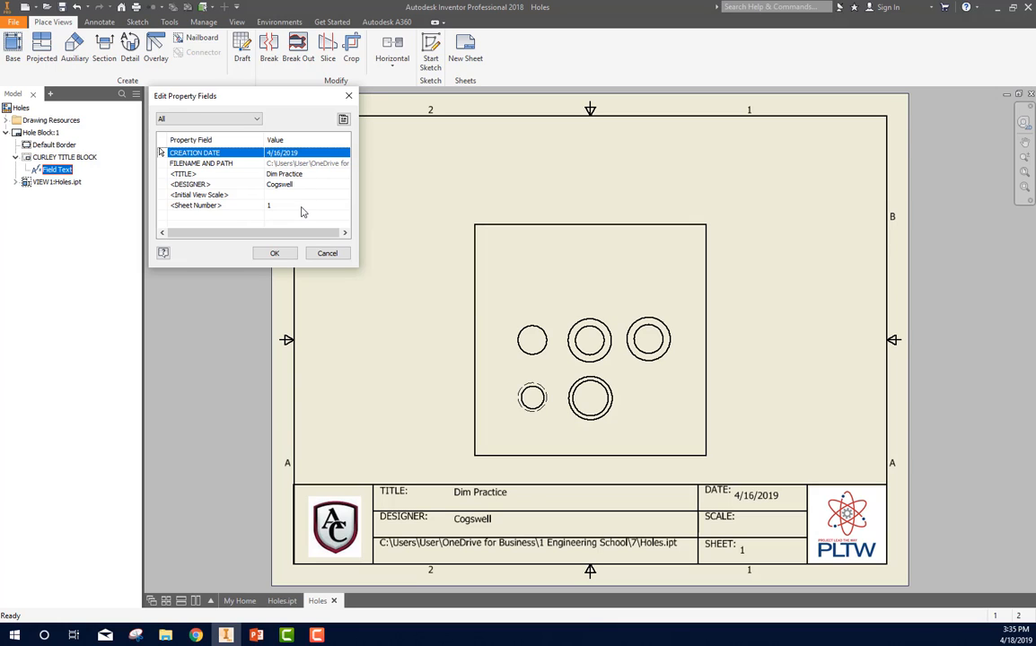
click(282, 194)
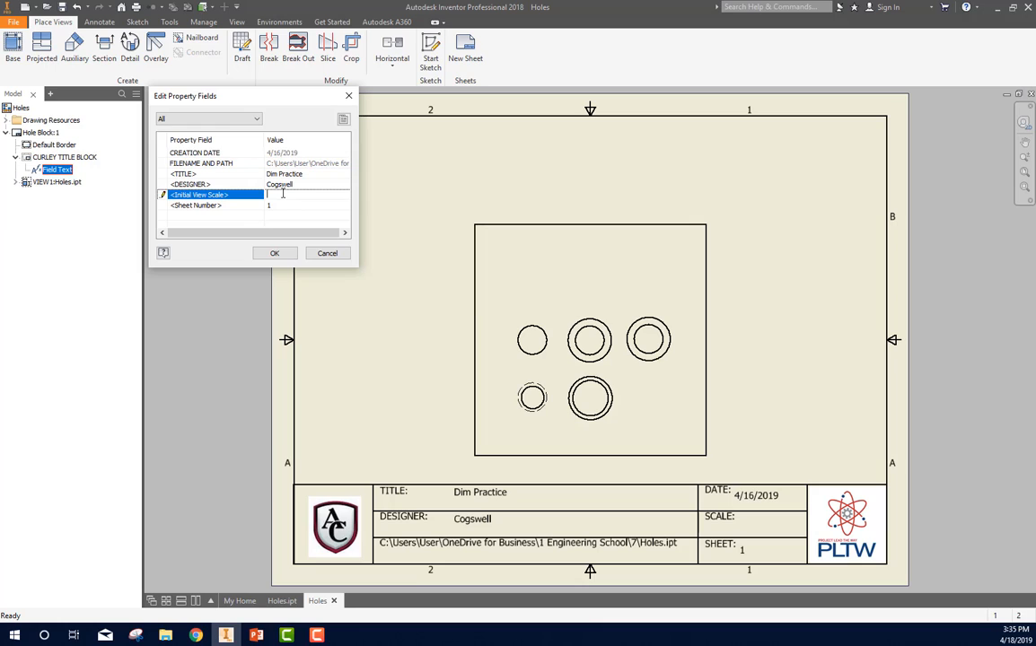
text(2:1)
click(276, 254)
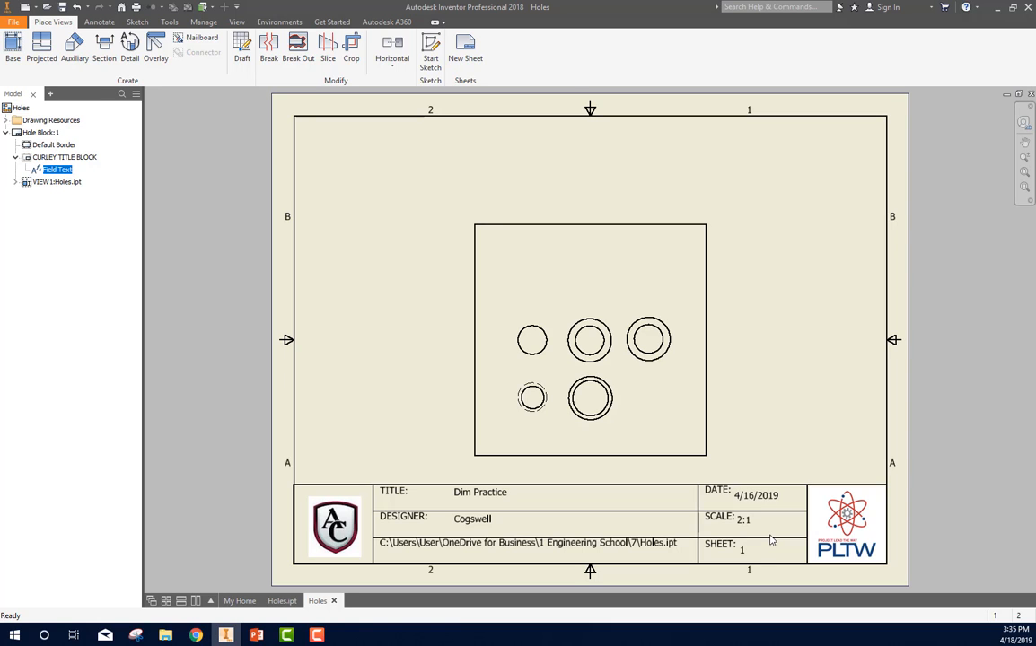
Step: Move the front view slightly upward on the sheet, away from the title block
drag(501, 219, 499, 182)
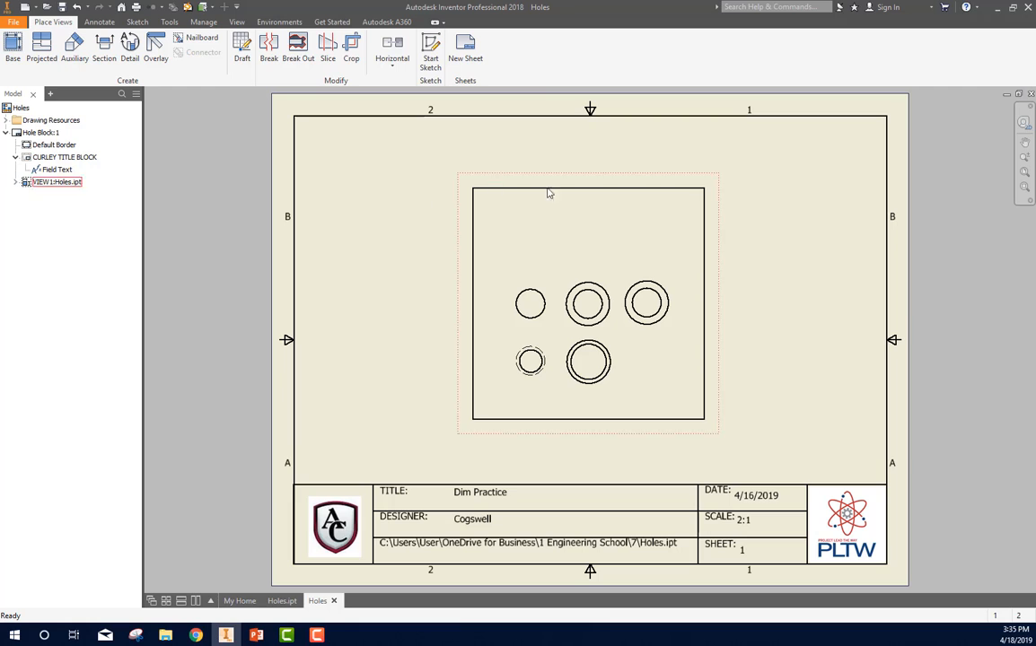
key(Escape)
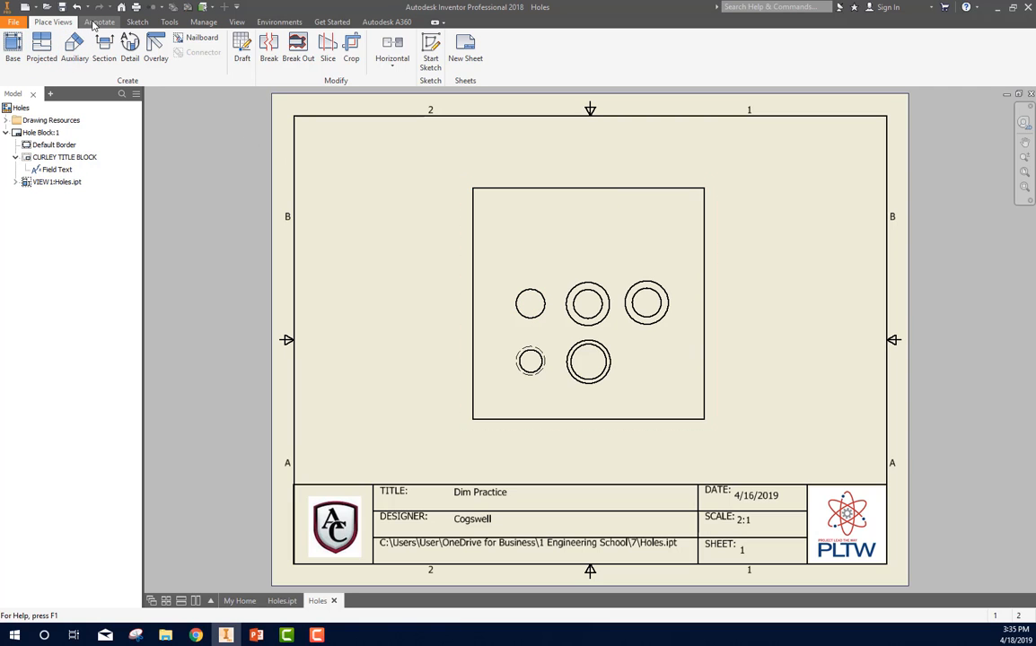
Step: Dimension the block's top edge above the front view and its left edge beside the view
click(97, 23)
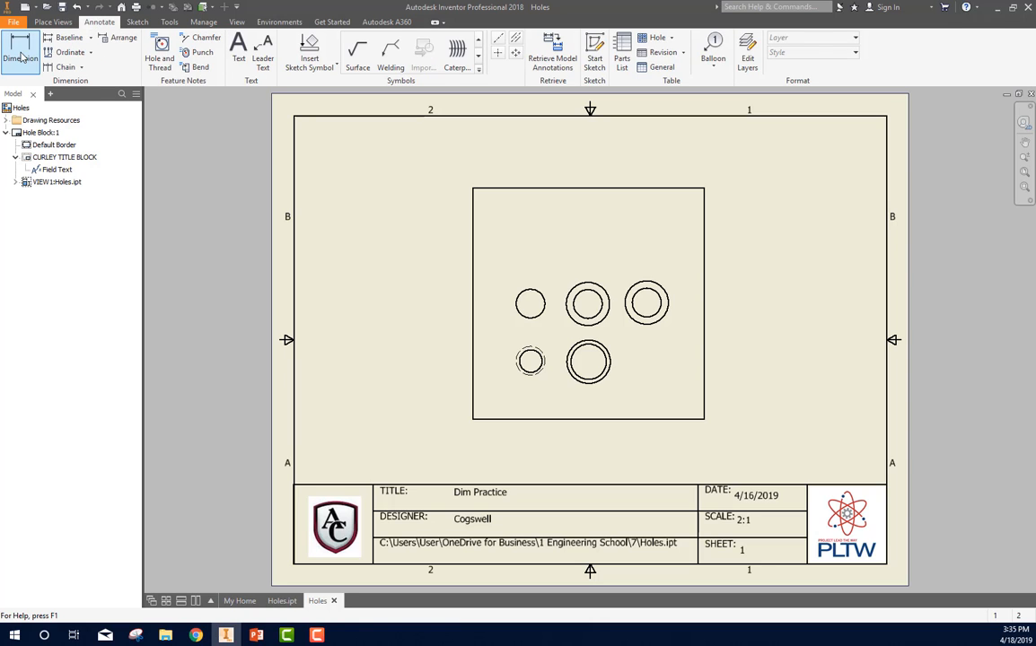
click(22, 56)
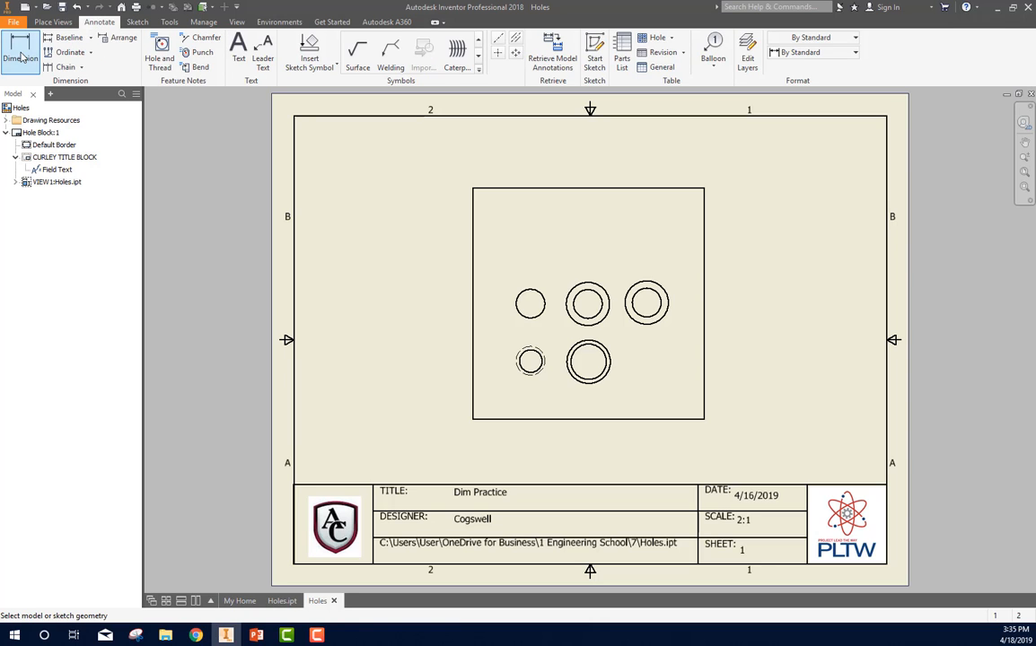
click(557, 191)
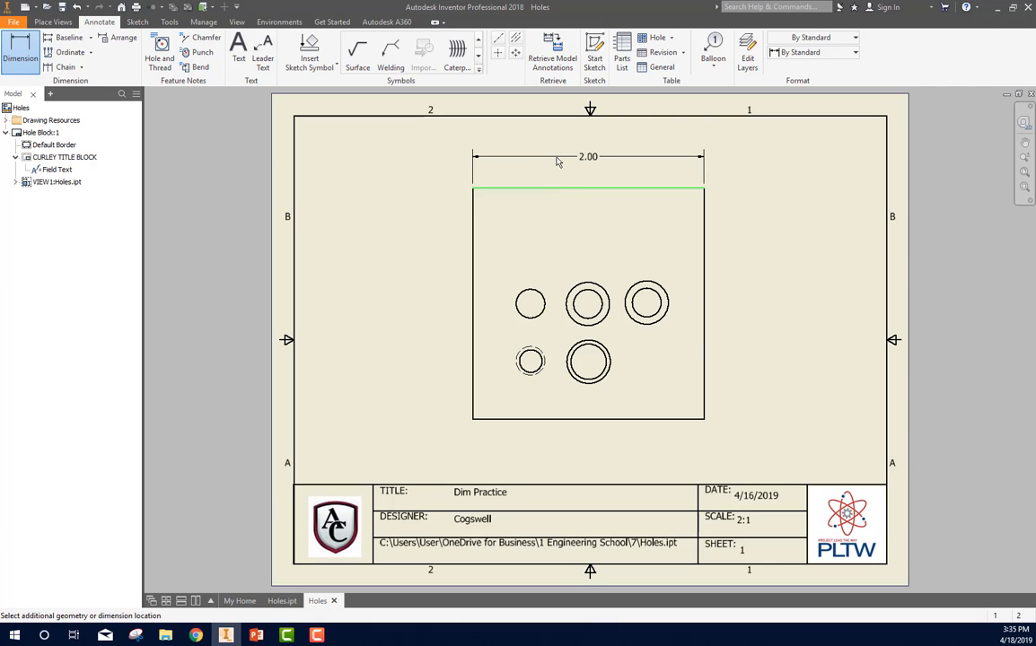
click(558, 159)
click(474, 220)
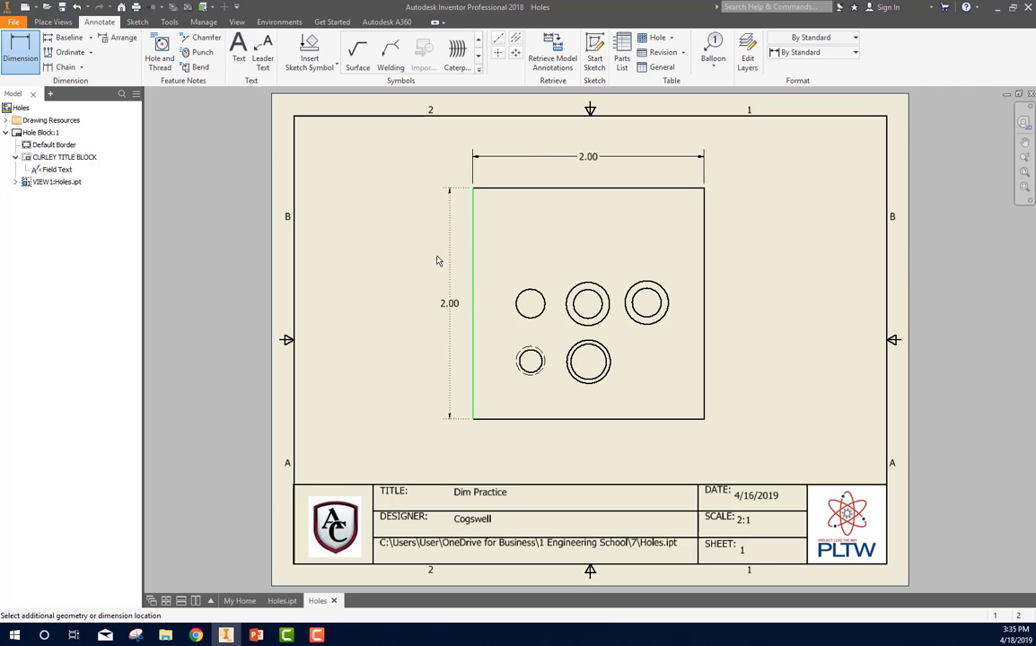
click(400, 235)
Step: Dimension the block's bottom edge below the view and its right edge well outside the view, near the sheet border
click(569, 419)
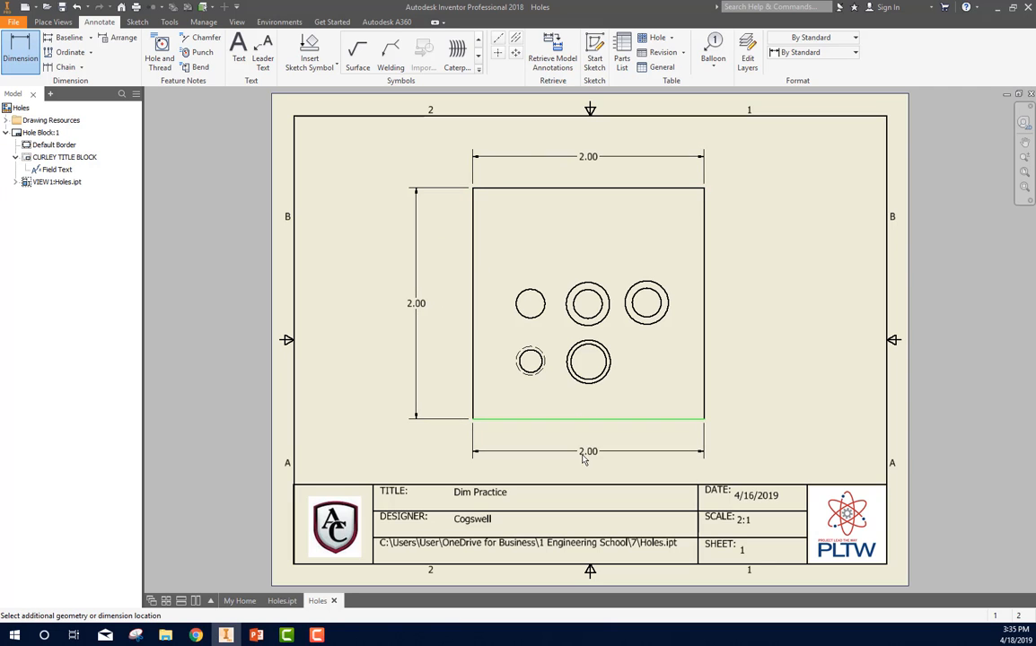
click(579, 465)
click(704, 323)
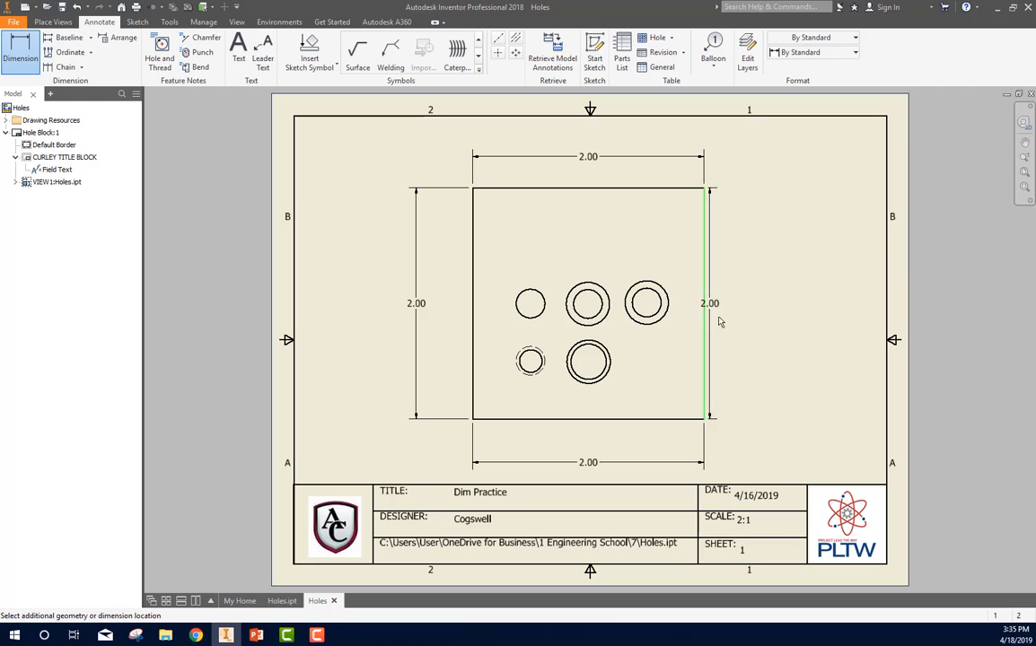
click(857, 305)
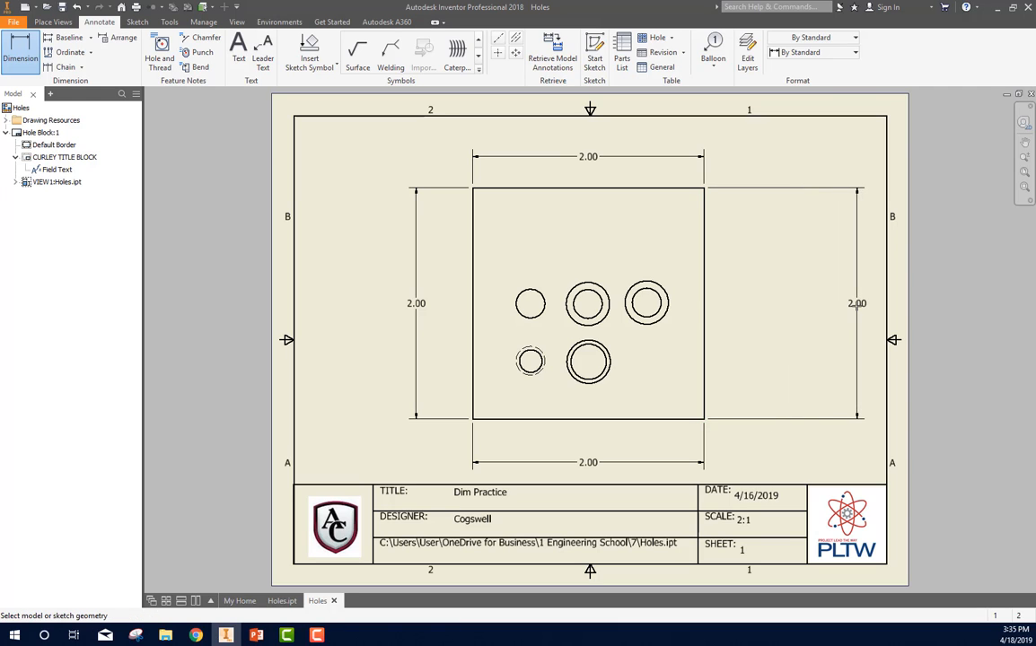
right_click(800, 153)
click(844, 153)
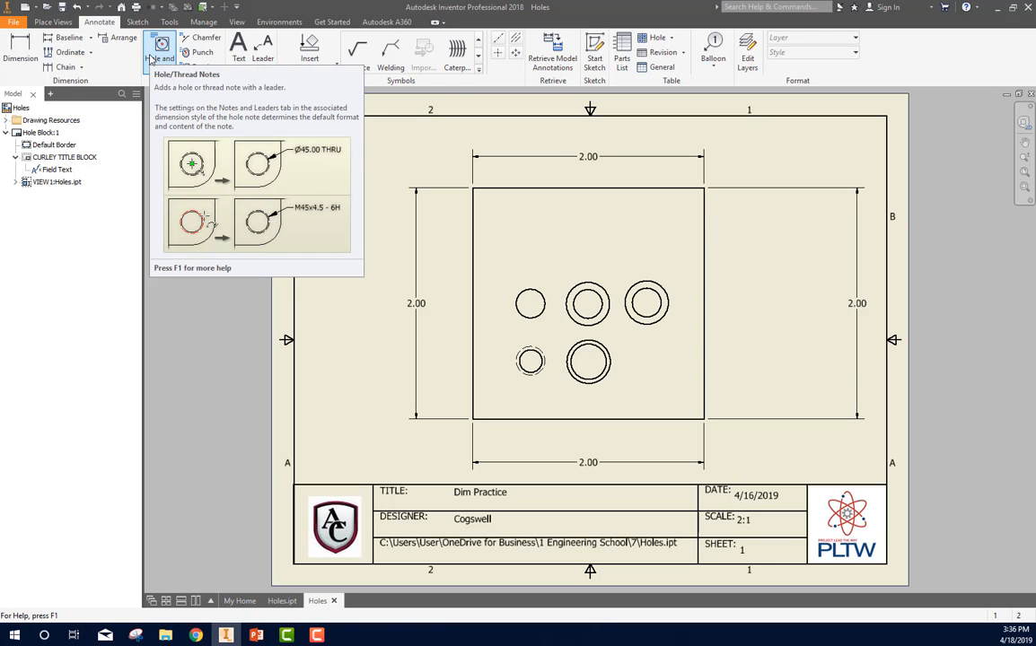
key(d)
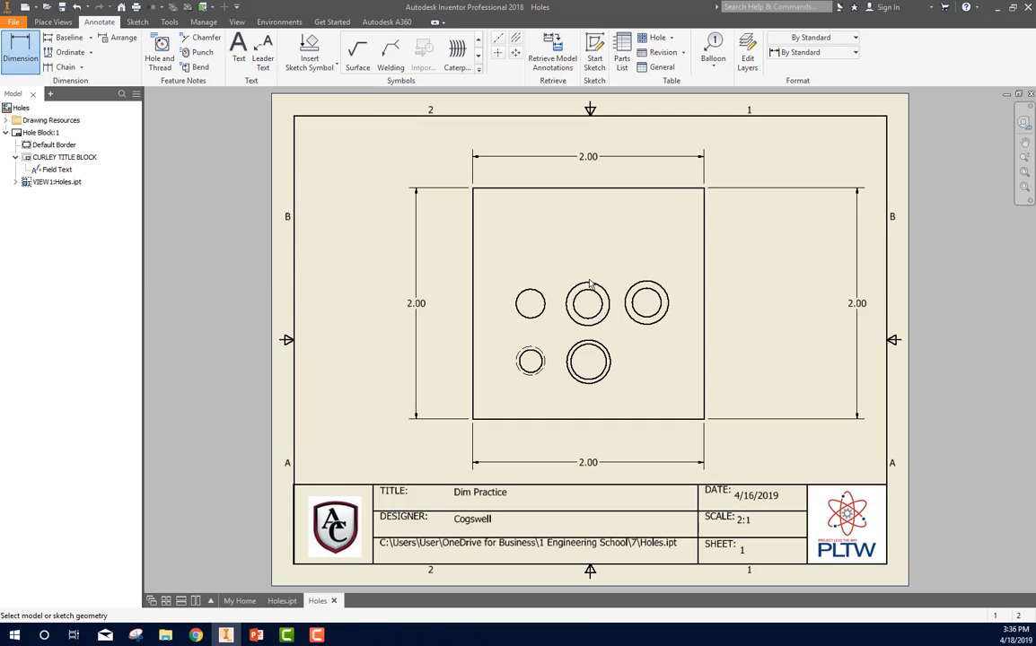
click(588, 283)
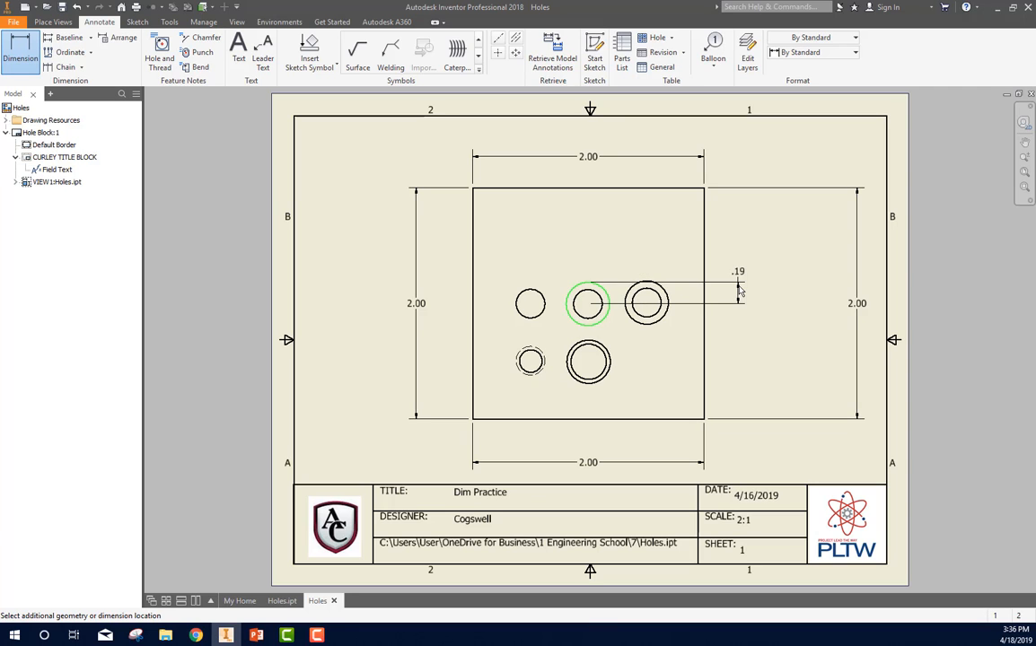
key(Escape)
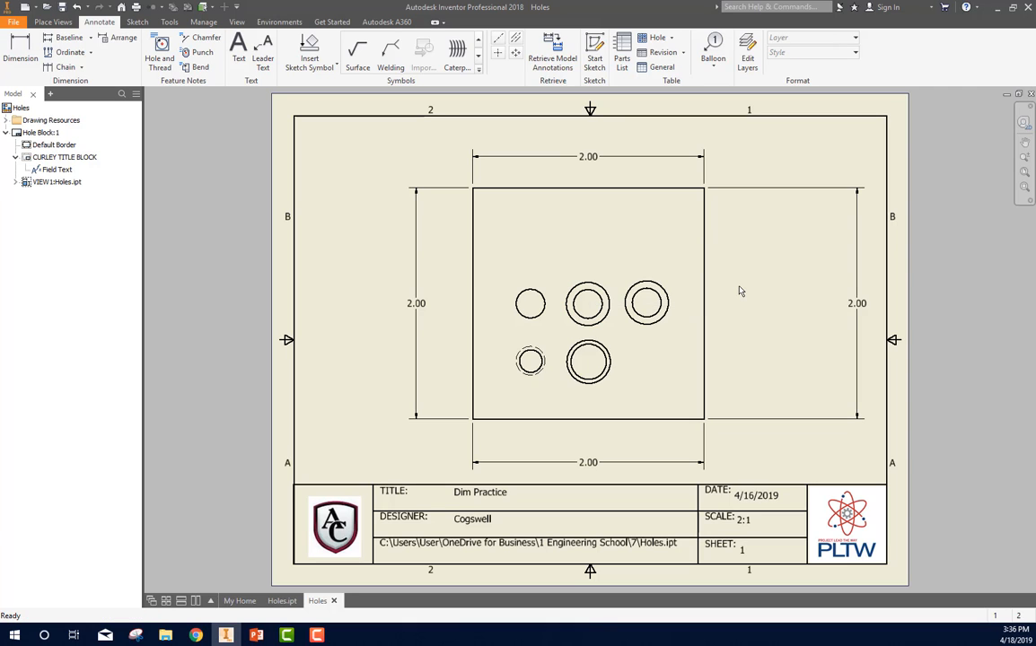
Step: Add hole notes to the upper row's countersunk, counterbored and plain holes, placed outside the block beyond its right, top and left edges
click(162, 58)
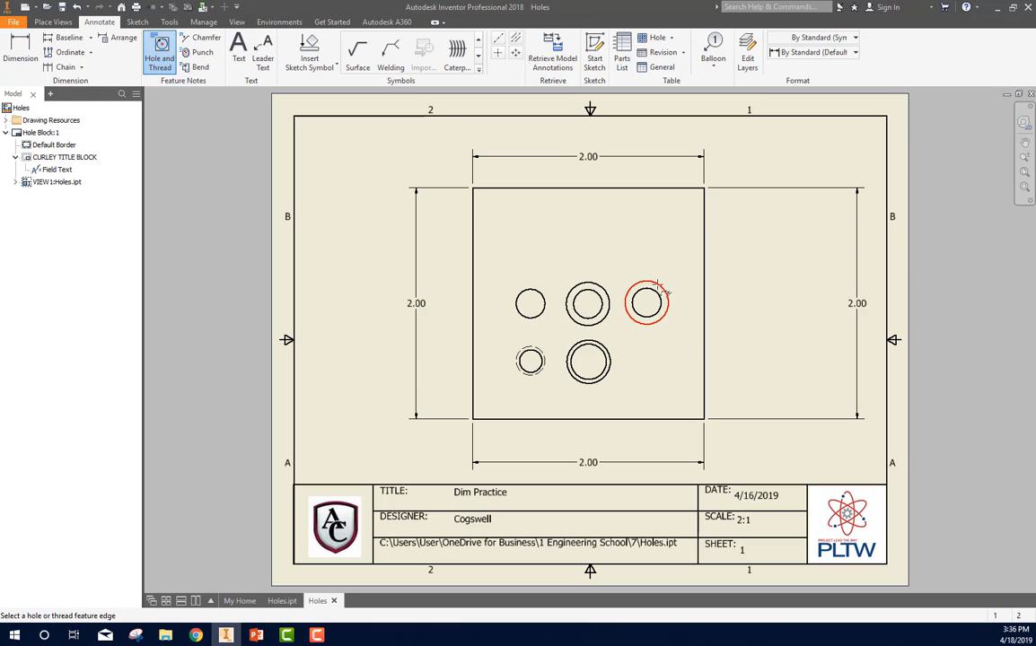
click(657, 287)
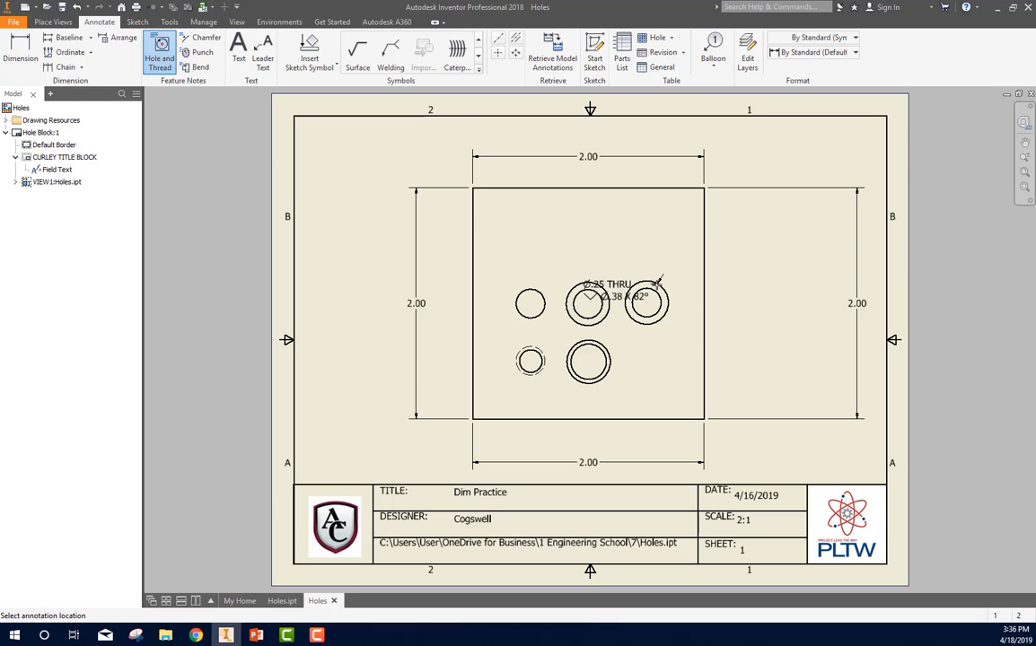
click(741, 220)
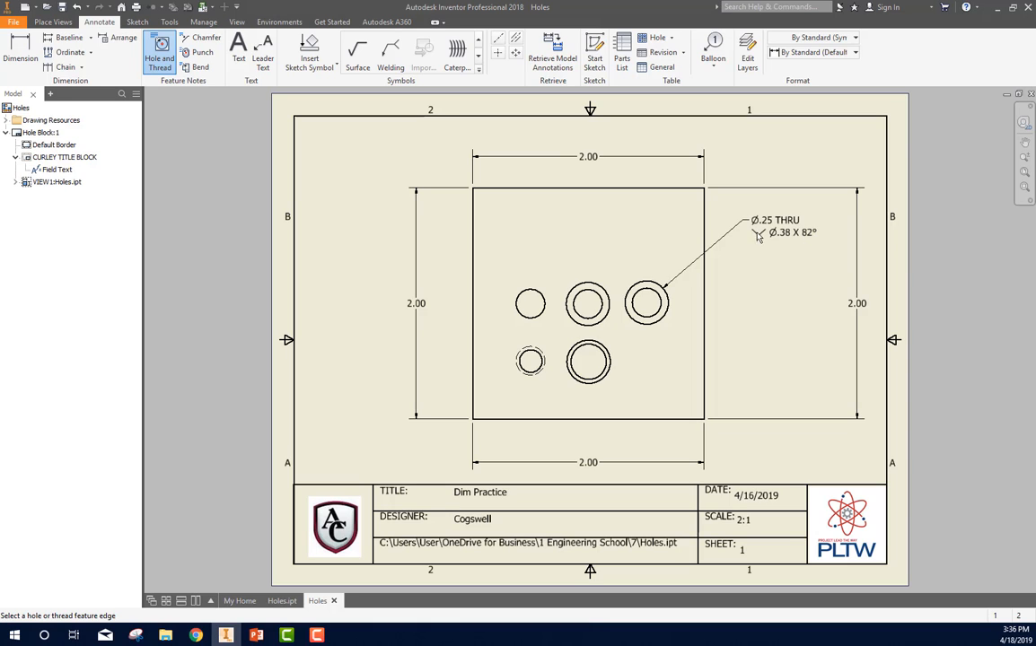
click(586, 283)
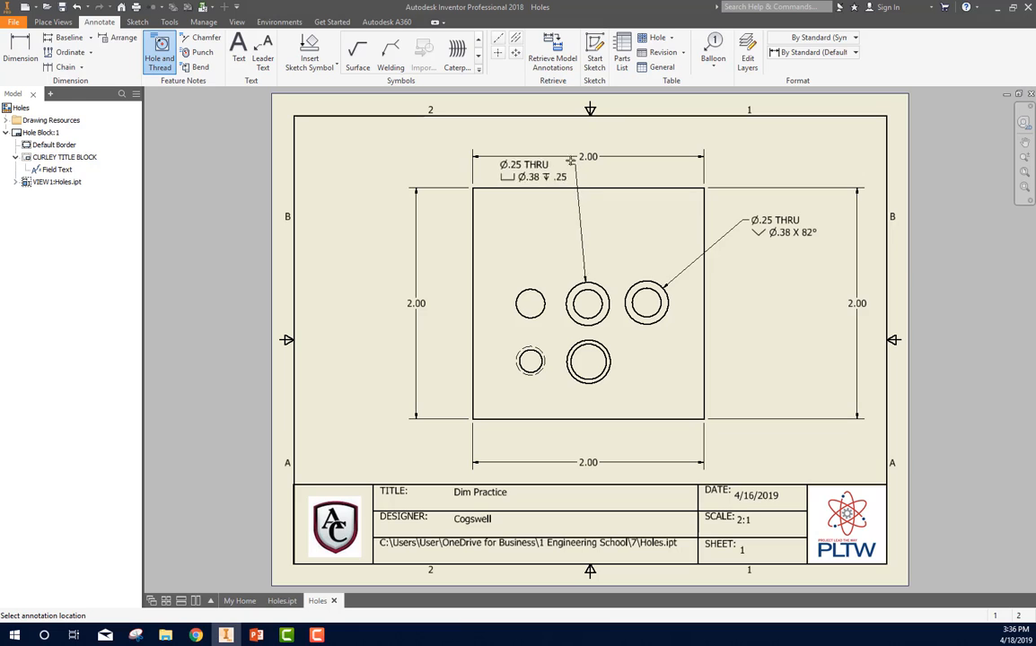
click(558, 132)
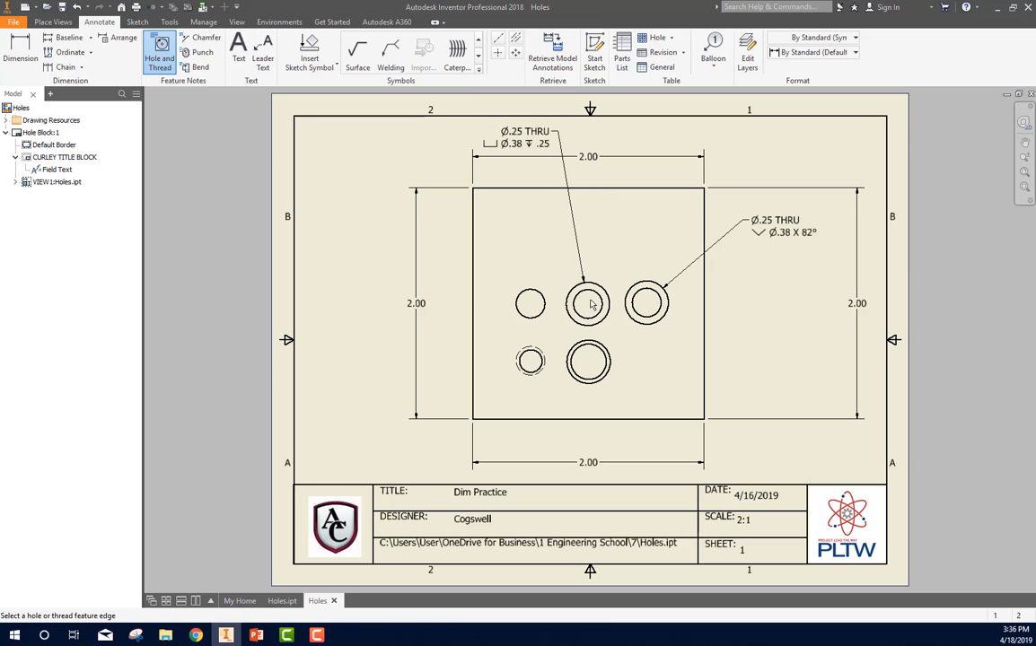
click(519, 293)
click(386, 225)
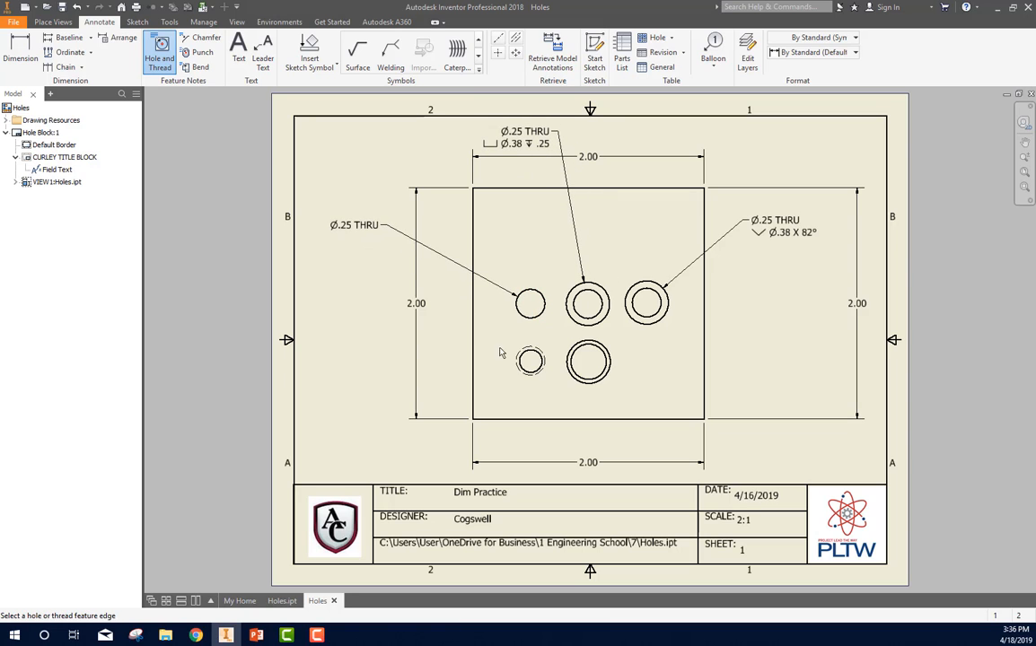
Step: Add hole notes to the lower row's two threaded holes, one on each side of the block, and finish the hole note command
click(519, 352)
click(414, 347)
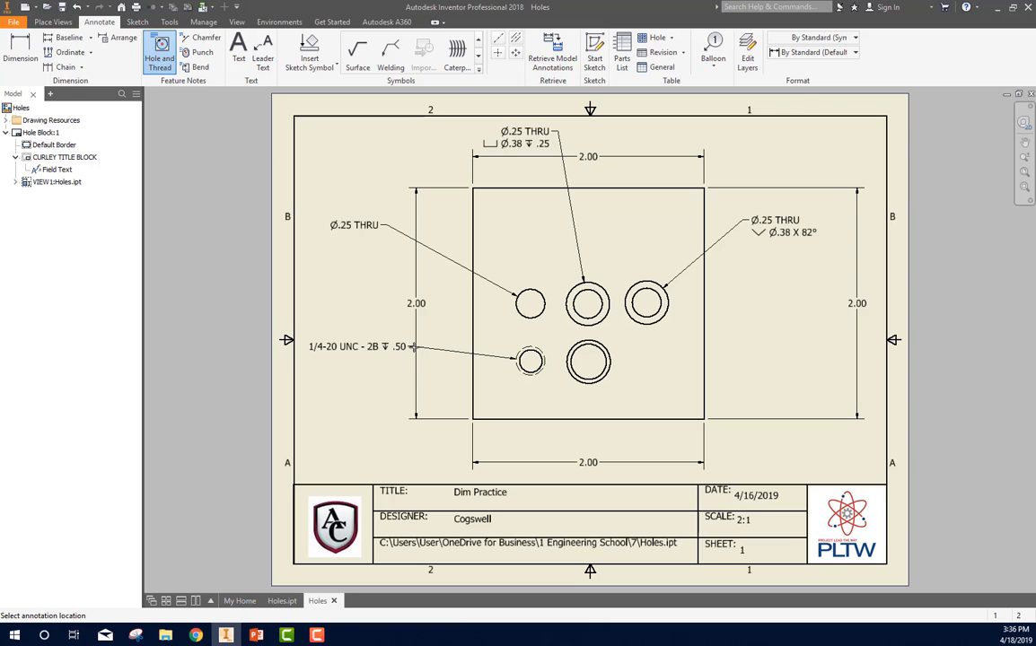
click(611, 363)
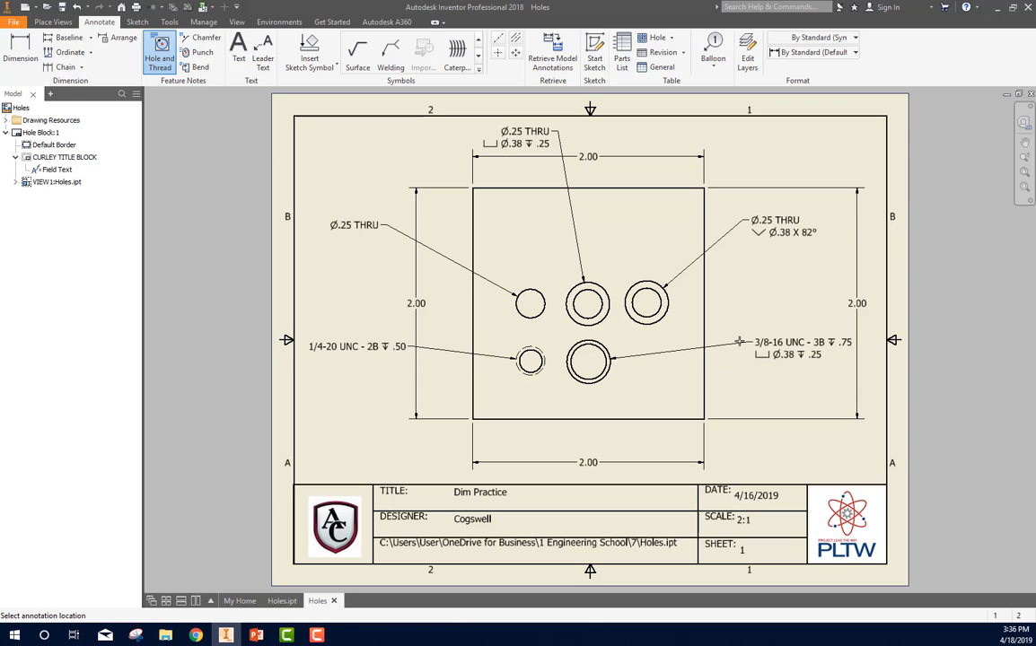
click(727, 338)
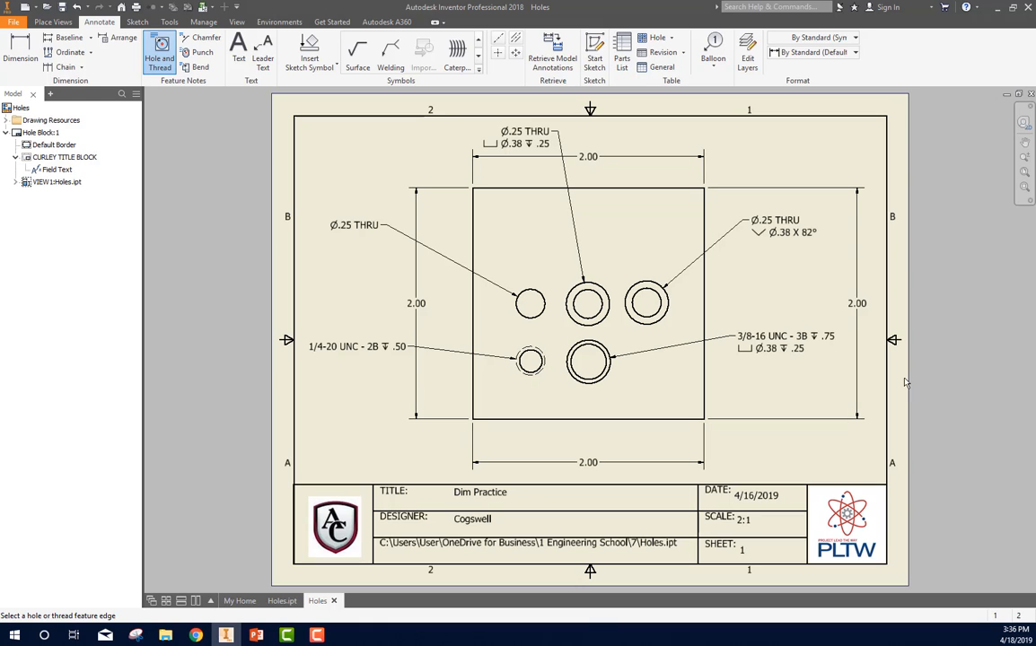
right_click(856, 386)
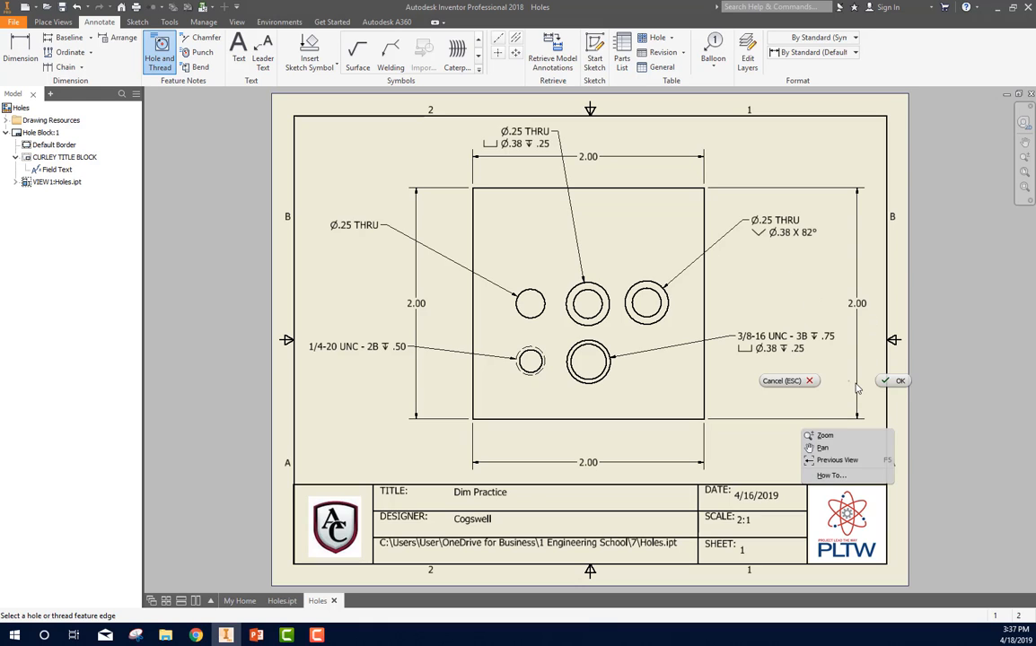
click(895, 381)
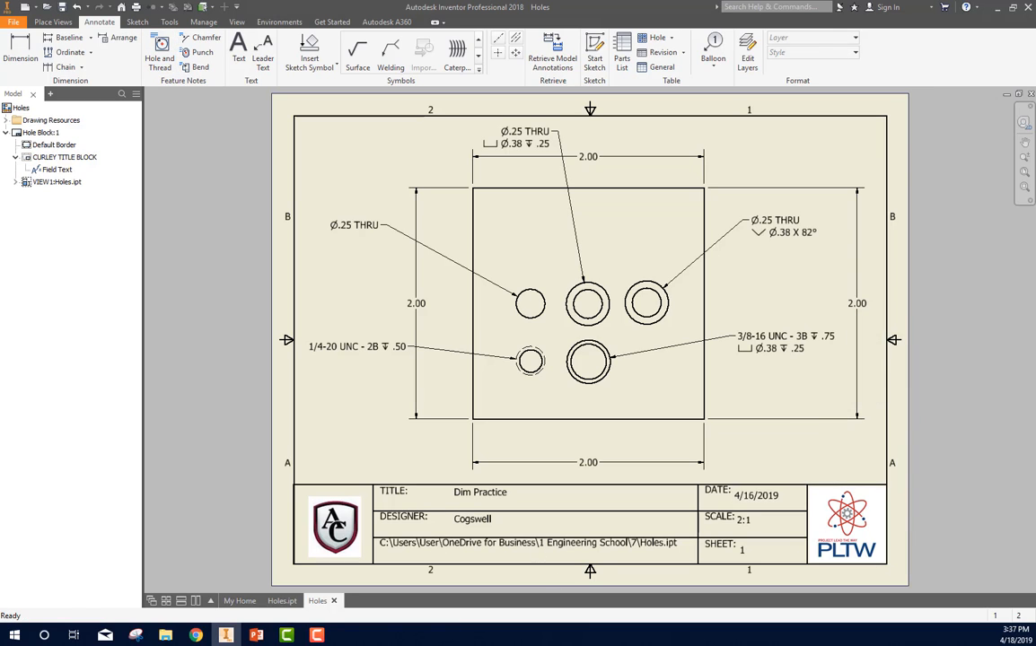
Step: Add a radius dimension to the block's rounded upper-right corner, placed just outside the corner
key(d)
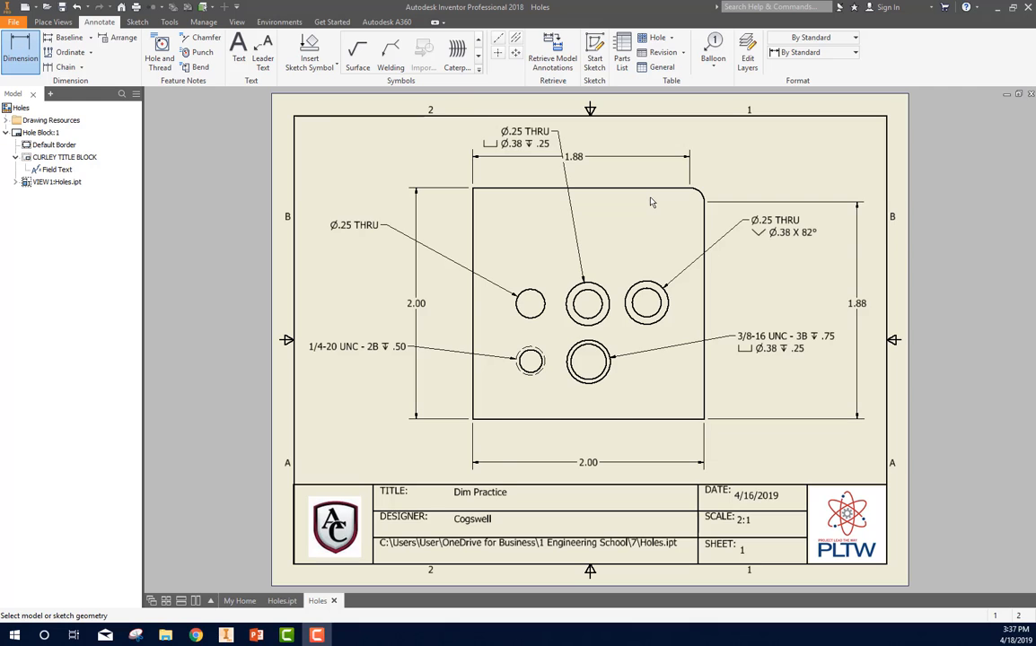
scroll(652, 202, down, 3)
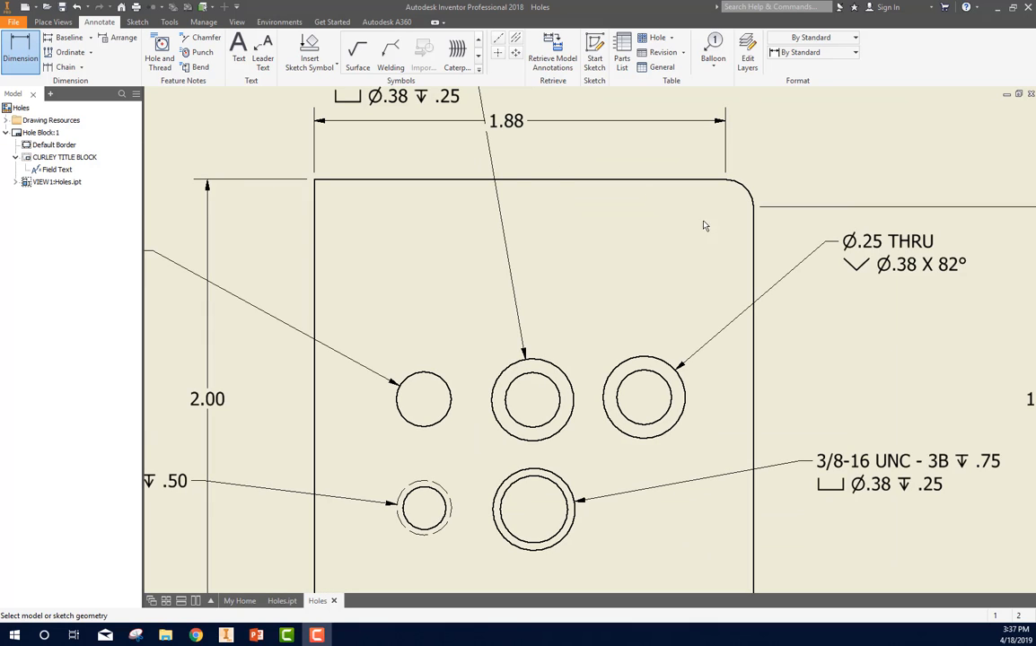
key(Escape)
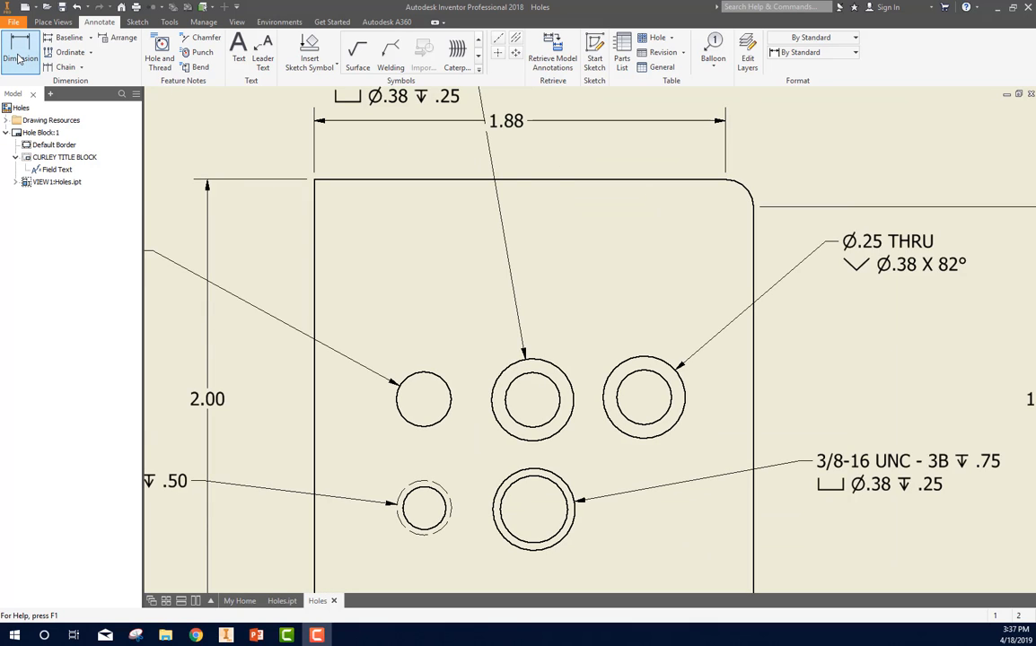
click(18, 58)
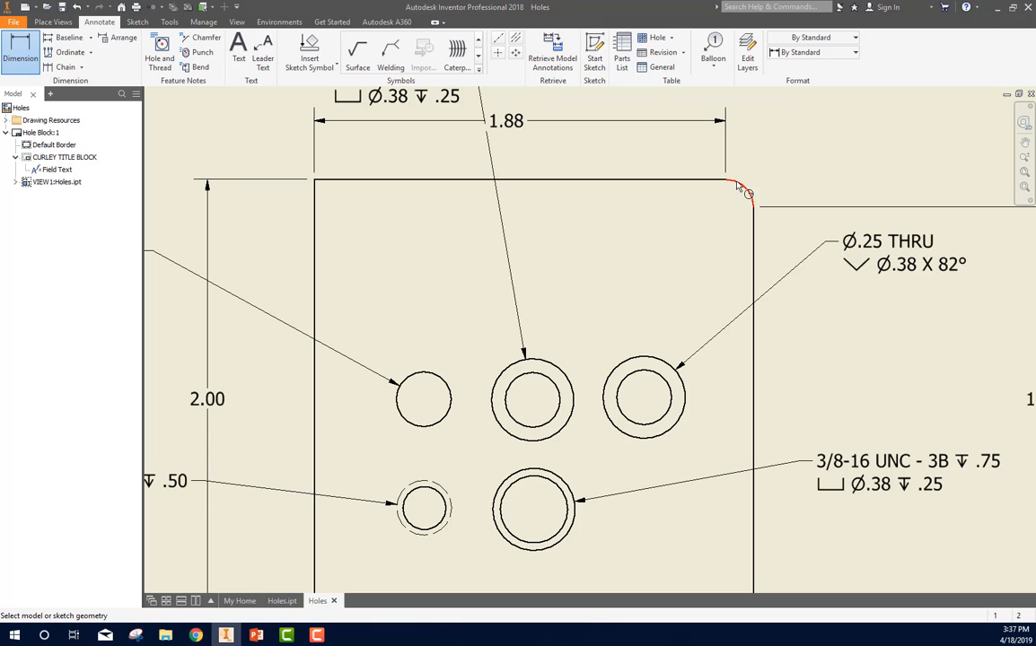
click(737, 185)
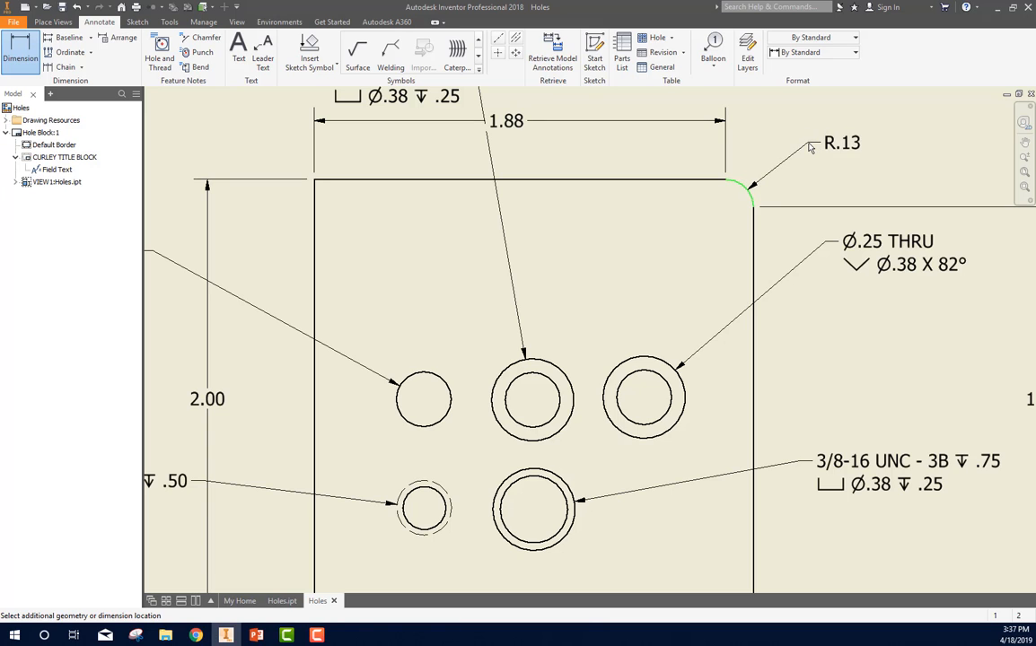
click(809, 146)
scroll(809, 147, down, 4)
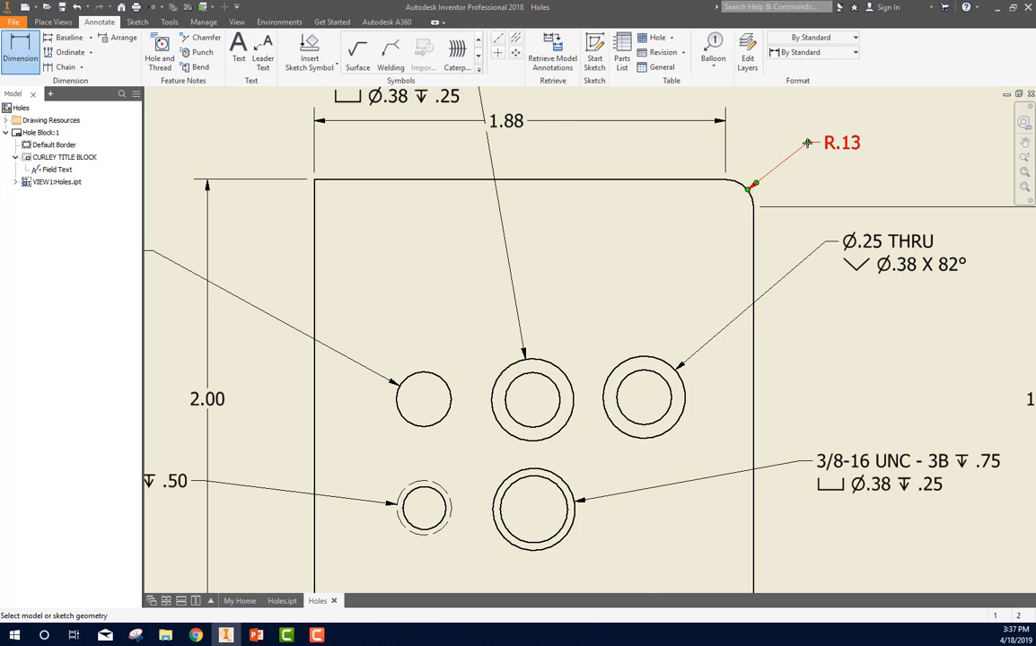
click(894, 184)
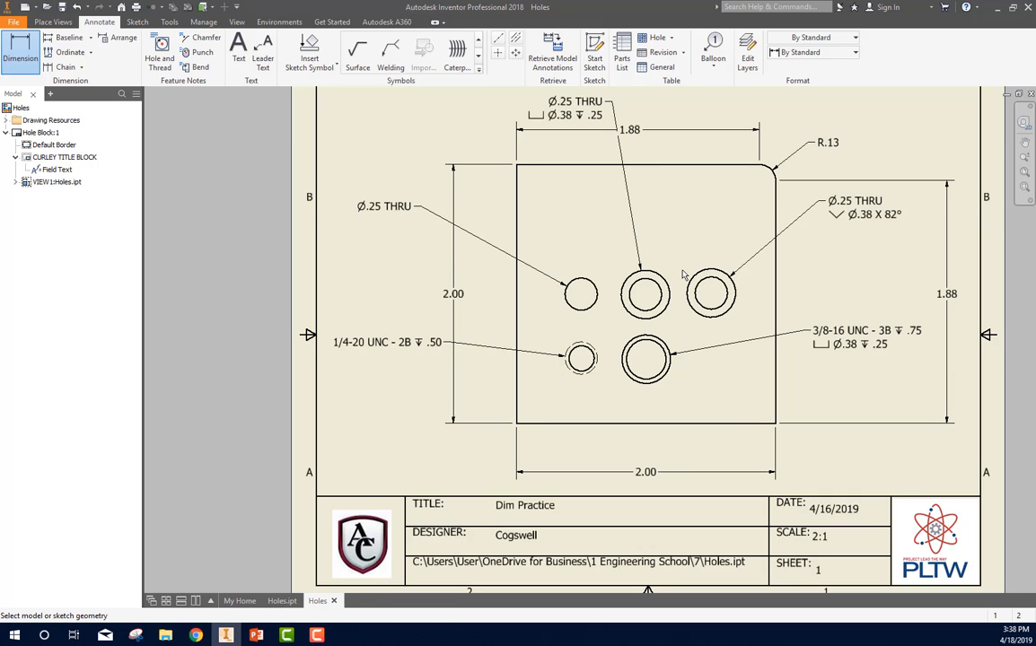
Step: Open the block's left vertical dimension for editing
scroll(682, 274, down, 3)
scroll(679, 270, up, 4)
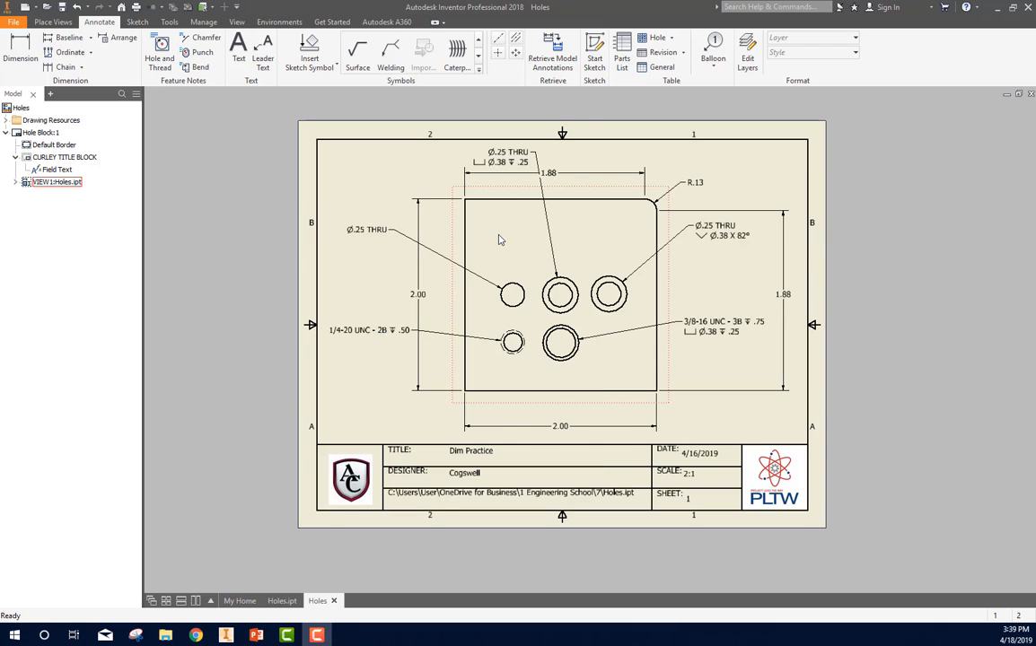
scroll(499, 234, up, 3)
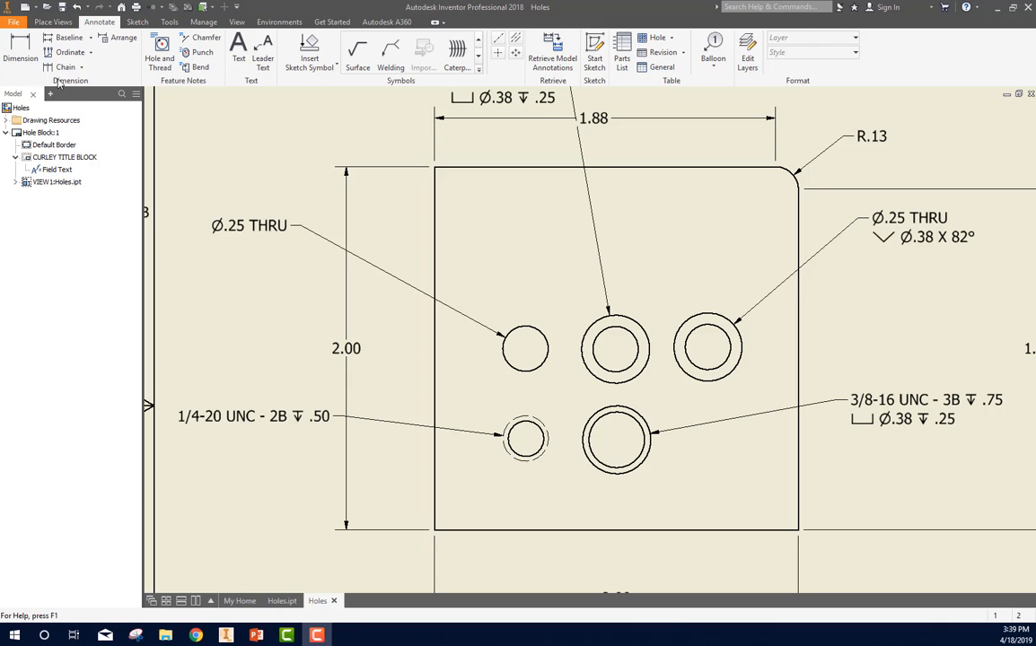
right_click(356, 350)
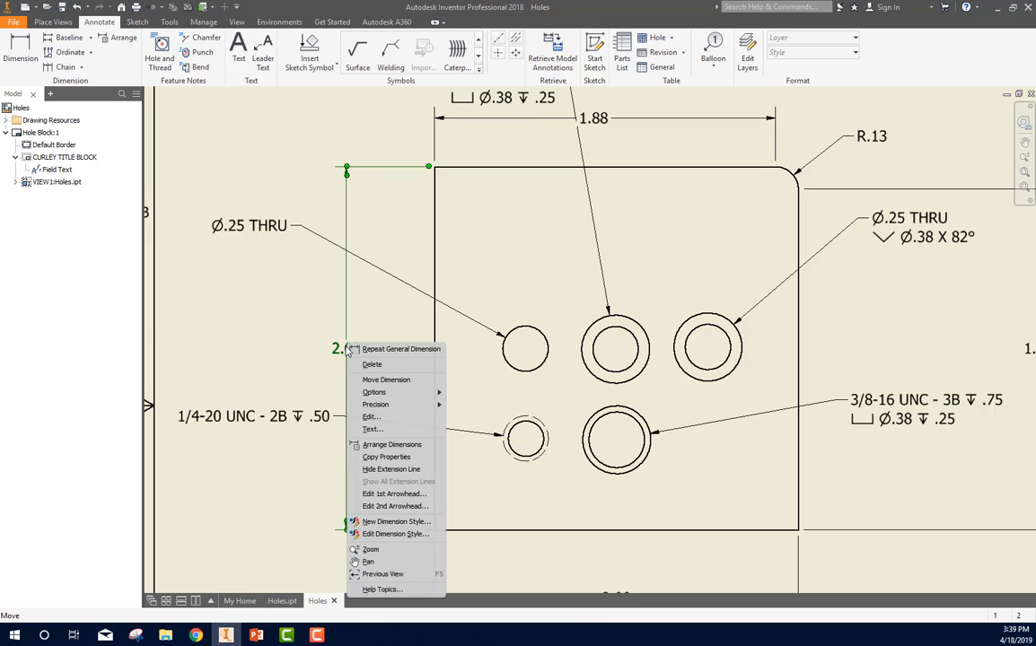
click(379, 419)
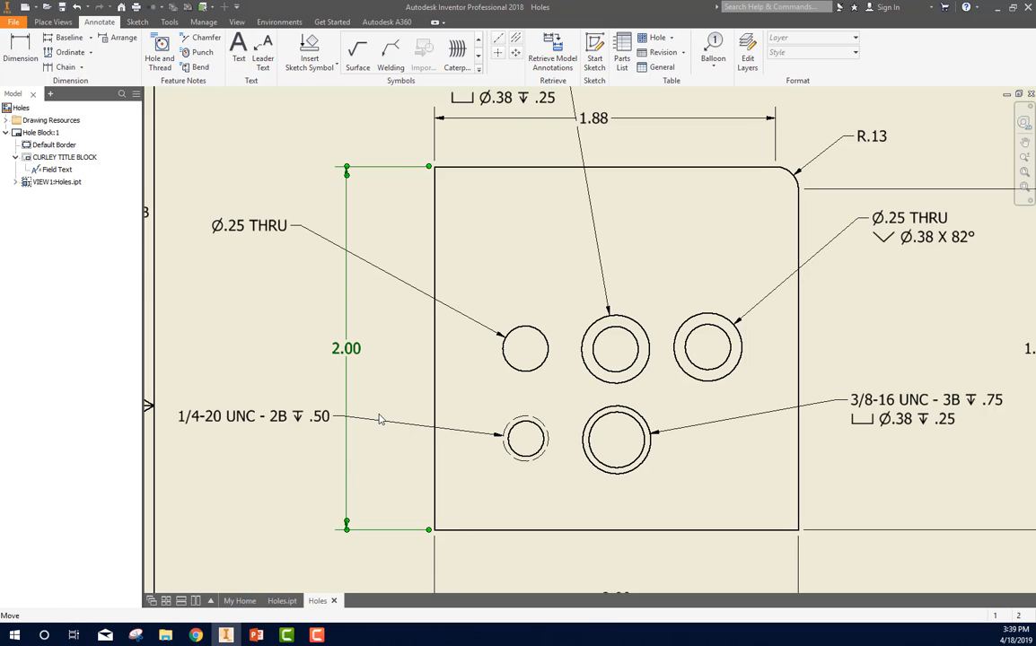
click(361, 259)
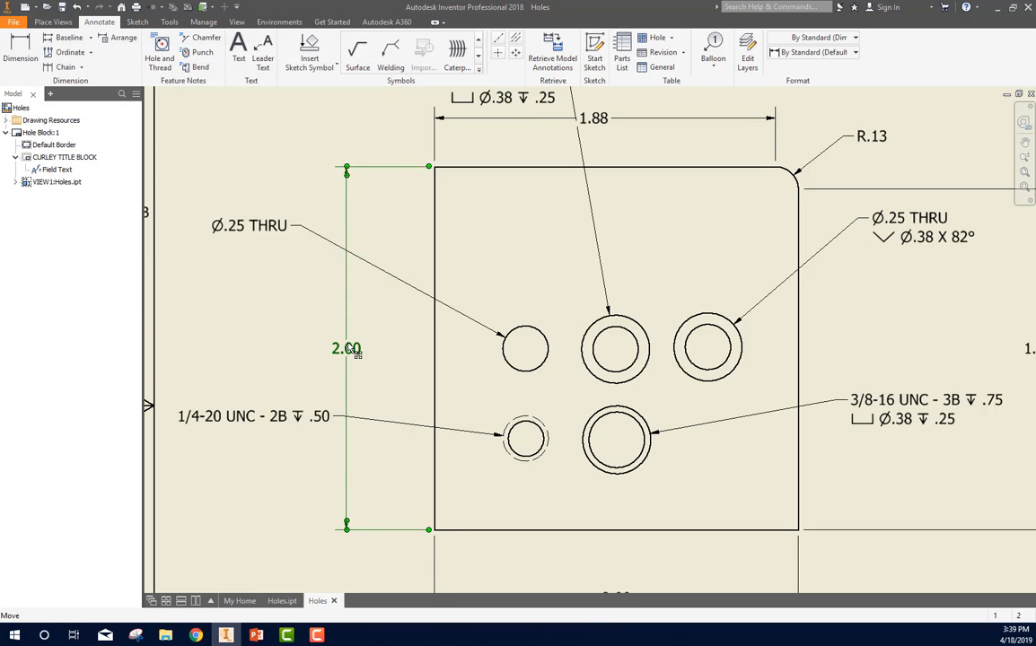
double_click(334, 351)
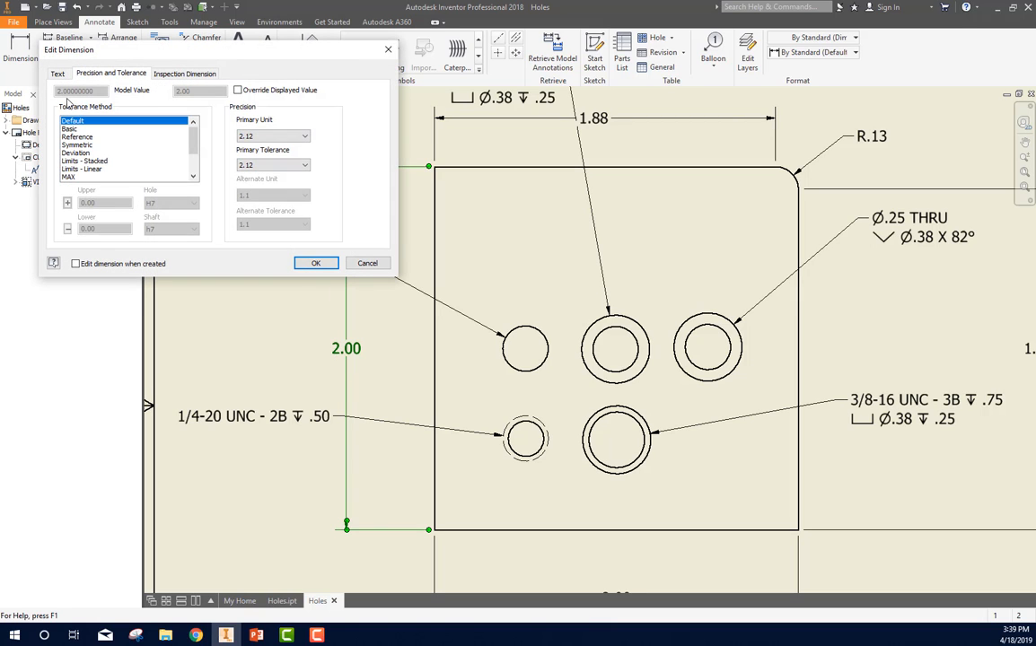
Step: Apply the Limits - Stacked tolerance to the left dimension with the displayed value overridden, upper limit 2.05 and lower limit 1.9
click(56, 72)
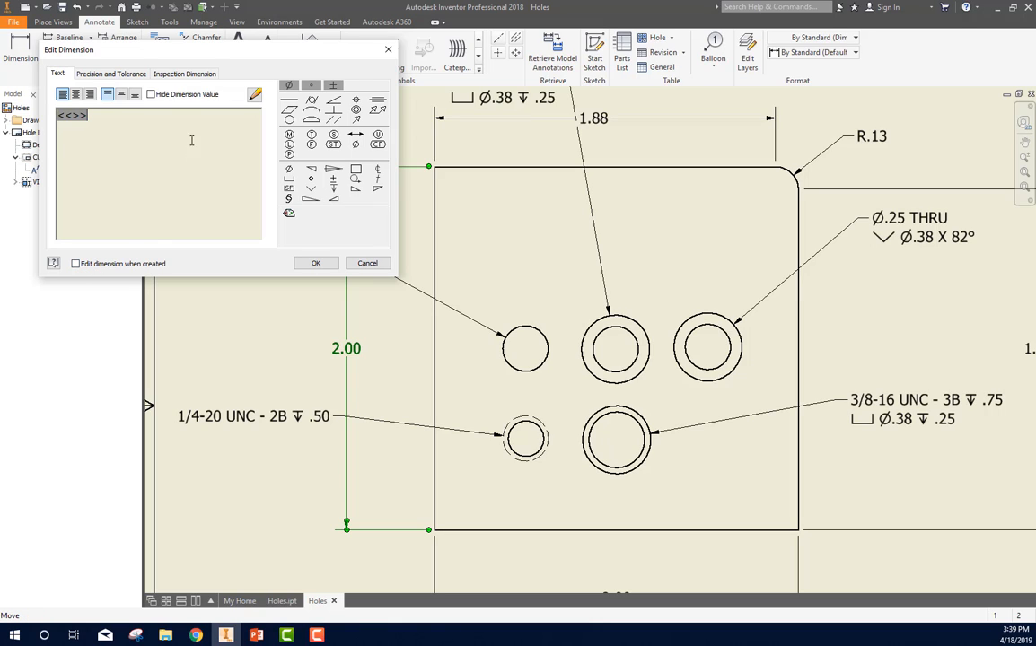
click(126, 77)
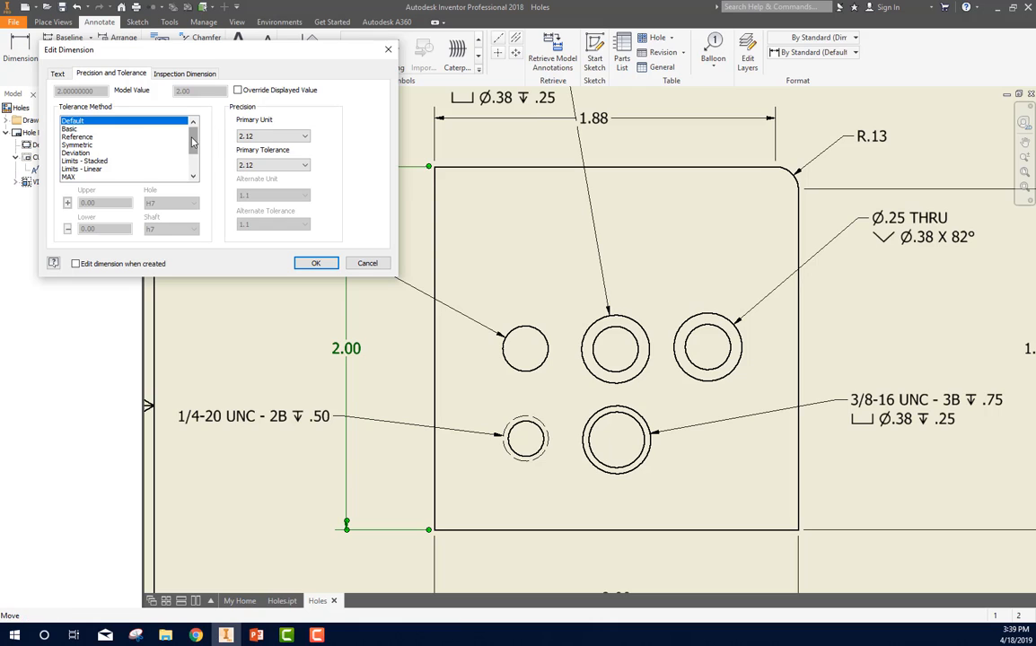
scroll(194, 158, down, 1)
scroll(194, 158, down, 1)
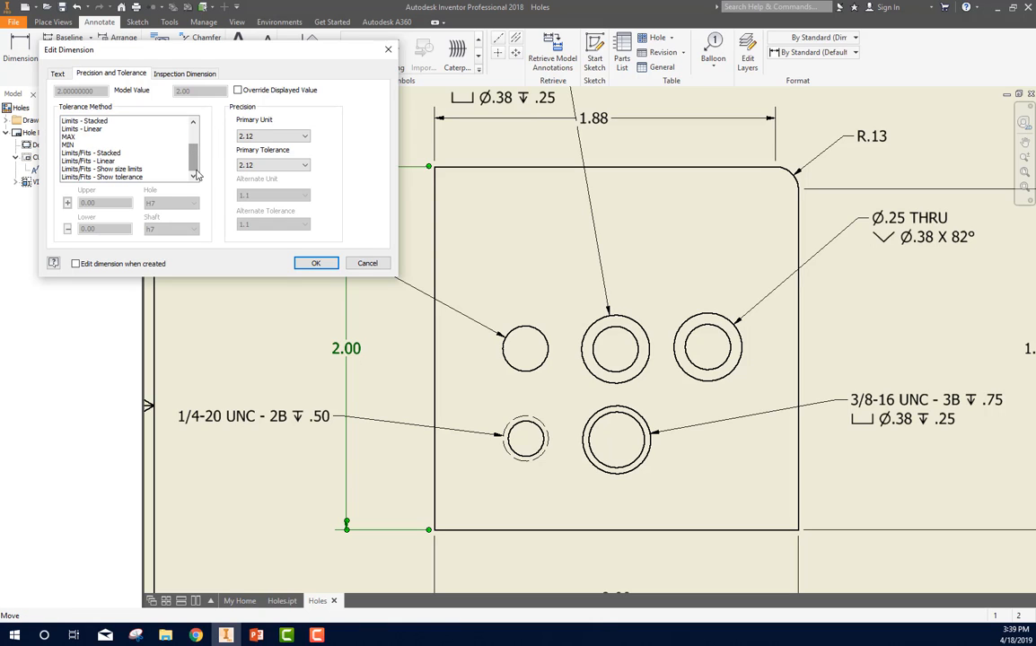
scroll(195, 166, up, 2)
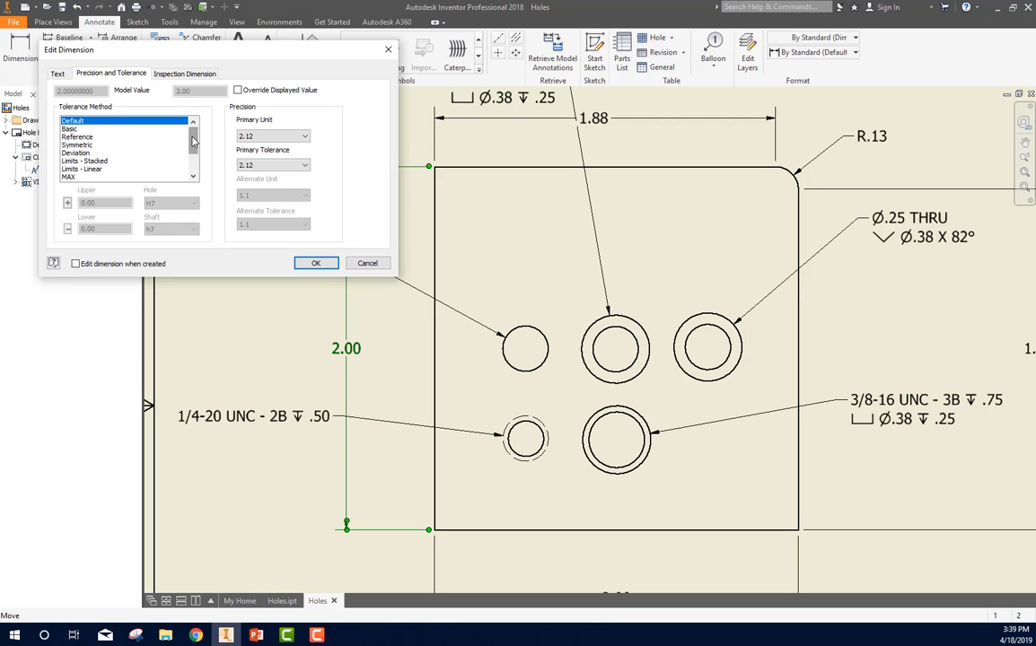
click(109, 161)
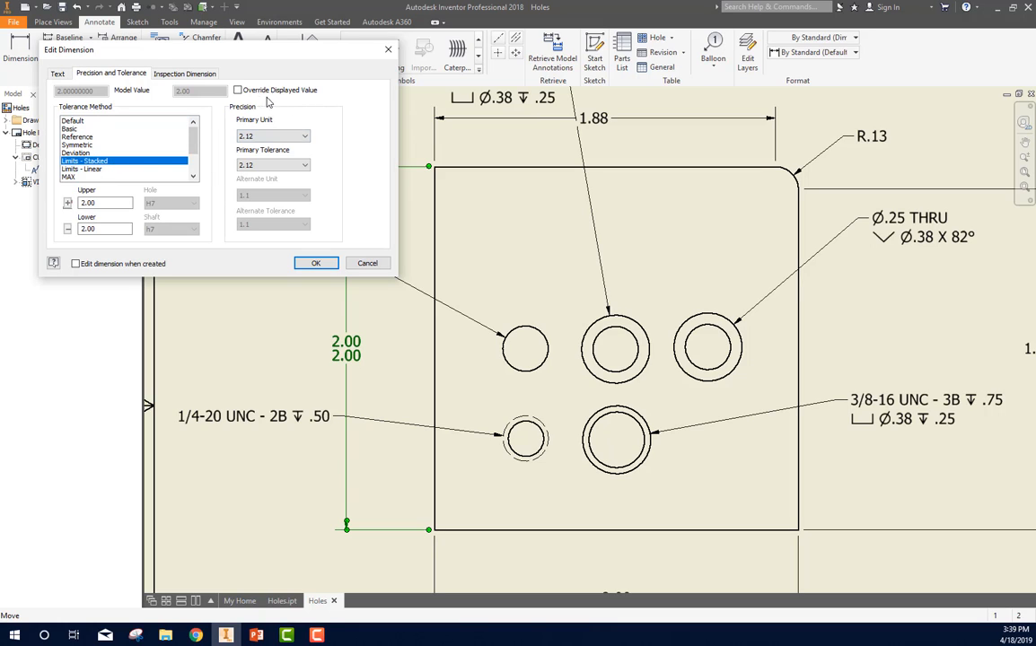
click(238, 90)
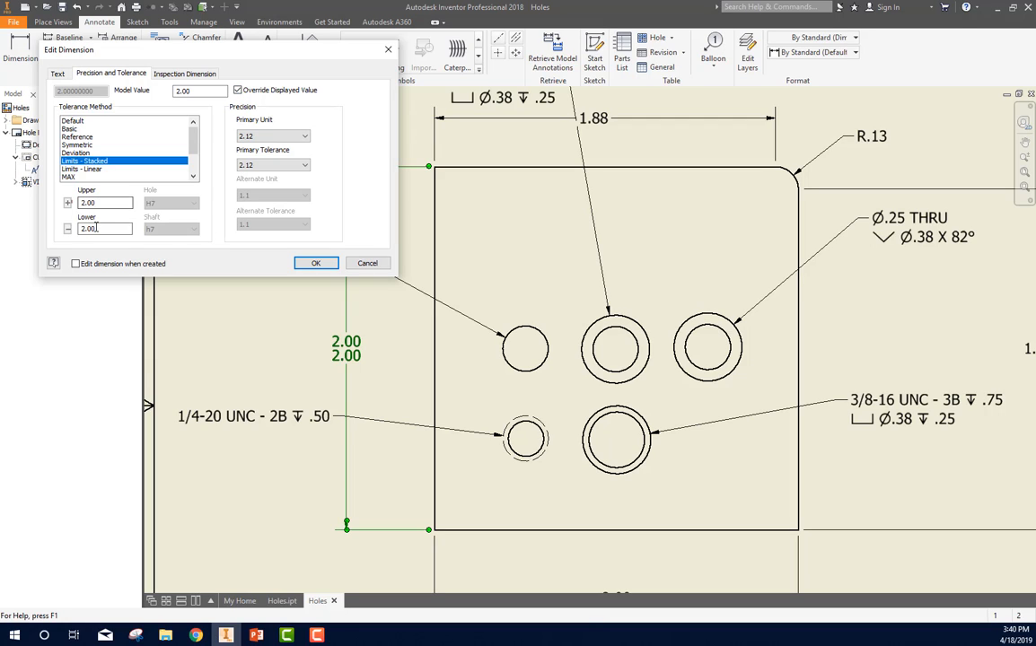
click(69, 204)
text(2.05)
click(70, 229)
text(1.9)
click(315, 263)
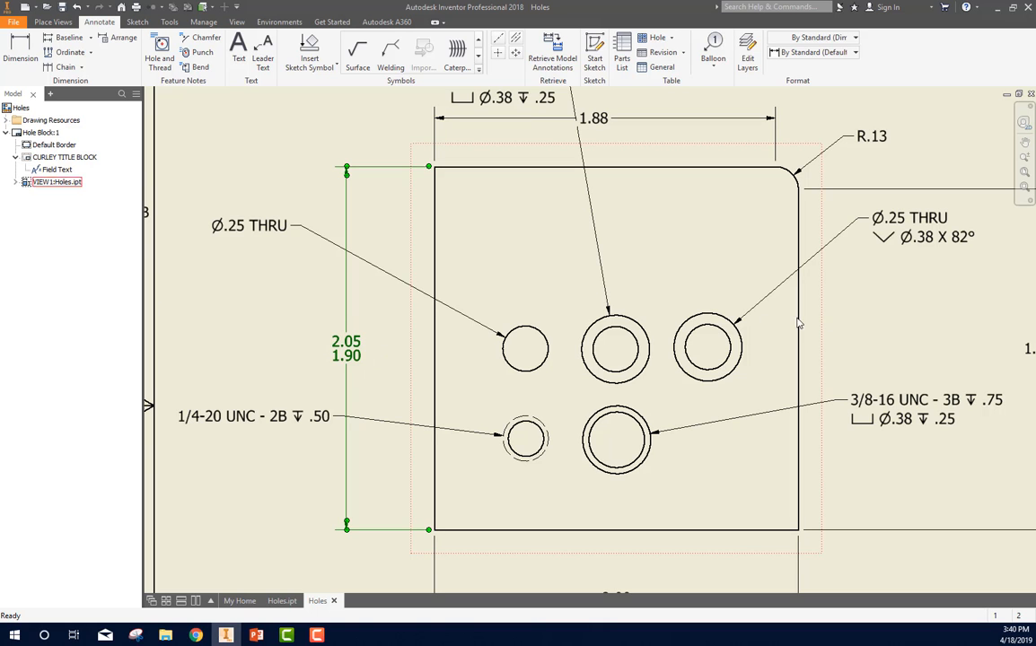
Step: Apply a Symmetric tolerance of .05 to the horizontal dimension below the block
middle_drag(664, 331, 626, 222)
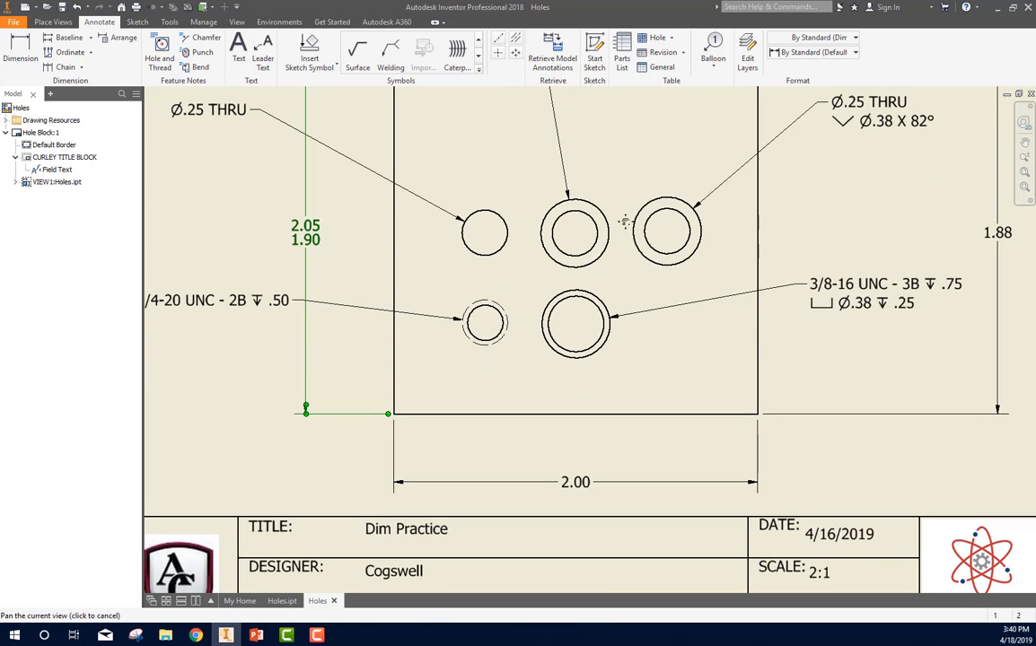
click(581, 490)
right_click(581, 490)
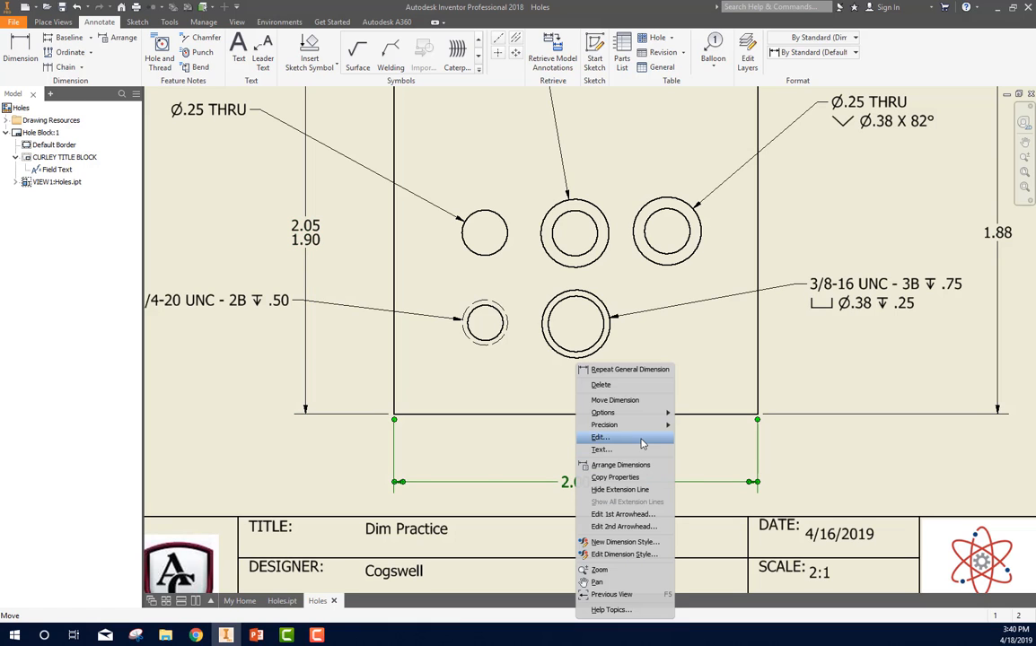
click(643, 443)
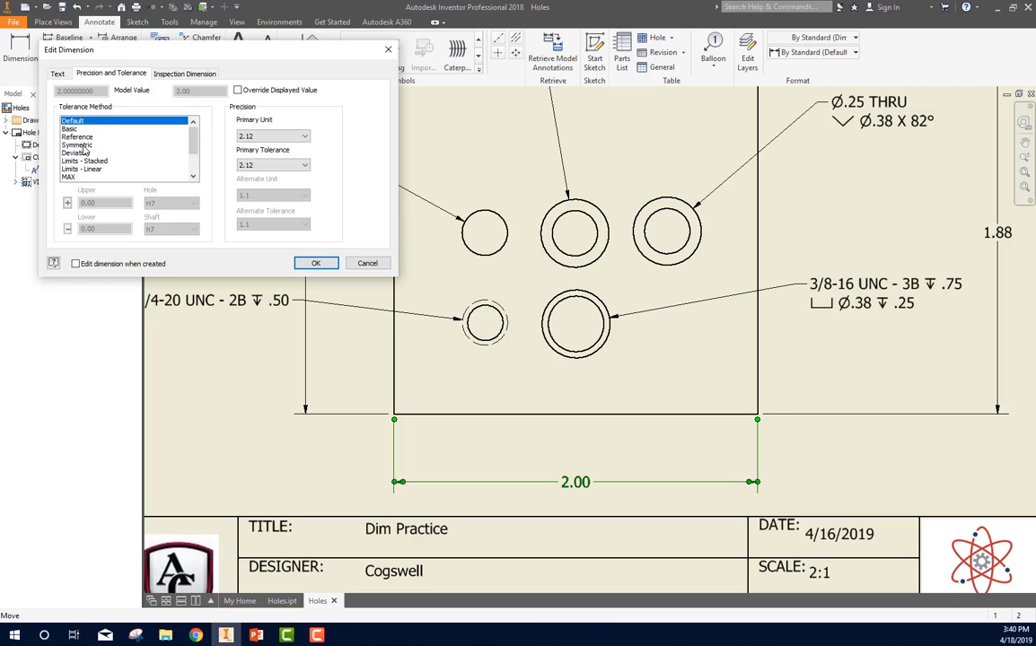
click(84, 145)
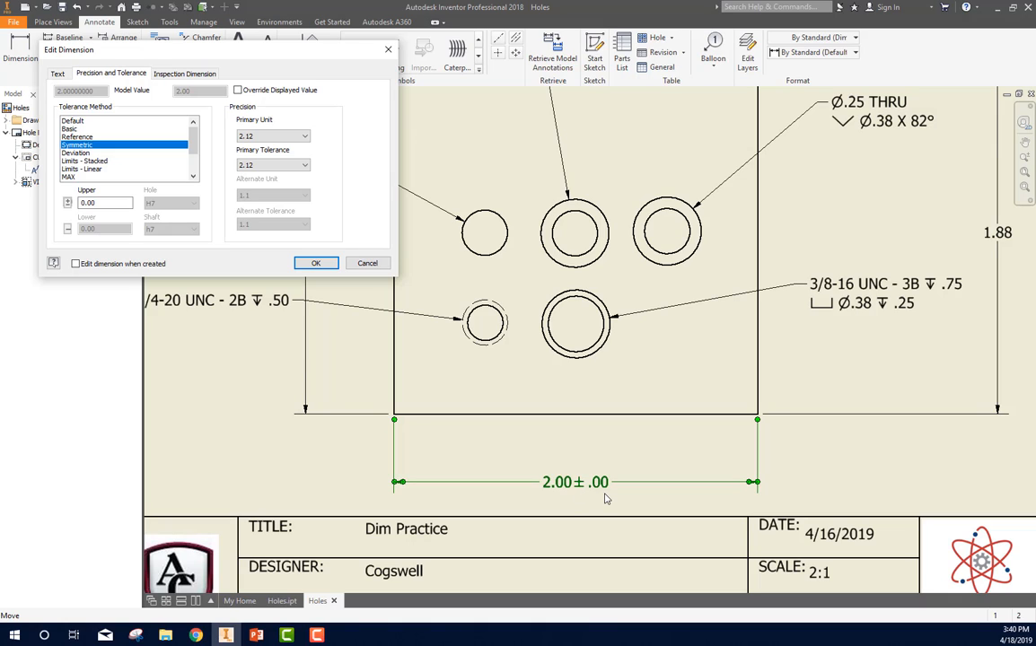
click(107, 203)
drag(107, 203, 80, 205)
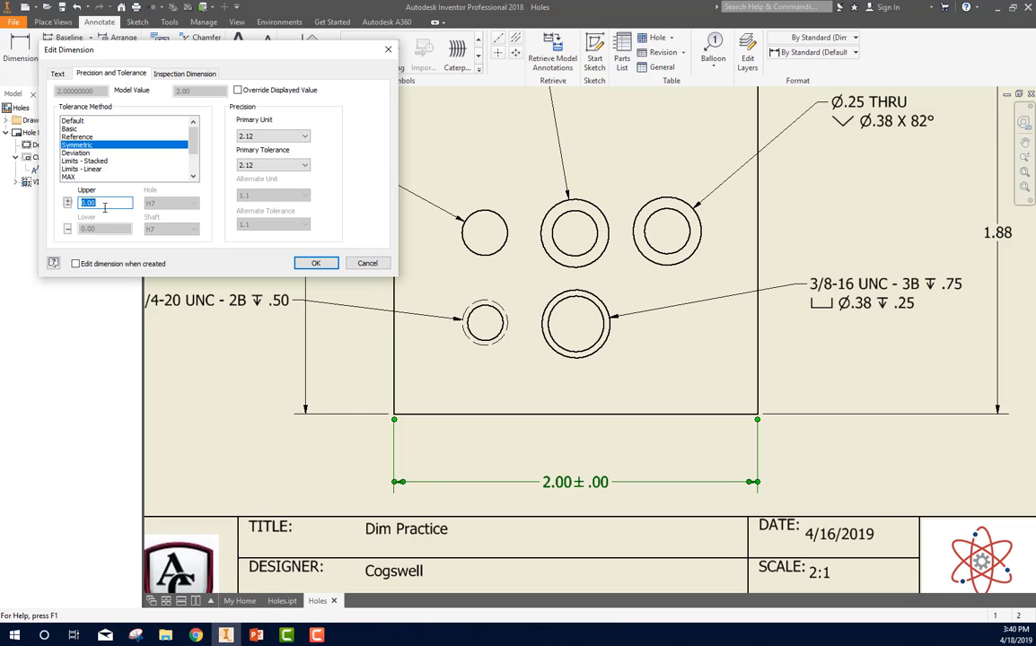
text(.05)
click(315, 264)
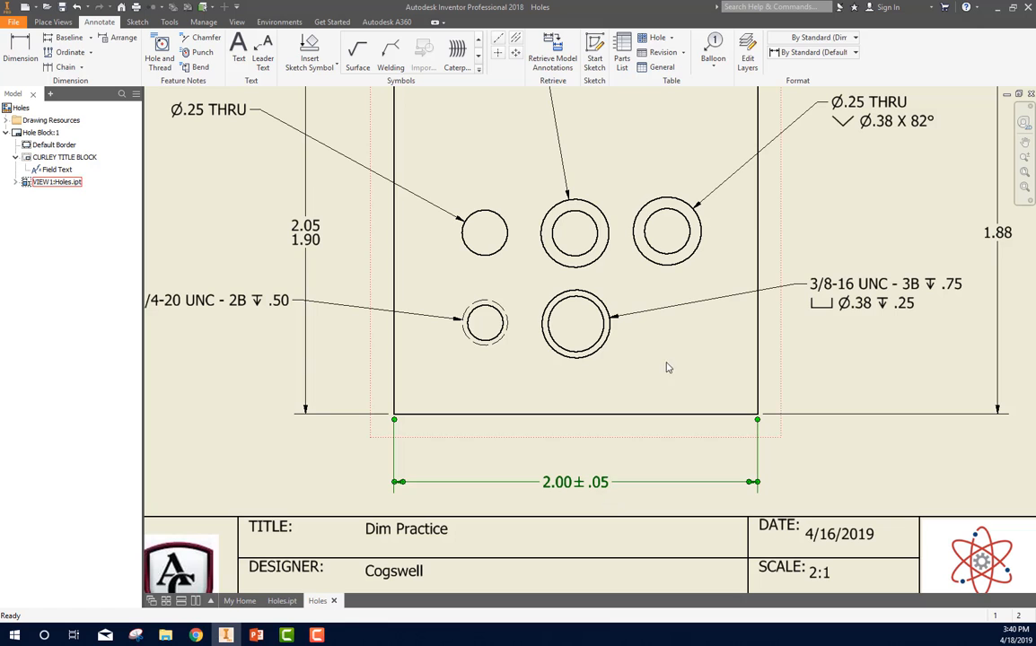
Step: Apply a Deviation tolerance with upper value .05 and lower value 0.00 to the vertical dimension right of the block
scroll(631, 517, down, 3)
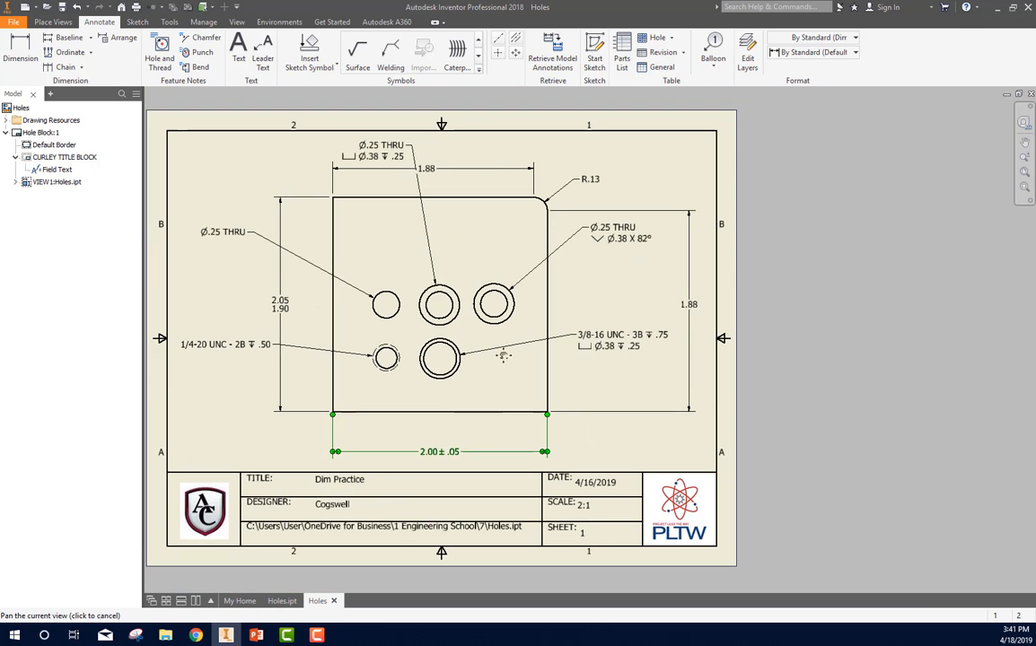
scroll(680, 316, up, 3)
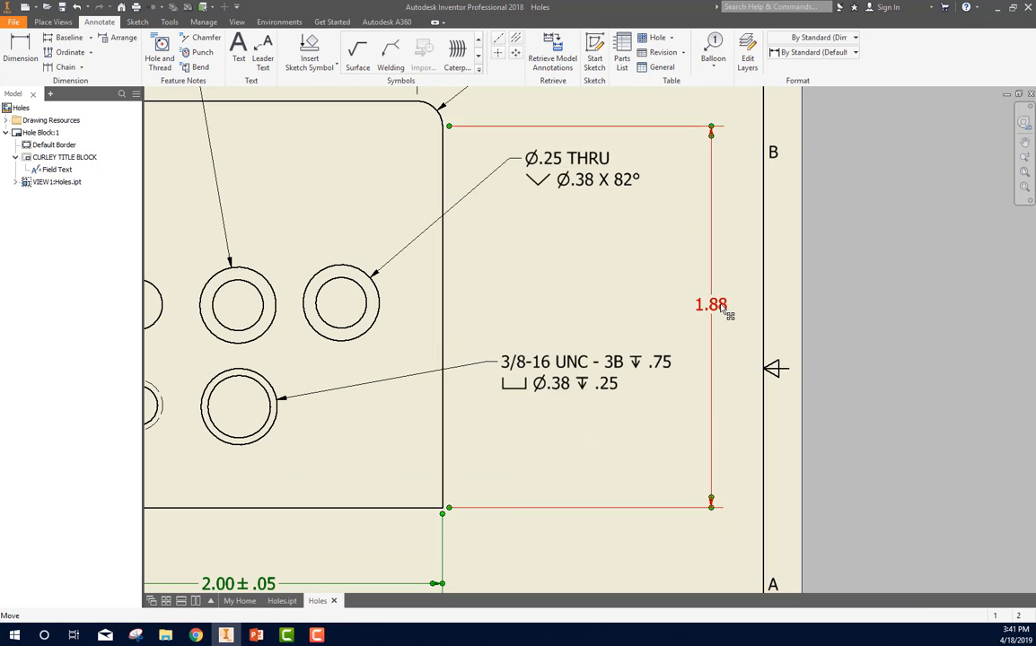
right_click(724, 308)
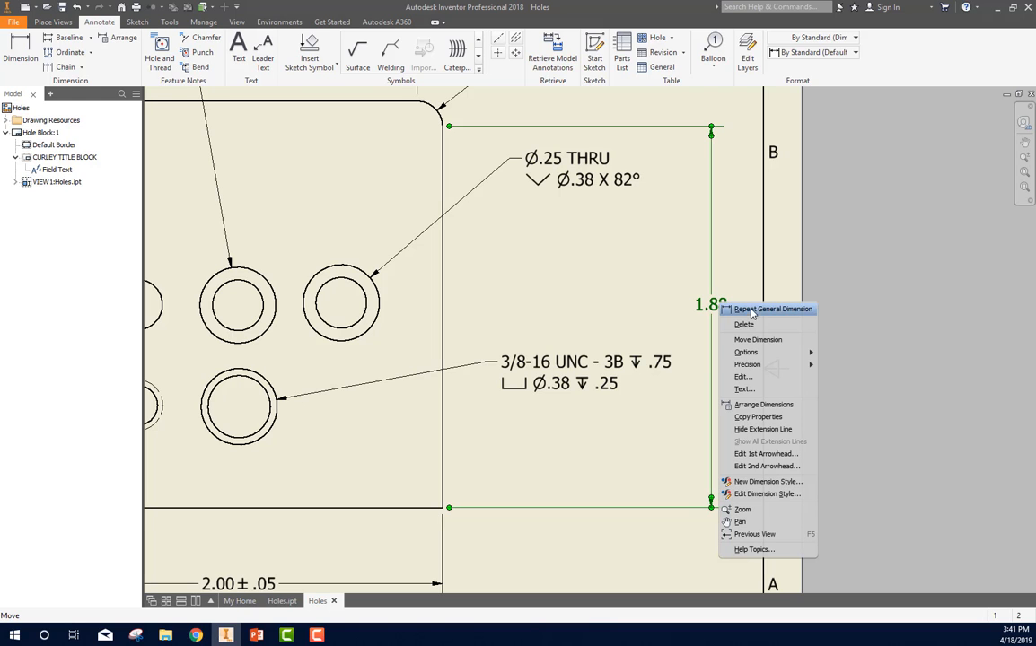
click(749, 339)
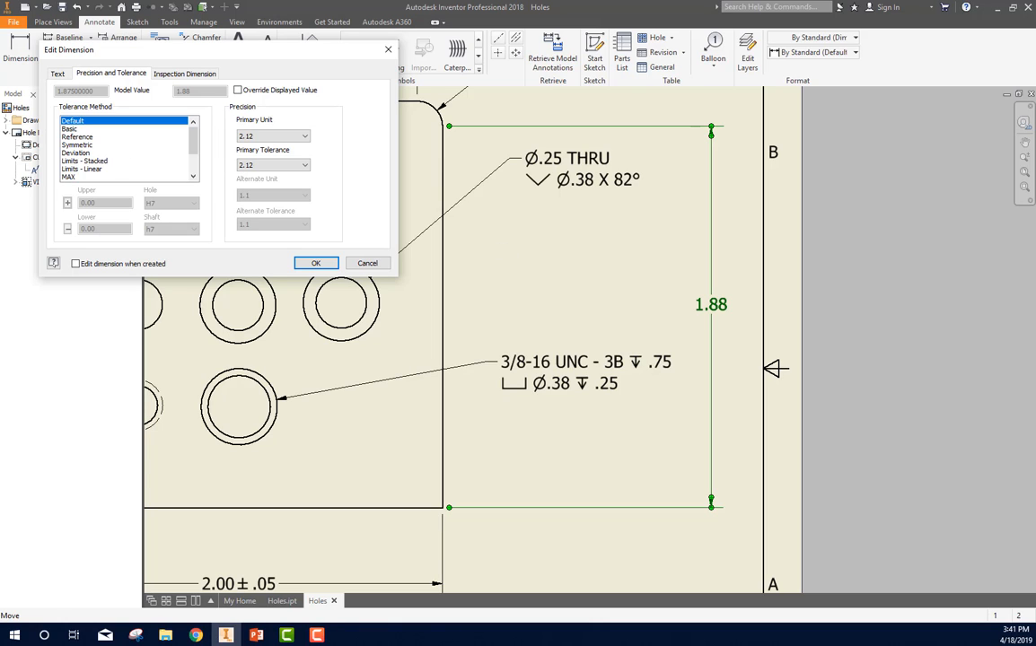
click(75, 153)
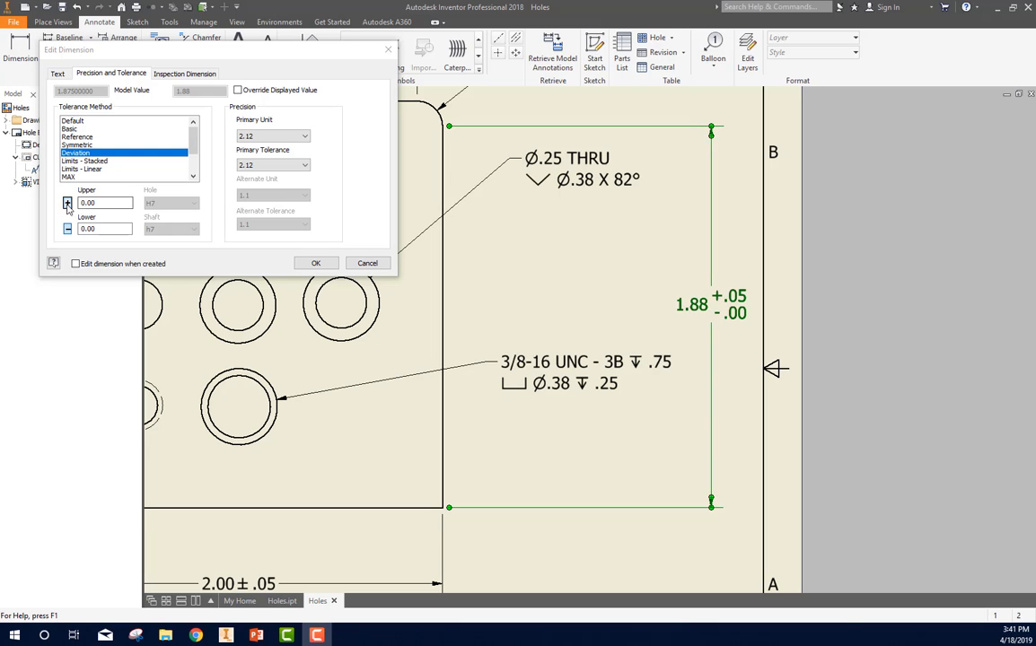
click(92, 229)
drag(100, 204, 74, 204)
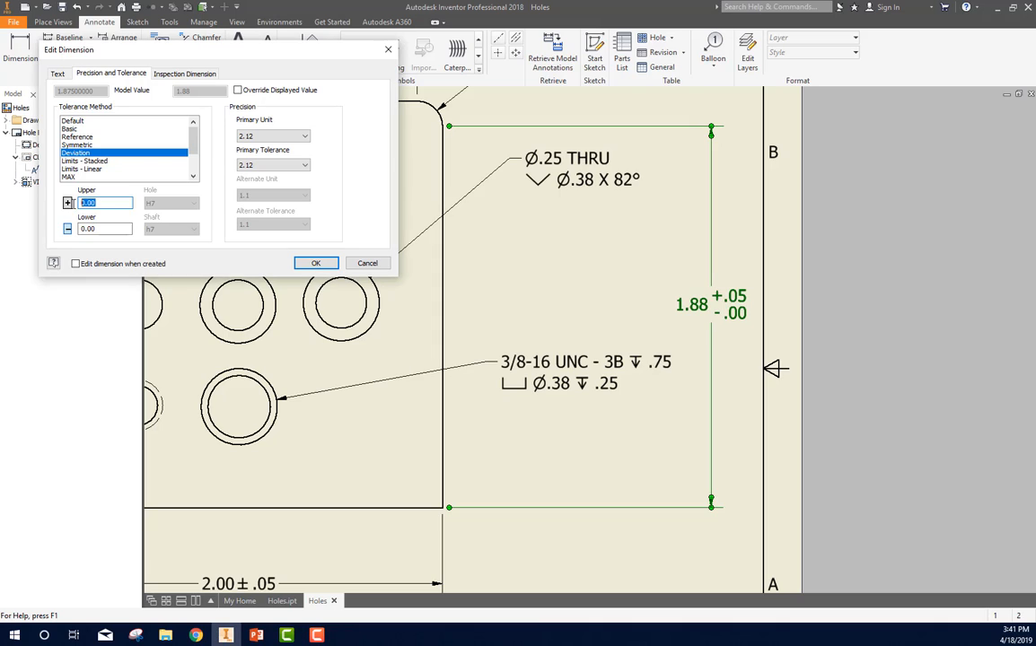
text(.05)
click(315, 263)
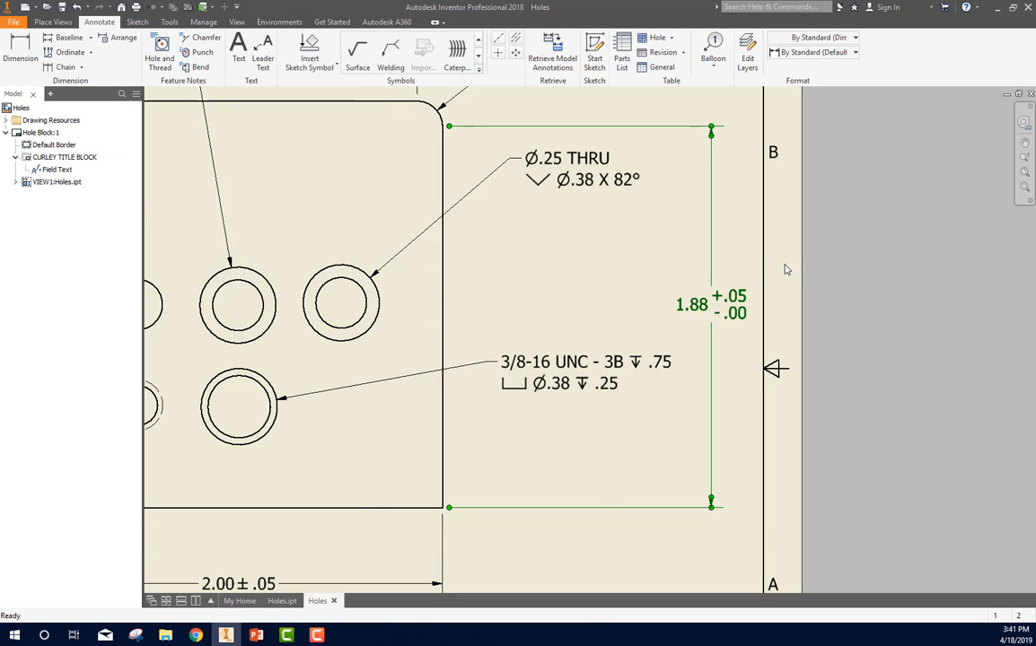
Step: Add a Symmetric diameter tolerance of .05 to the hole note of the upper row's plain through hole
scroll(785, 270, down, 2)
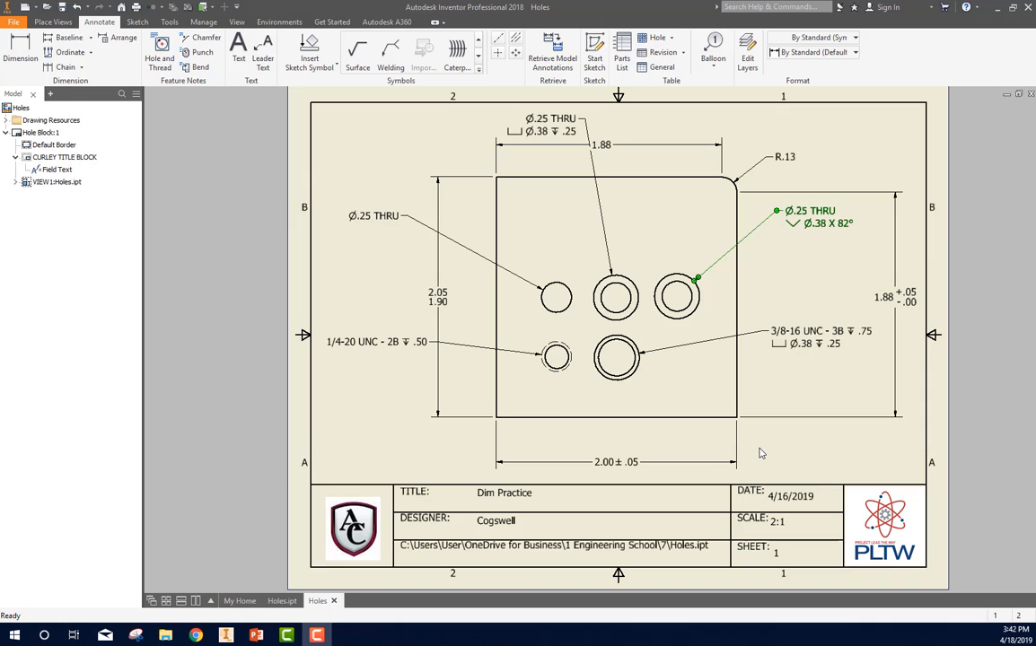
click(367, 218)
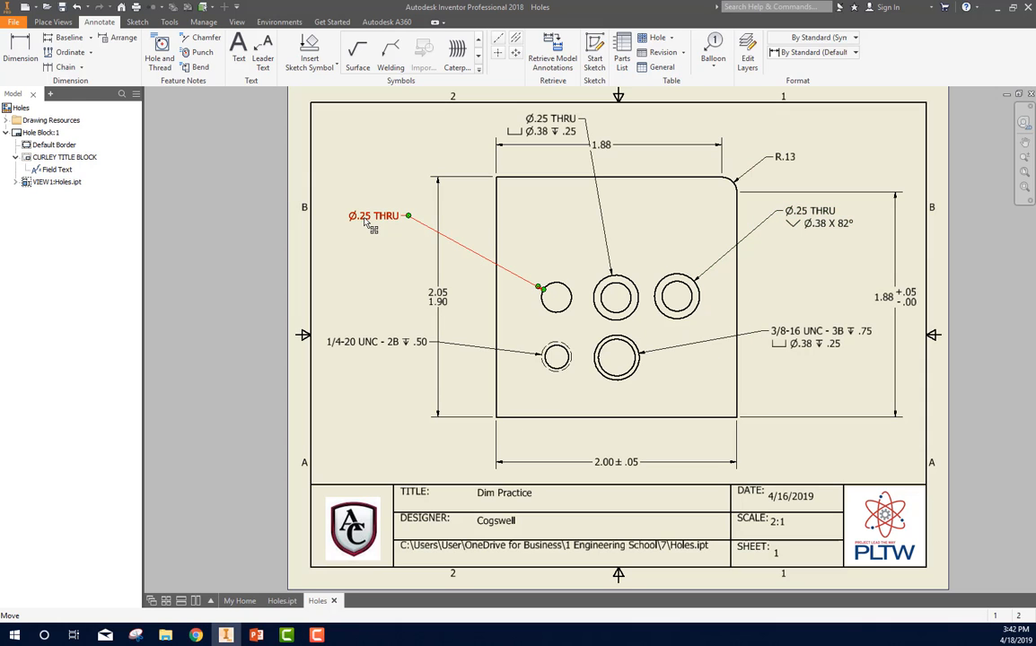
right_click(365, 219)
click(423, 268)
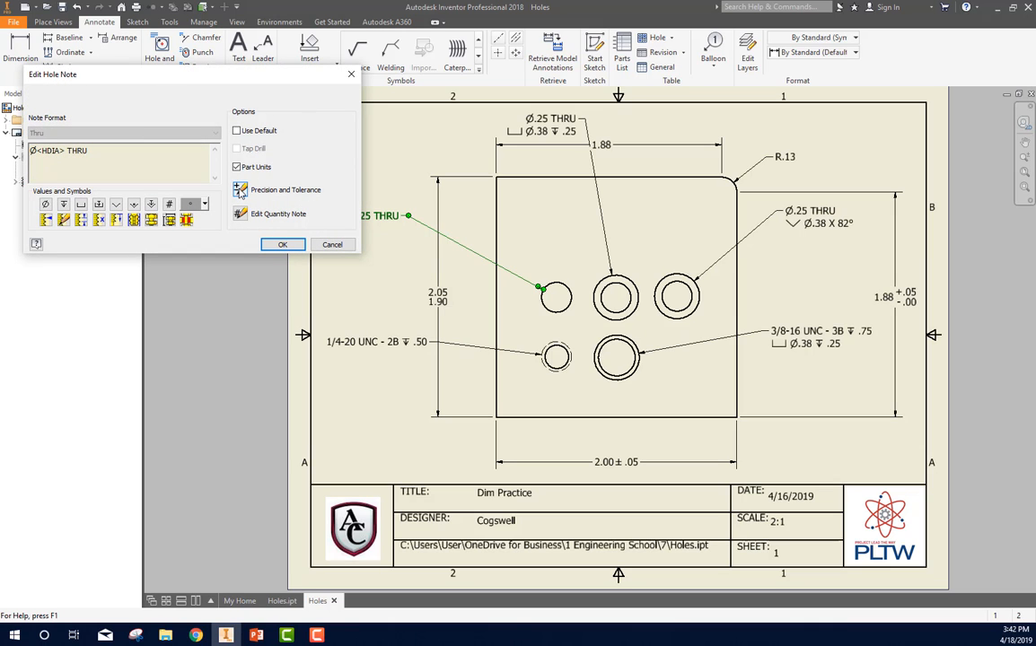
click(241, 191)
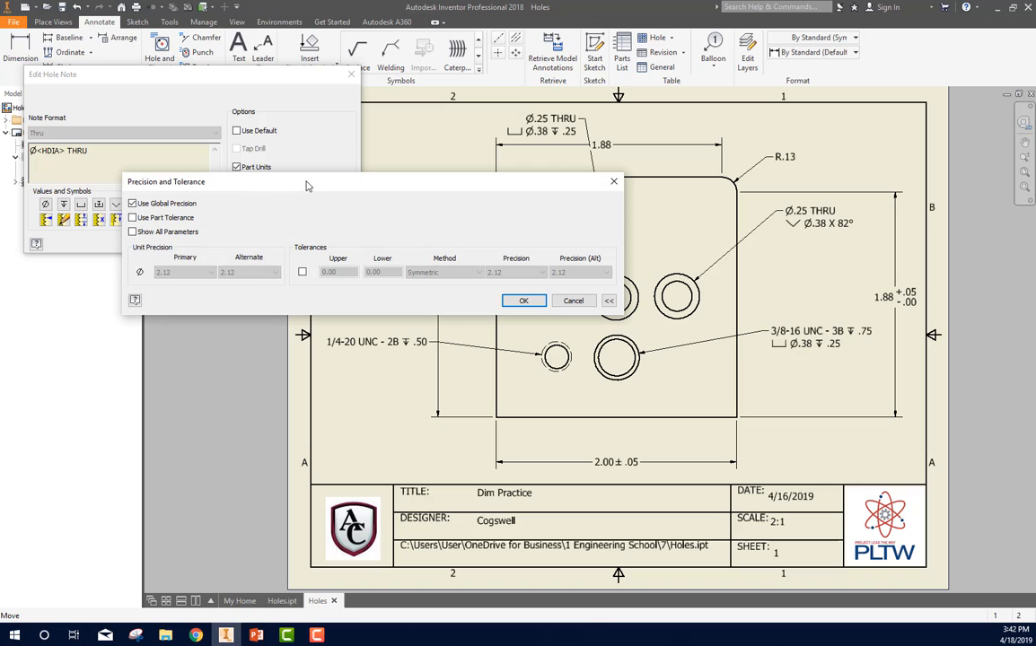
drag(305, 186, 335, 310)
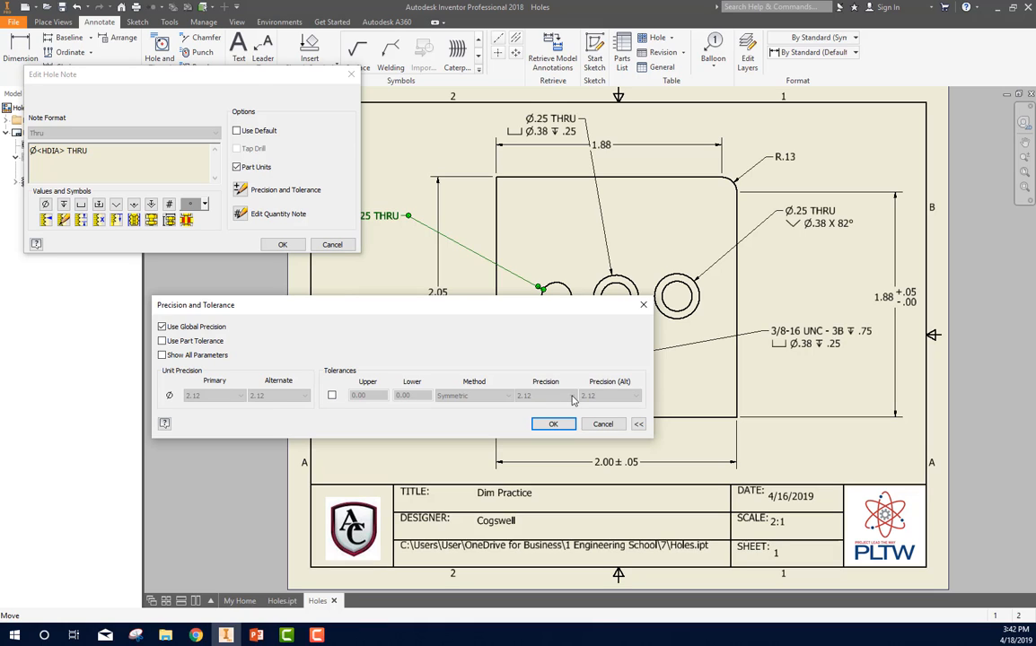
click(332, 396)
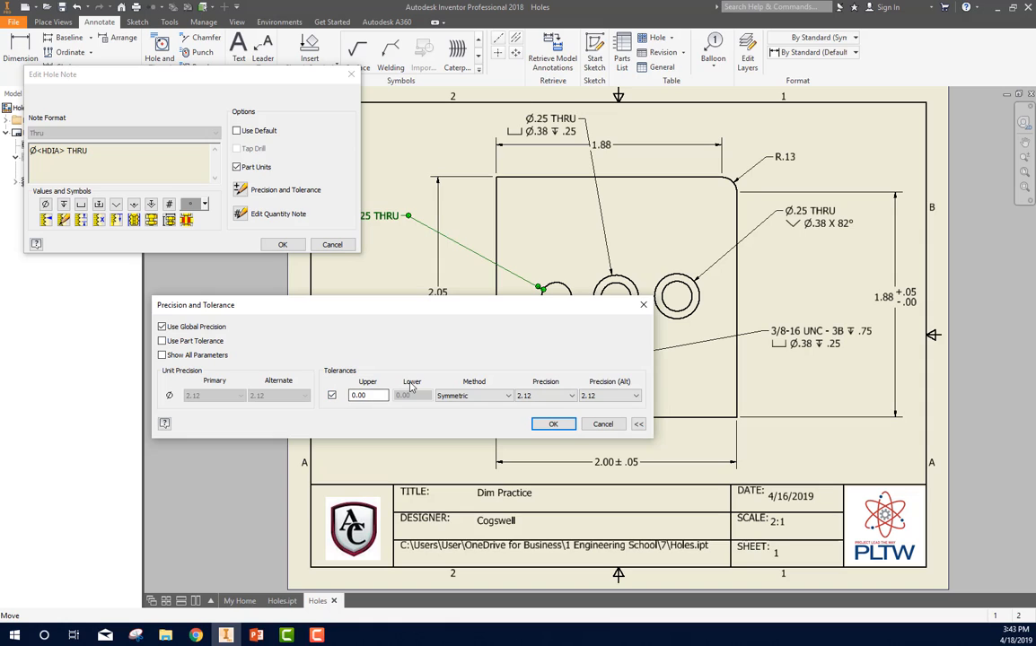
click(478, 403)
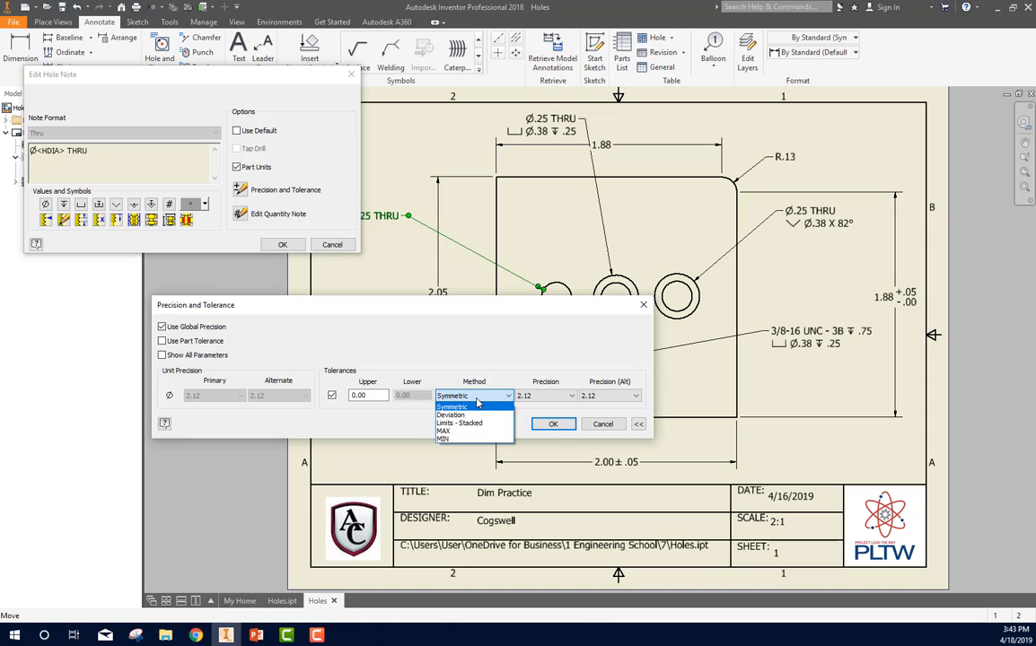
click(477, 401)
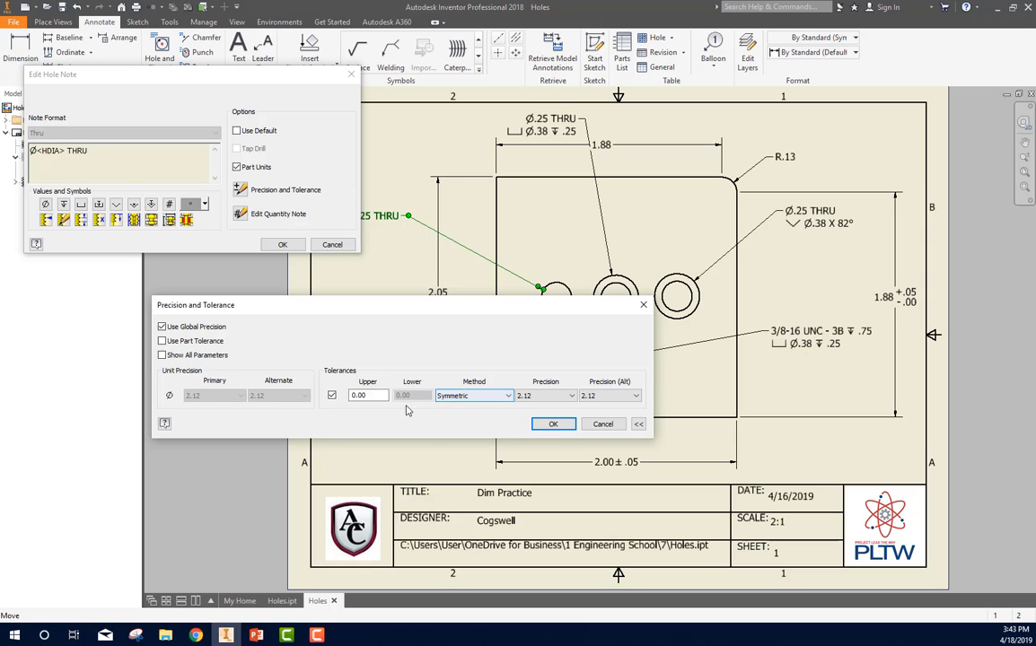
drag(378, 396, 342, 396)
text(.05)
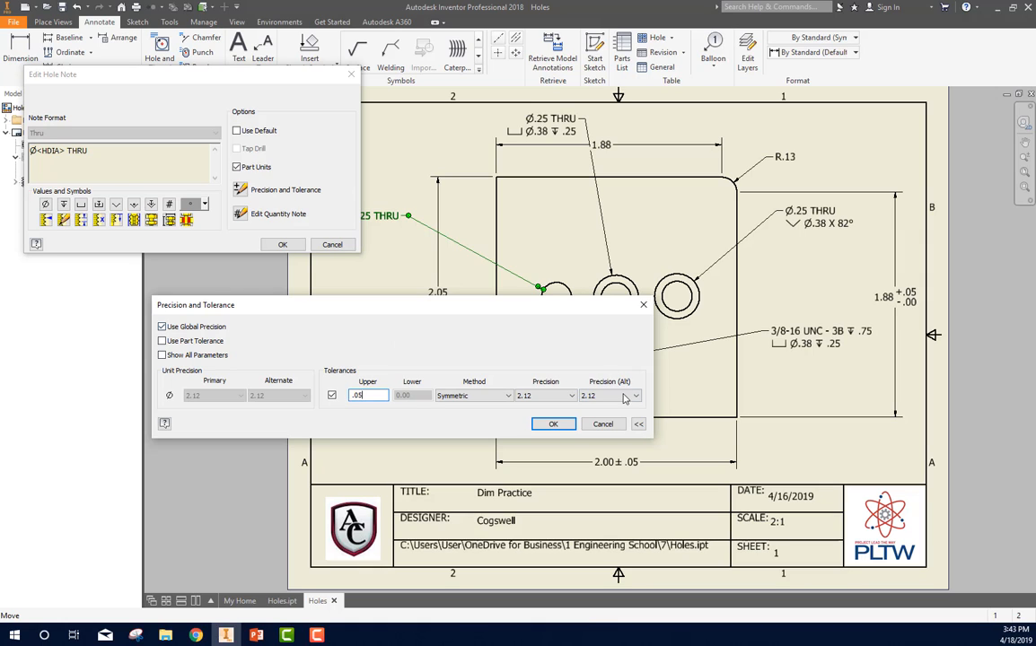
click(554, 424)
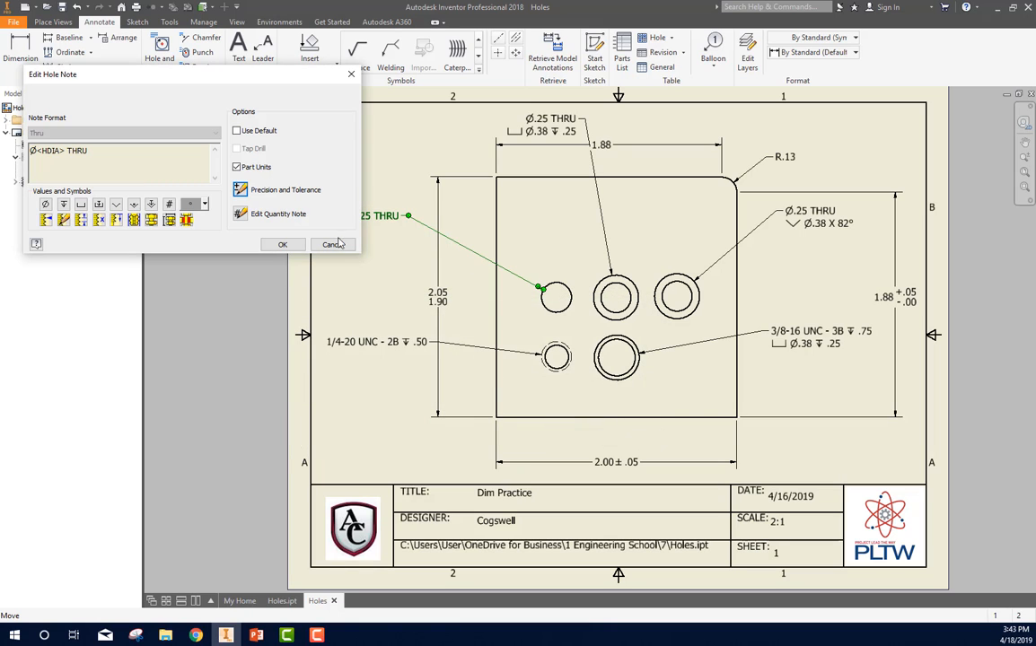
click(280, 250)
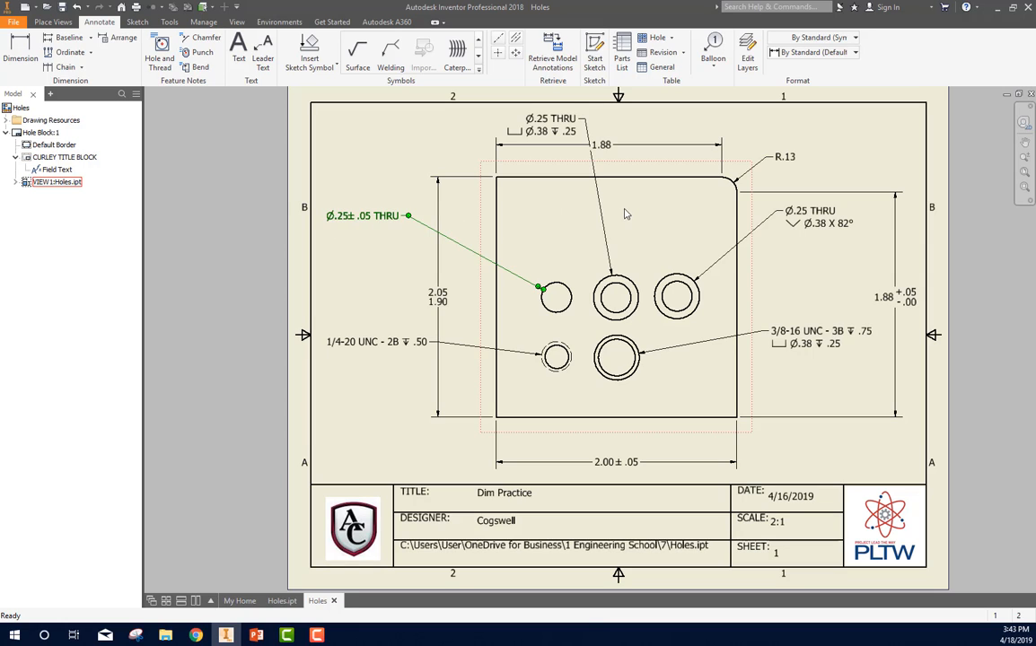
Step: Enable tolerances for the hole diameter, countersink diameter and countersink angle in the countersunk hole's note
middle_drag(626, 211, 533, 224)
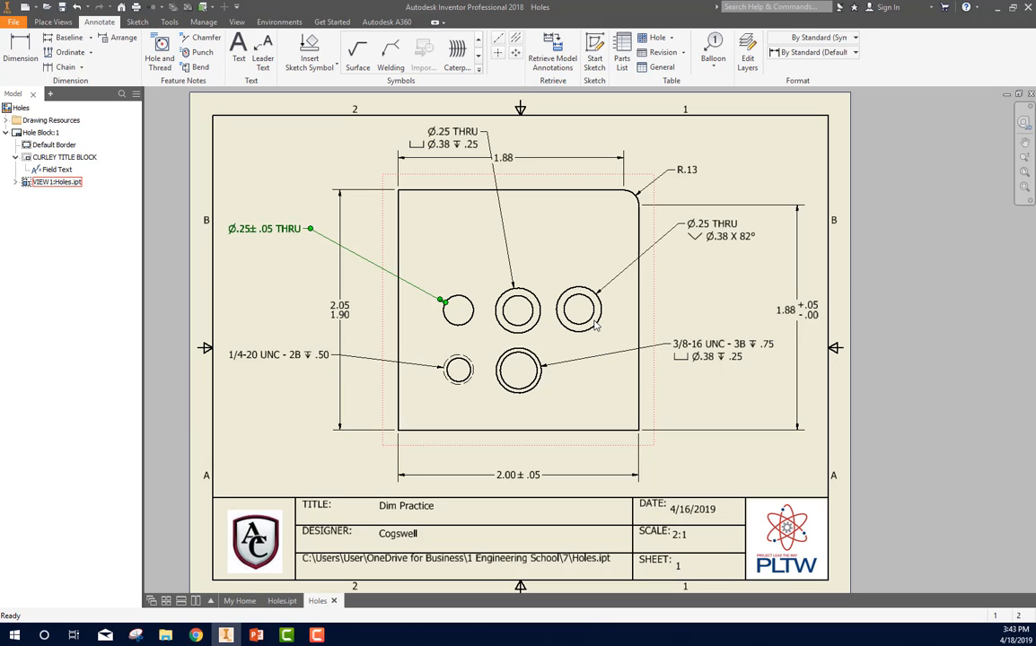
click(716, 238)
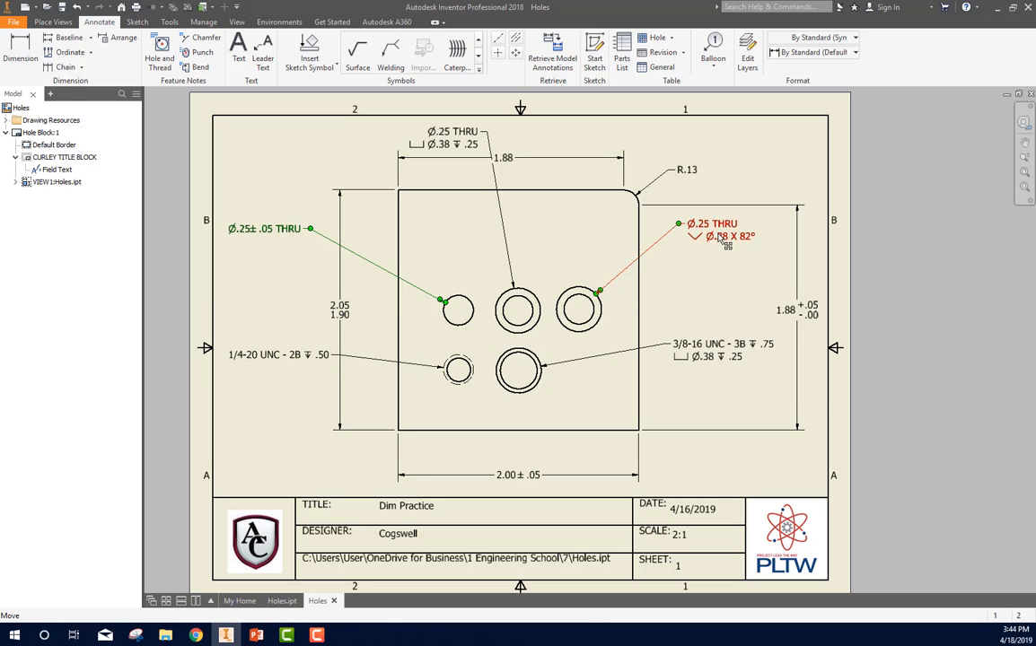
right_click(723, 239)
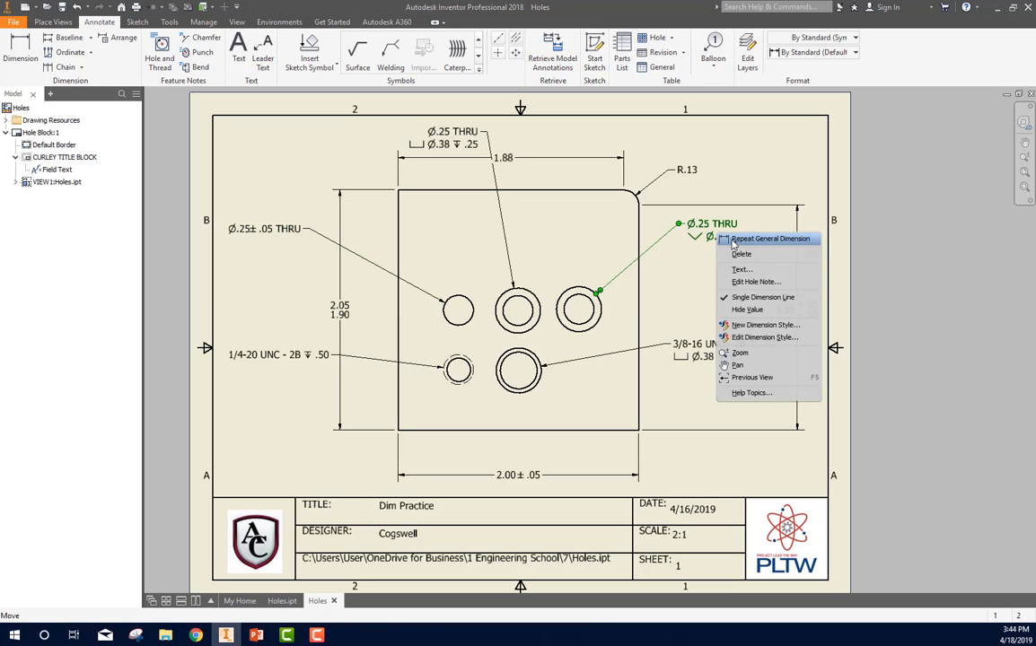
click(752, 283)
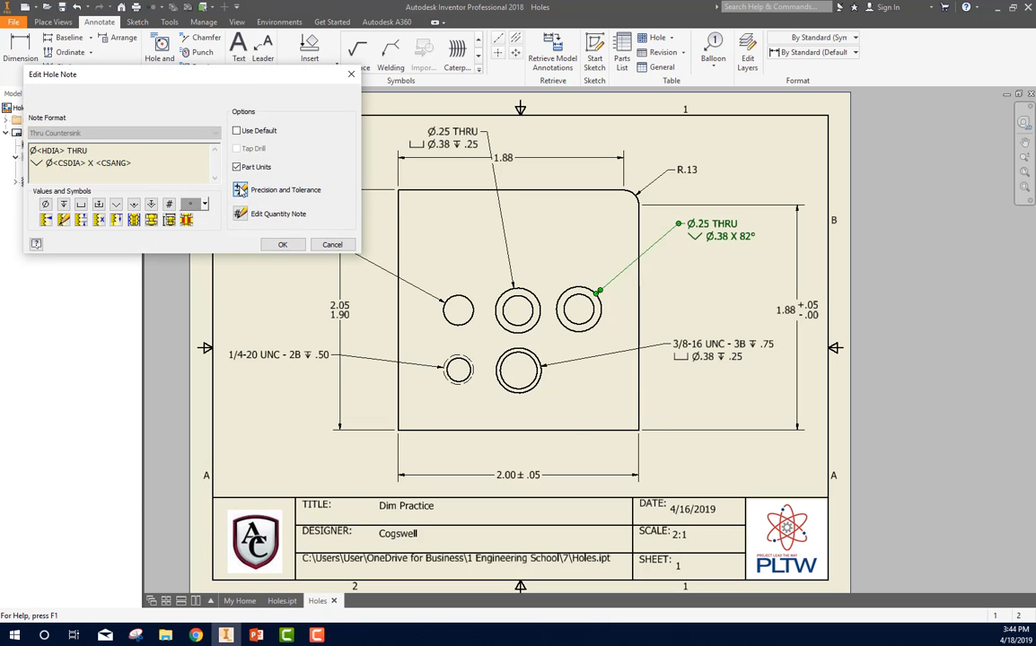
click(240, 190)
drag(349, 301, 346, 105)
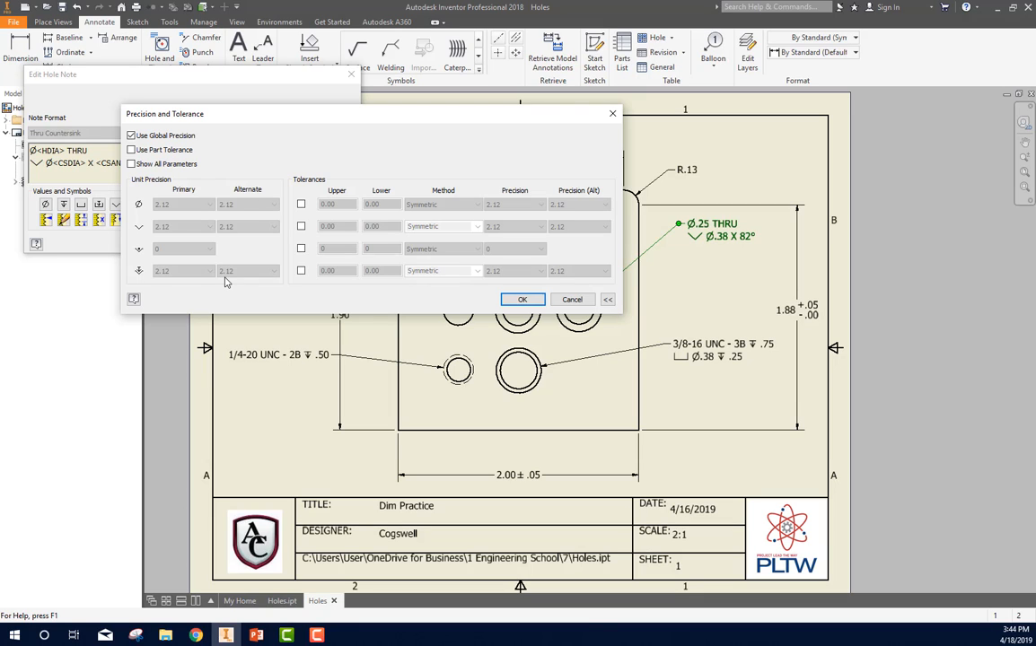
click(301, 204)
click(301, 226)
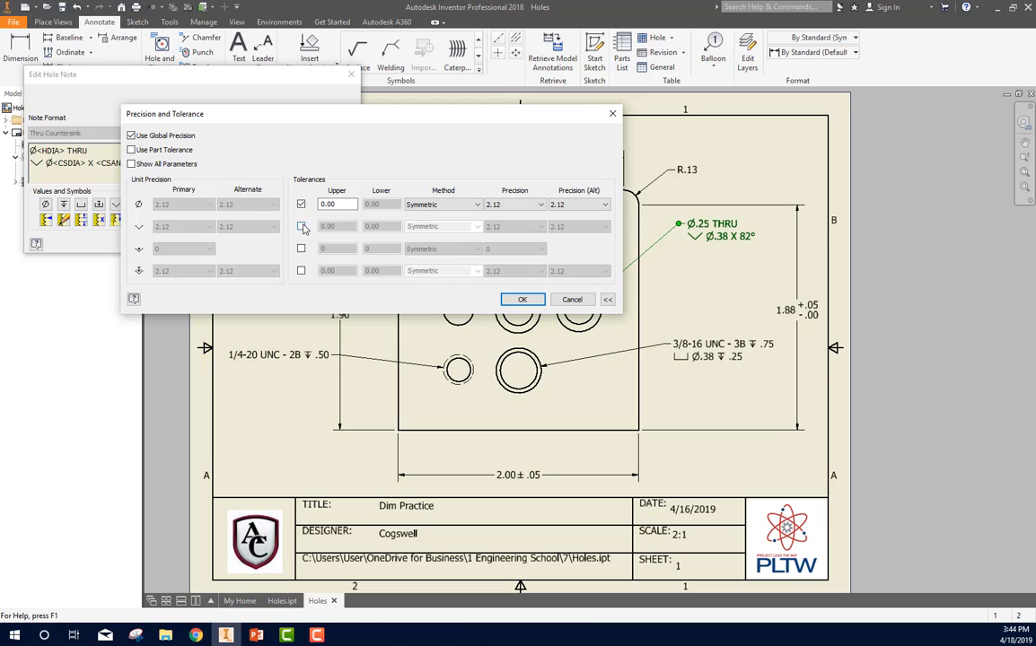
click(301, 250)
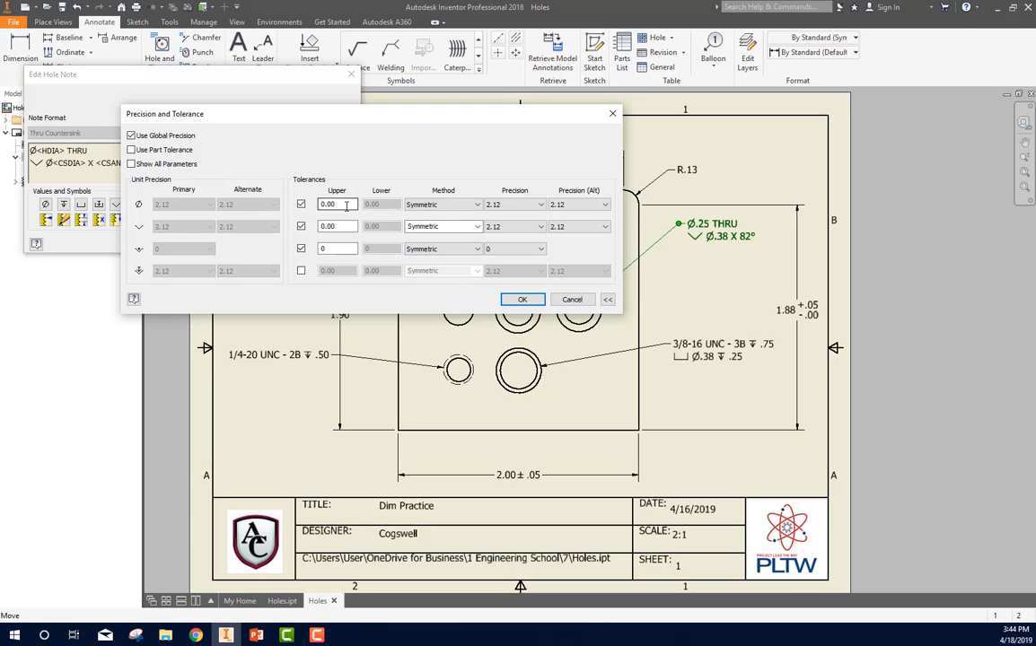
Step: Set the countersunk hole note's symmetric tolerances to .02 for hole diameter, .03 for countersink diameter and 2° for the angle
double_click(337, 206)
text(.0)
key(Tab)
text(.03)
key(Tab)
click(522, 299)
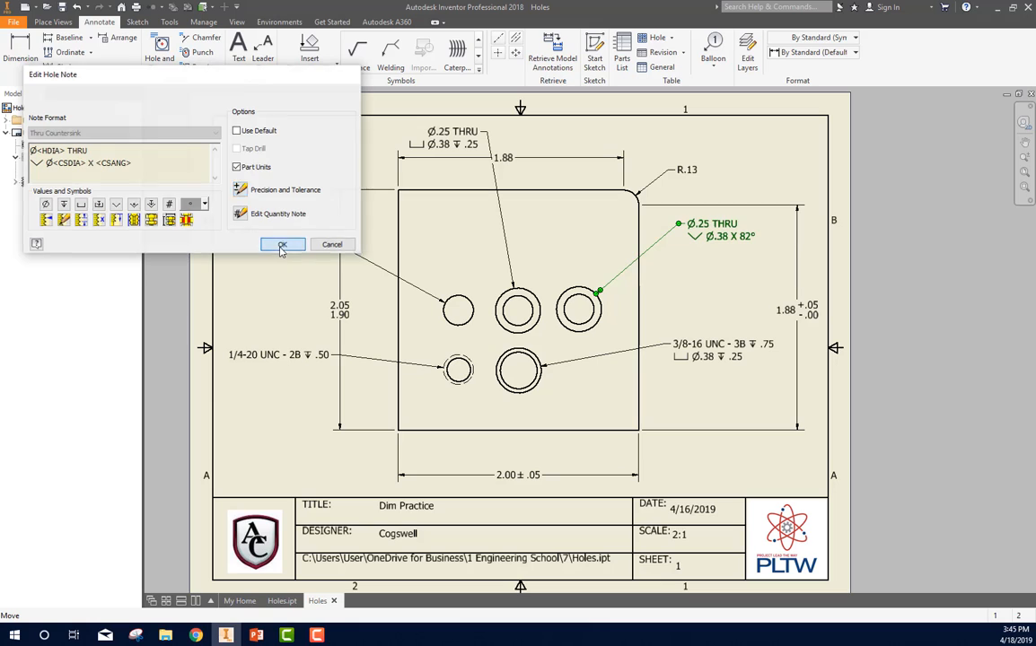
click(282, 244)
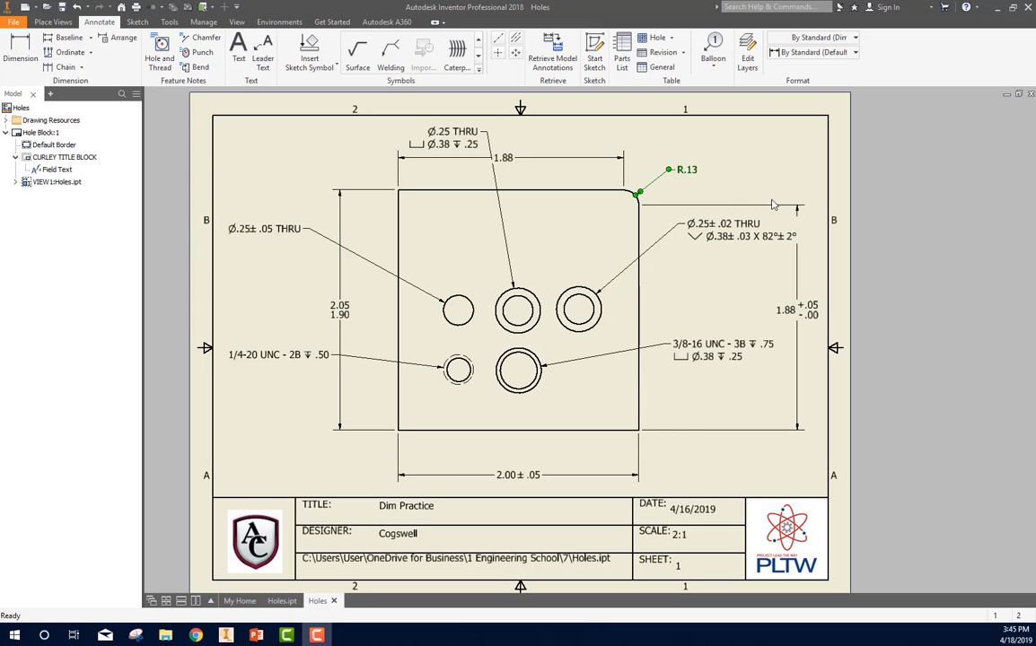
Step: Apply the Basic tolerance method and a primary unit precision of 4.1234 to the horizontal dimension above the block
right_click(508, 159)
click(538, 232)
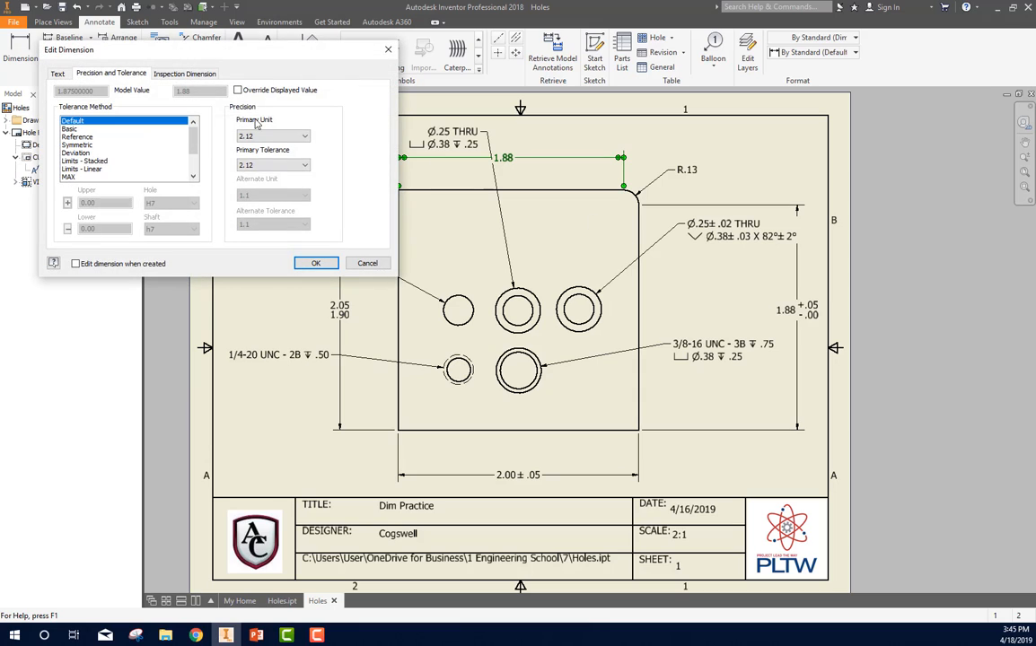
click(110, 128)
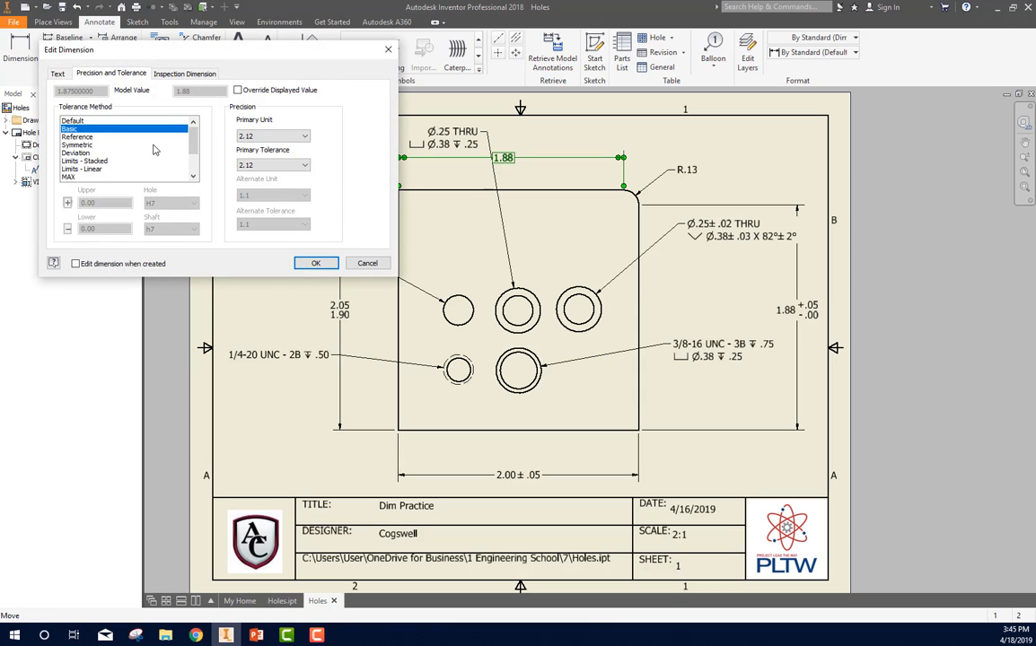
click(262, 136)
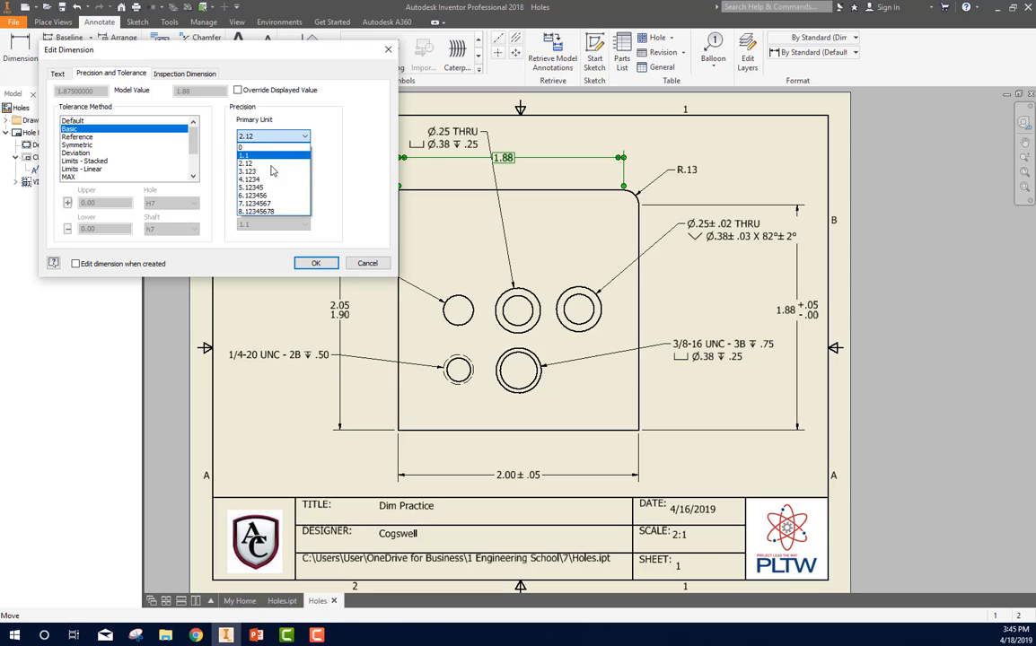
click(273, 199)
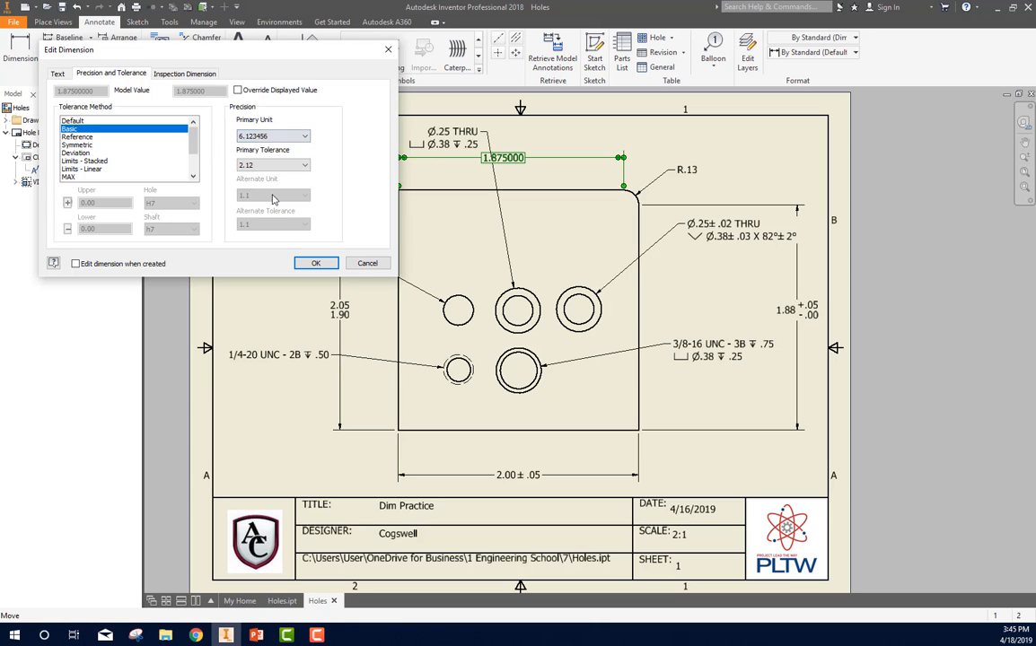
click(265, 136)
click(265, 163)
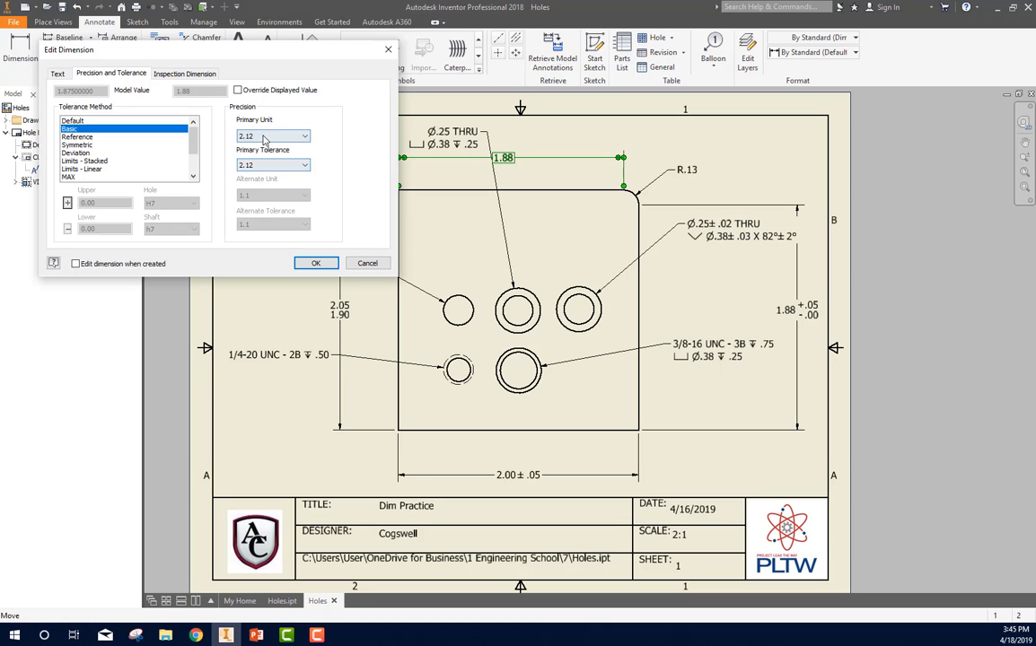
click(265, 135)
click(256, 179)
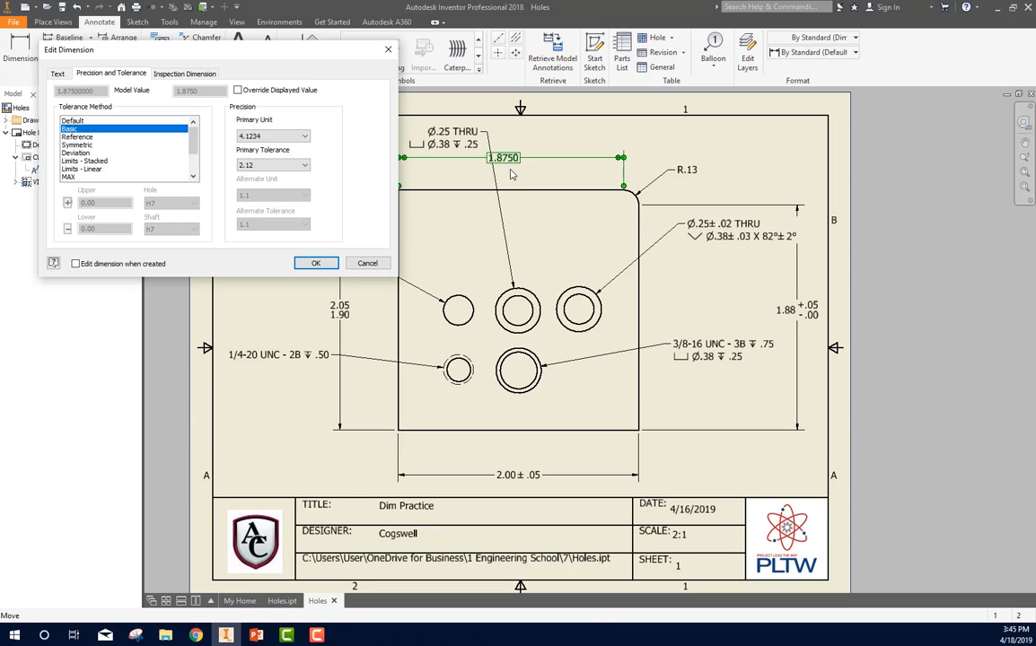
Step: Change the dimension above the block to a Symmetric tolerance with a primary tolerance precision of 2.12
click(284, 169)
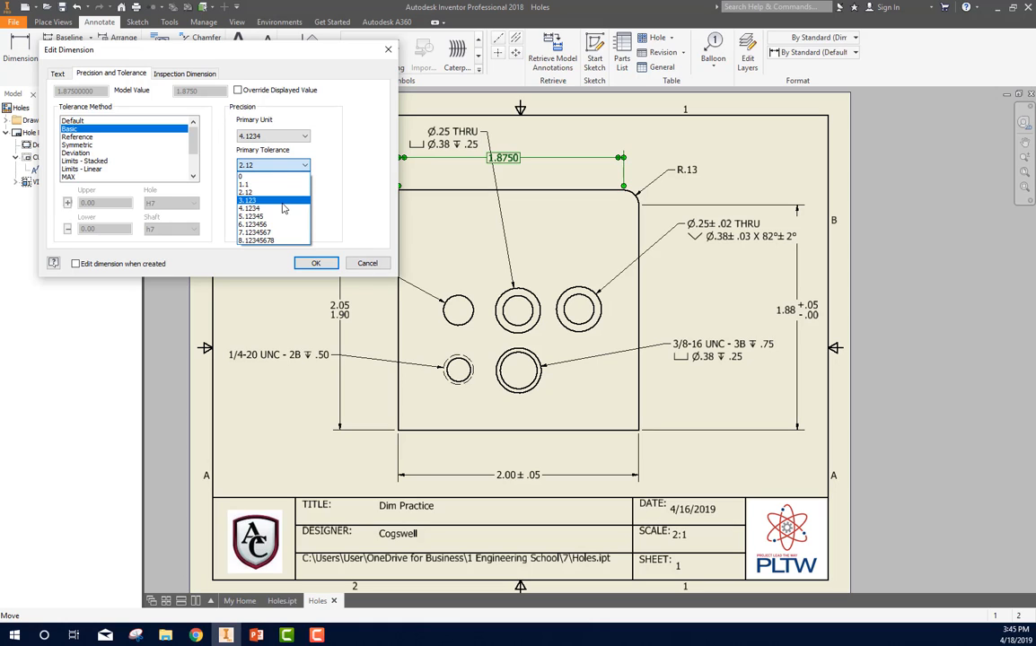
click(282, 202)
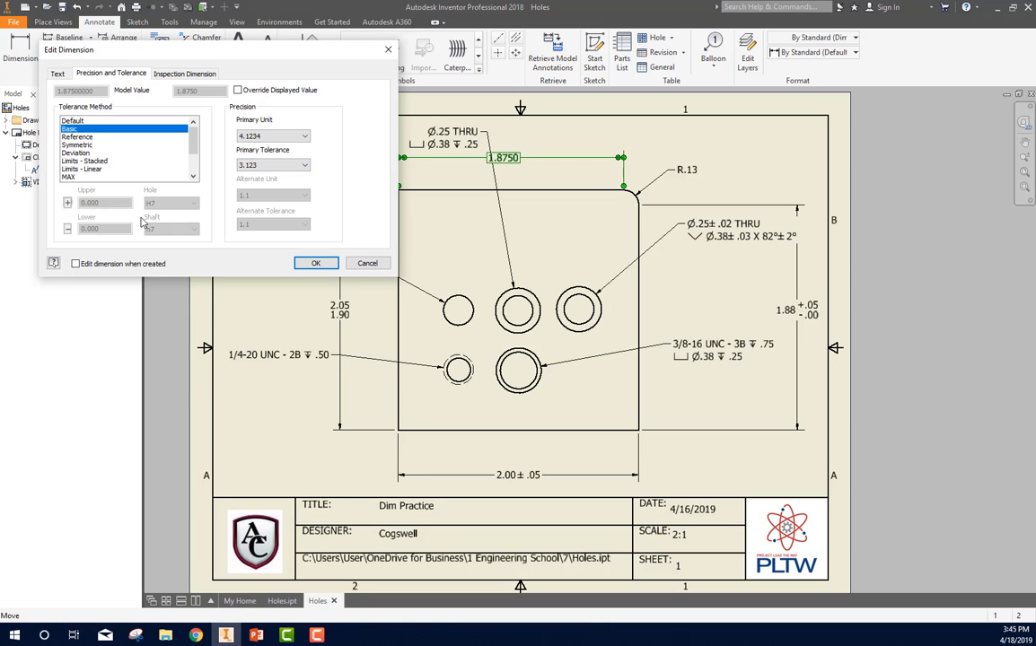
key(Down)
key(Down)
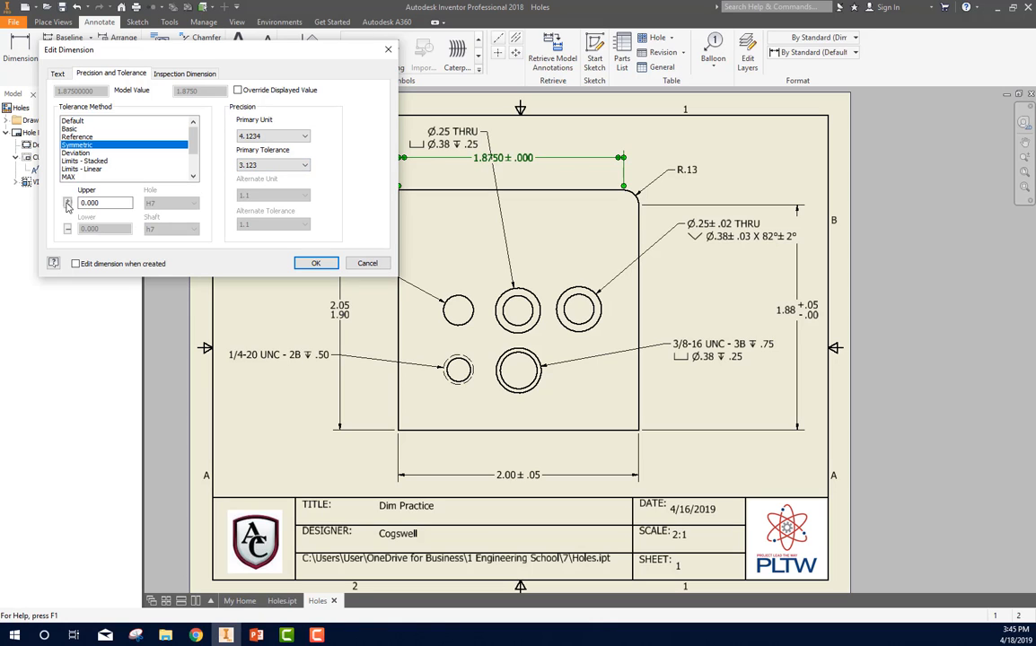
click(274, 165)
click(274, 186)
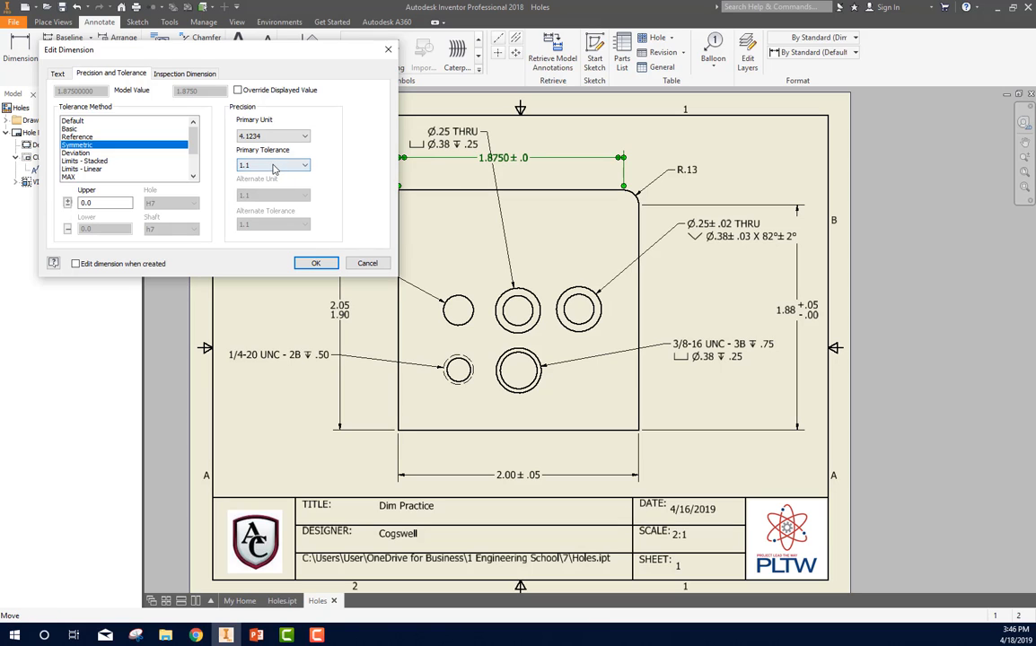
click(274, 165)
click(286, 233)
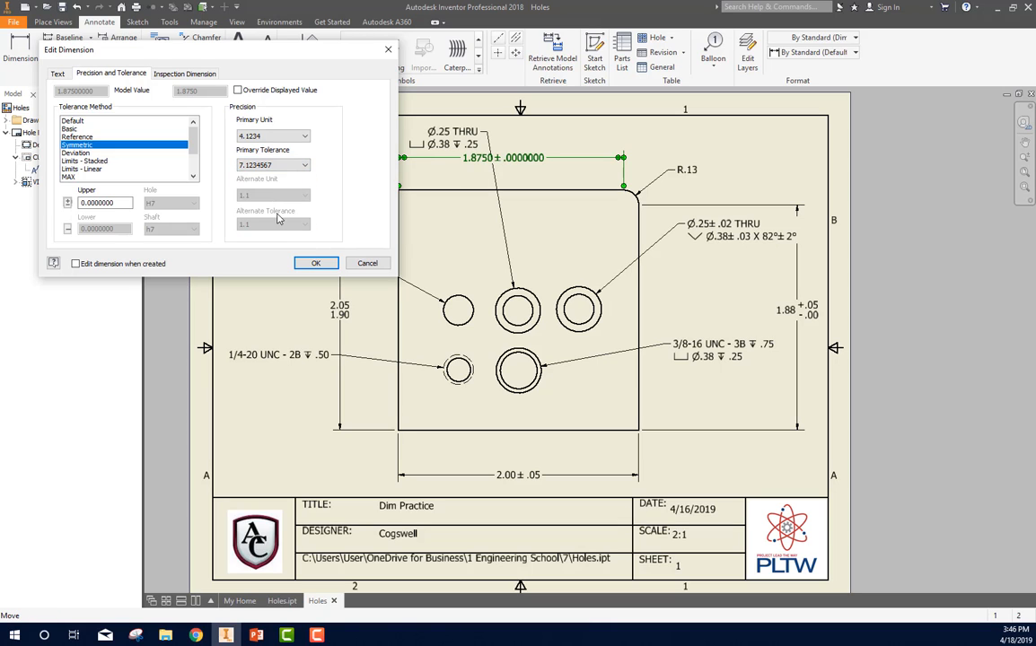
click(248, 164)
click(273, 198)
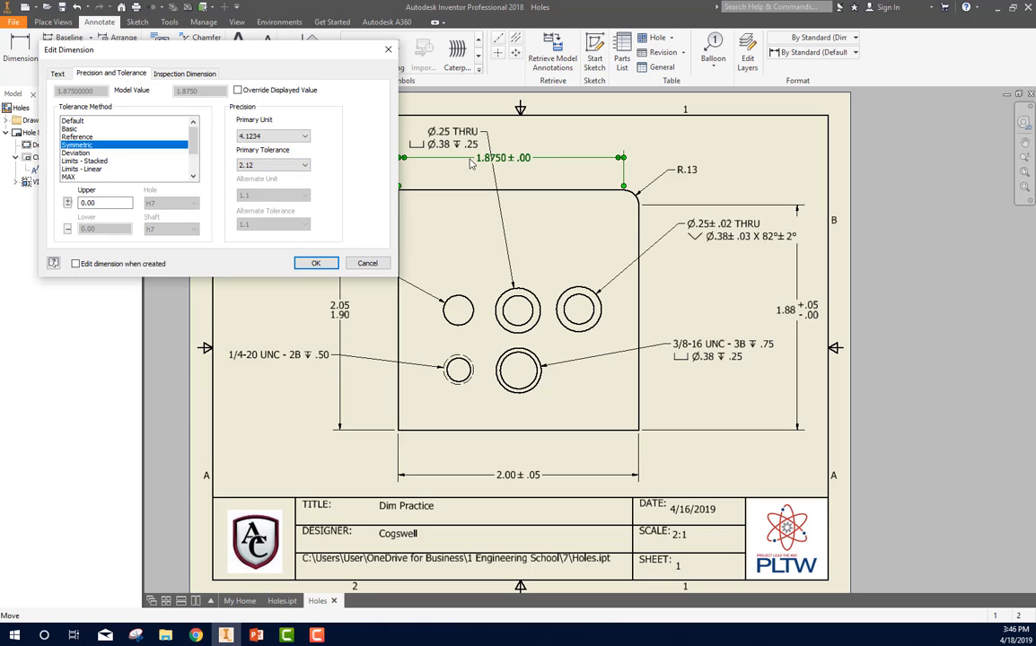
click(316, 263)
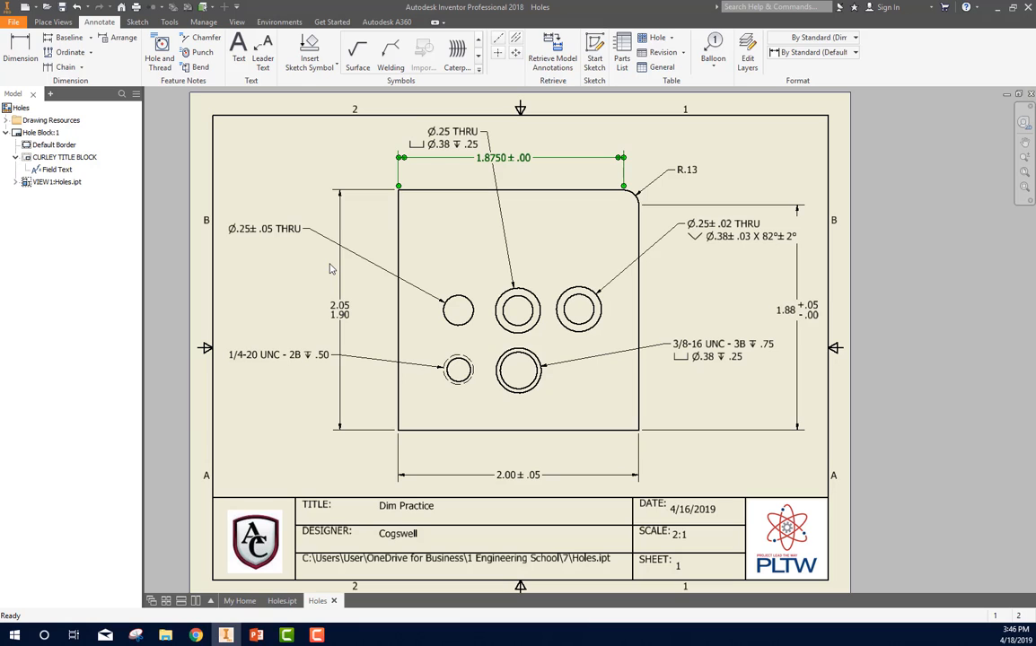
click(814, 179)
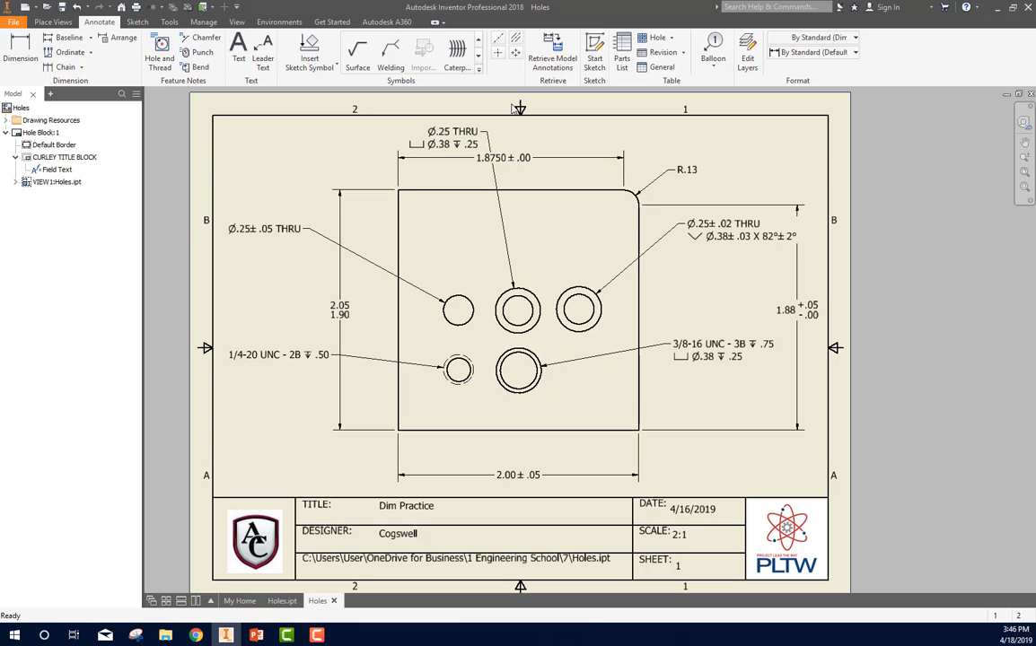
Step: Start saving the drawing and enter the file name "Instructon on drawing"
click(61, 7)
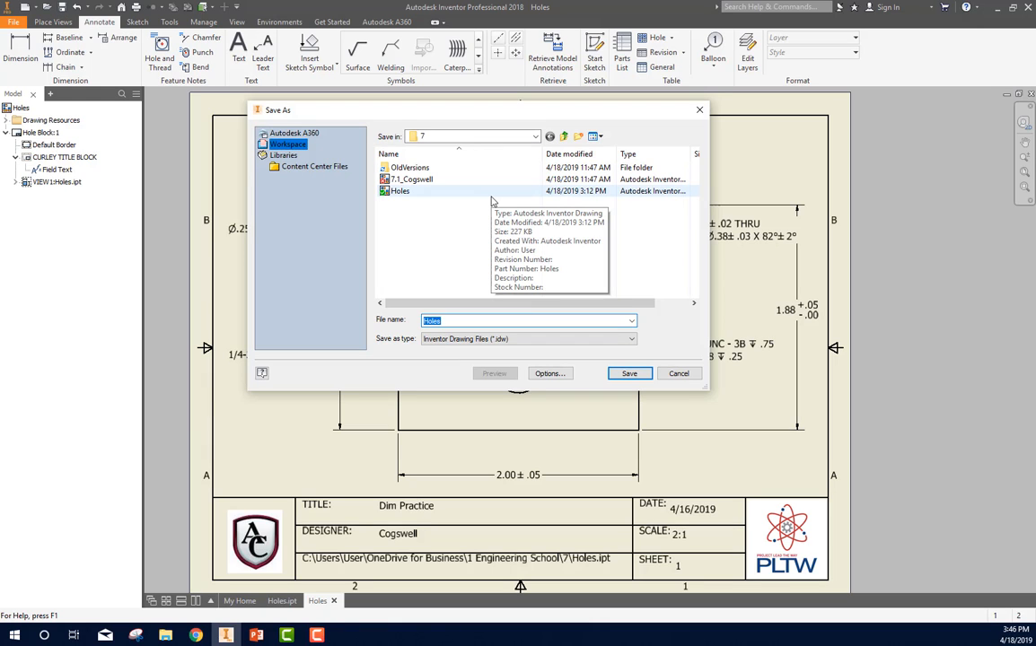
text(7.3)
key(BackSpace)
key(BackSpace)
text(Instructon on drawing)
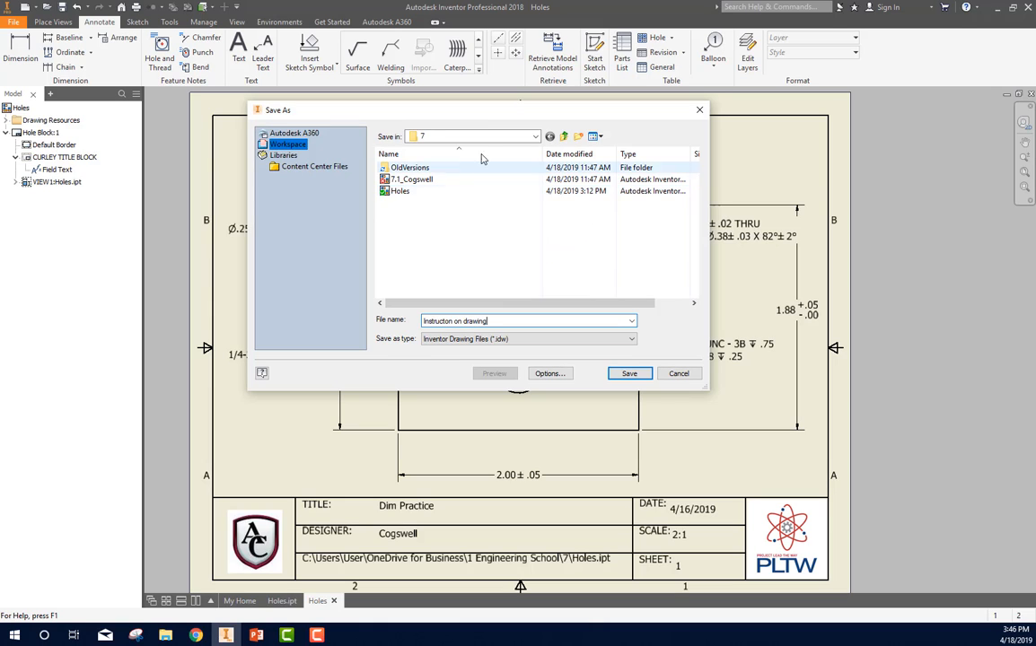
Step: Save the drawing in folder 7 within 1 Engineering School, including the changes to the dependent part file
click(462, 136)
click(479, 179)
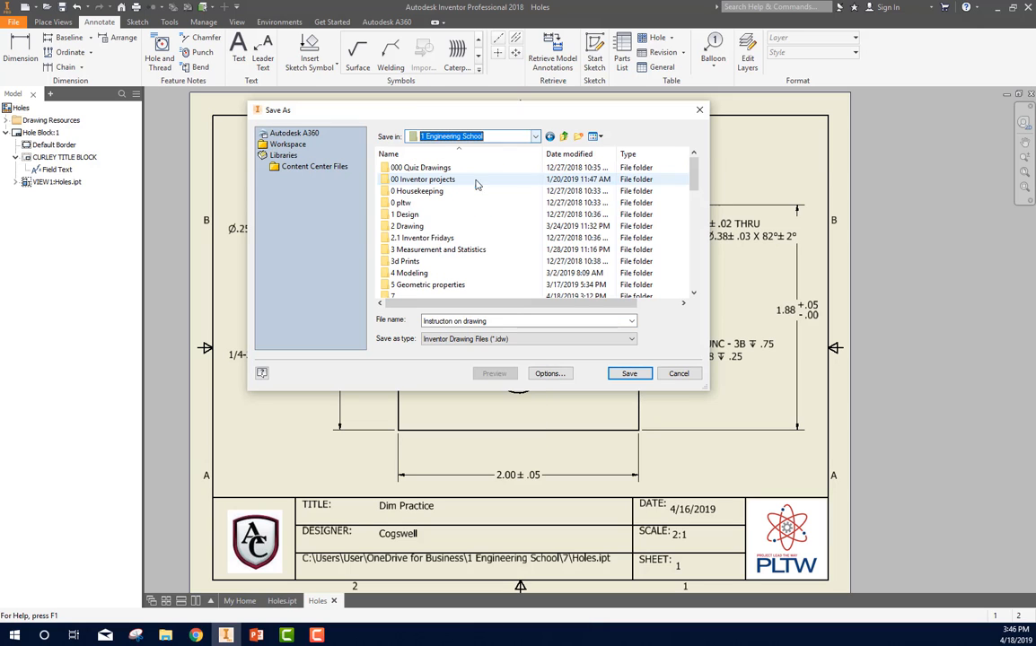
double_click(413, 293)
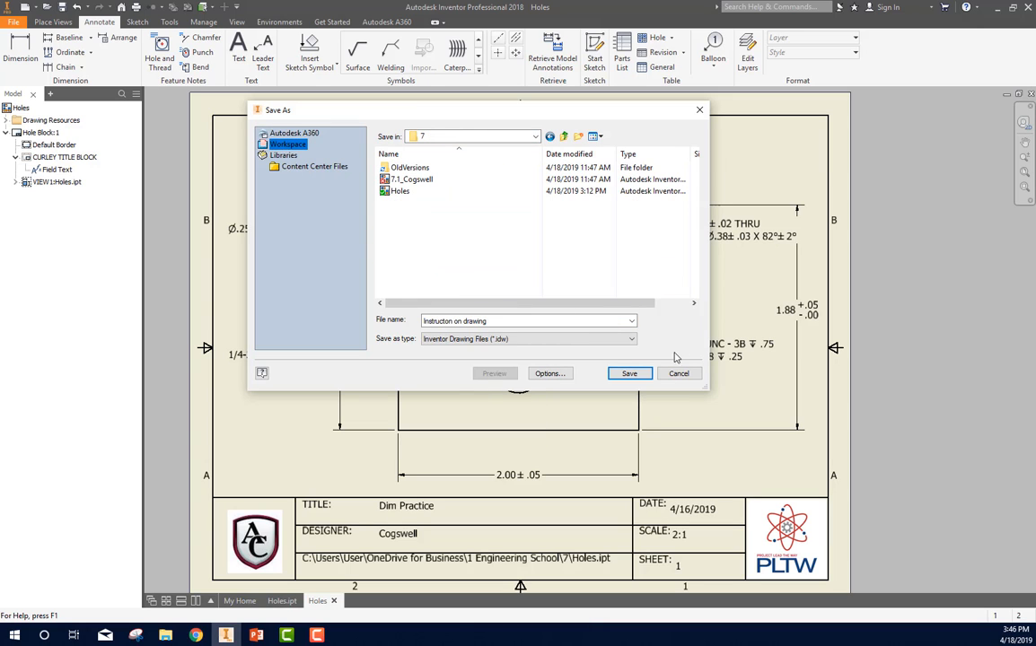
click(629, 374)
click(577, 376)
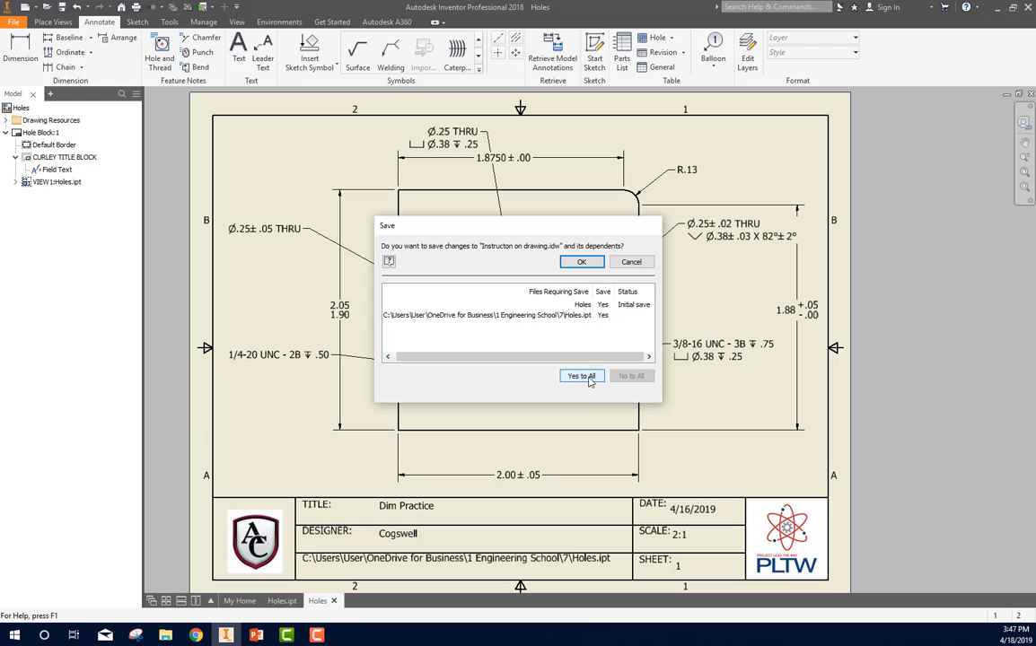
click(582, 262)
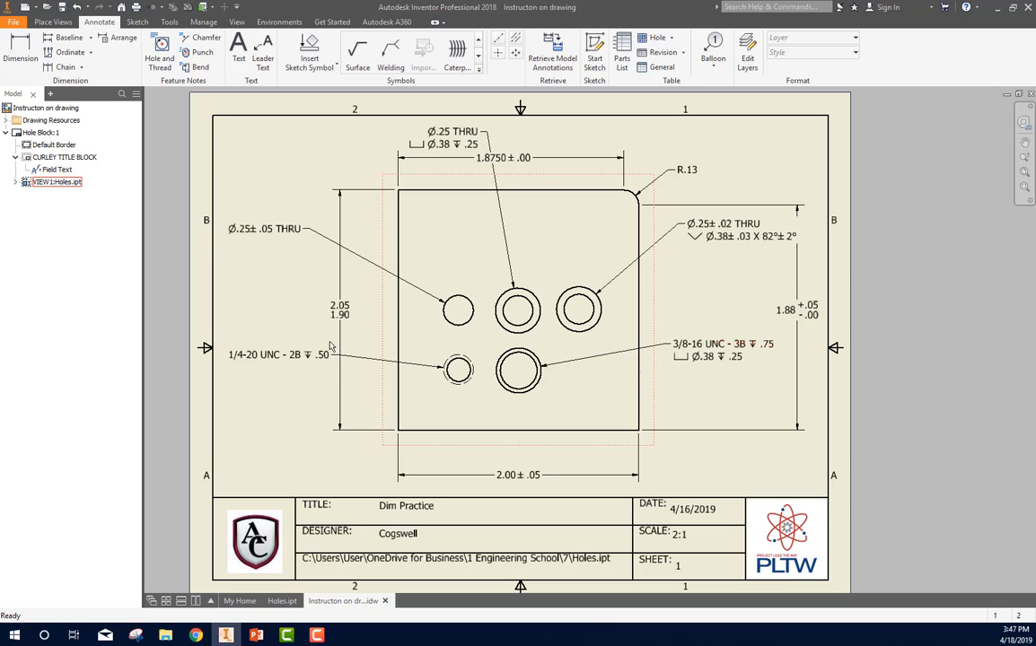
Step: Add a new sheet whose title block has the title Holes 2, the designer's name and sheet number 2
click(6, 133)
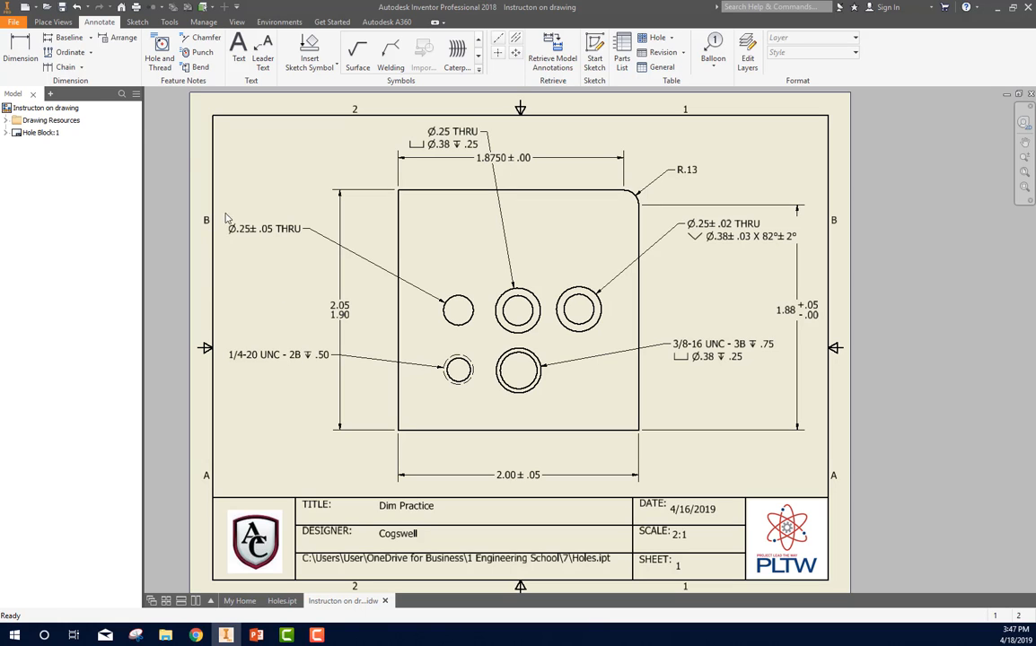
click(23, 108)
right_click(24, 110)
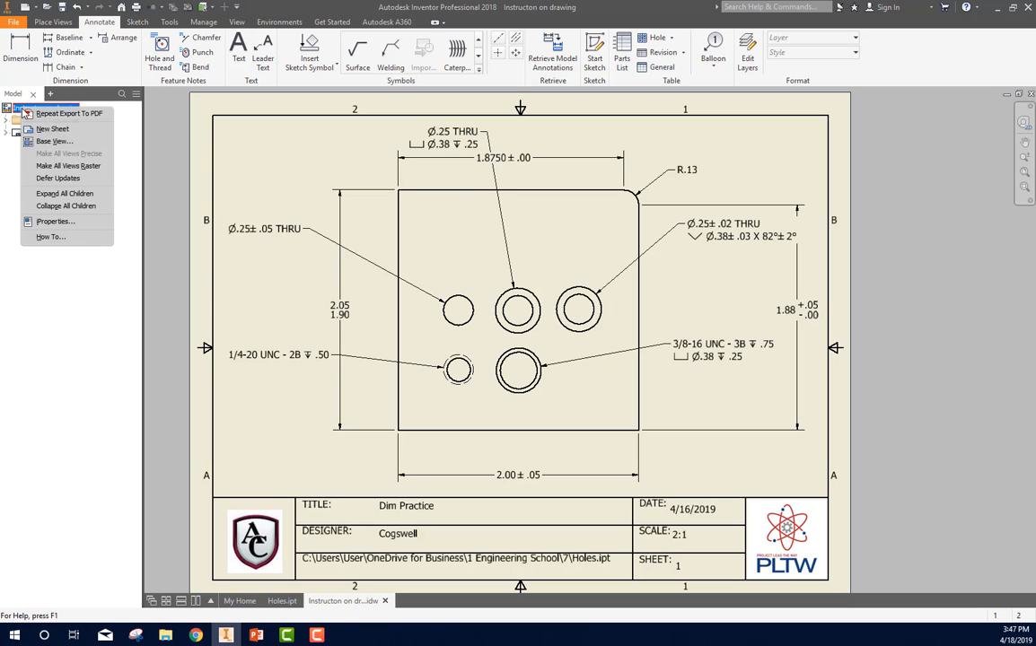
click(50, 129)
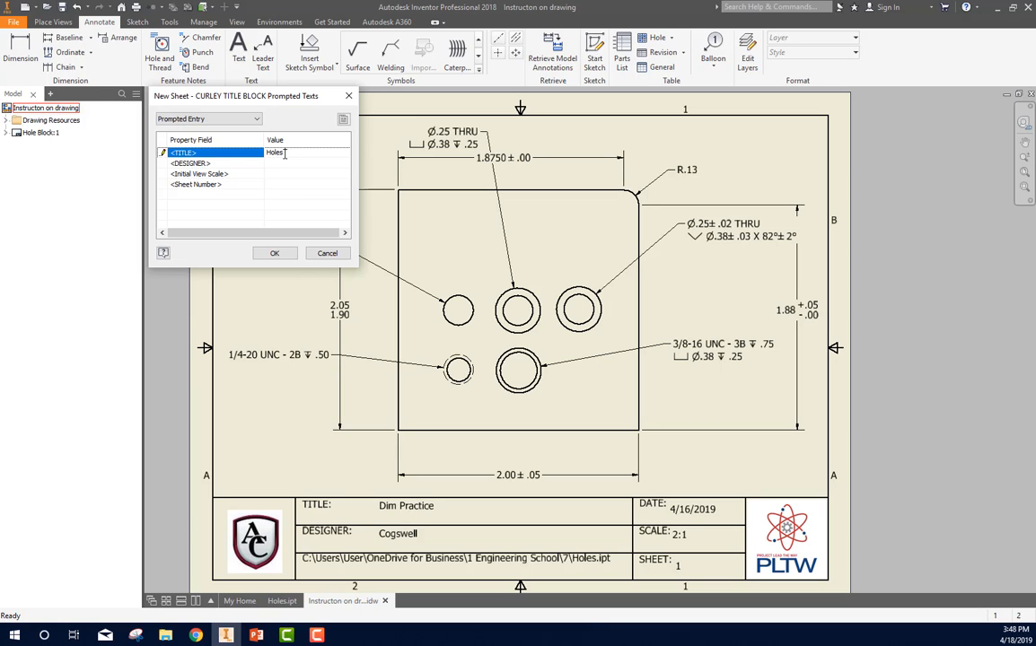
click(160, 152)
click(164, 161)
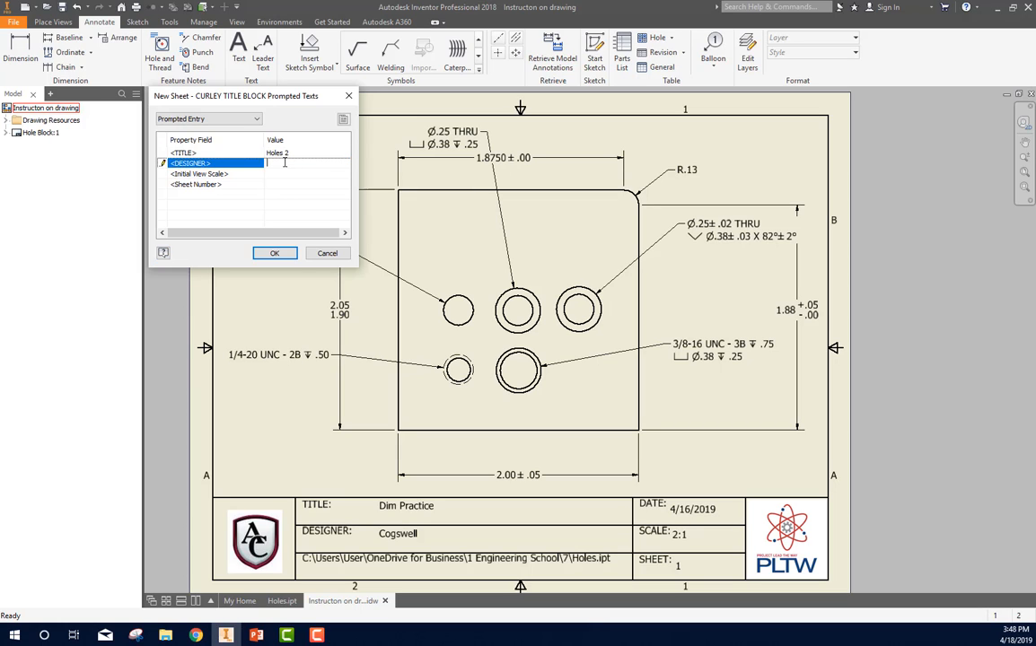
click(161, 162)
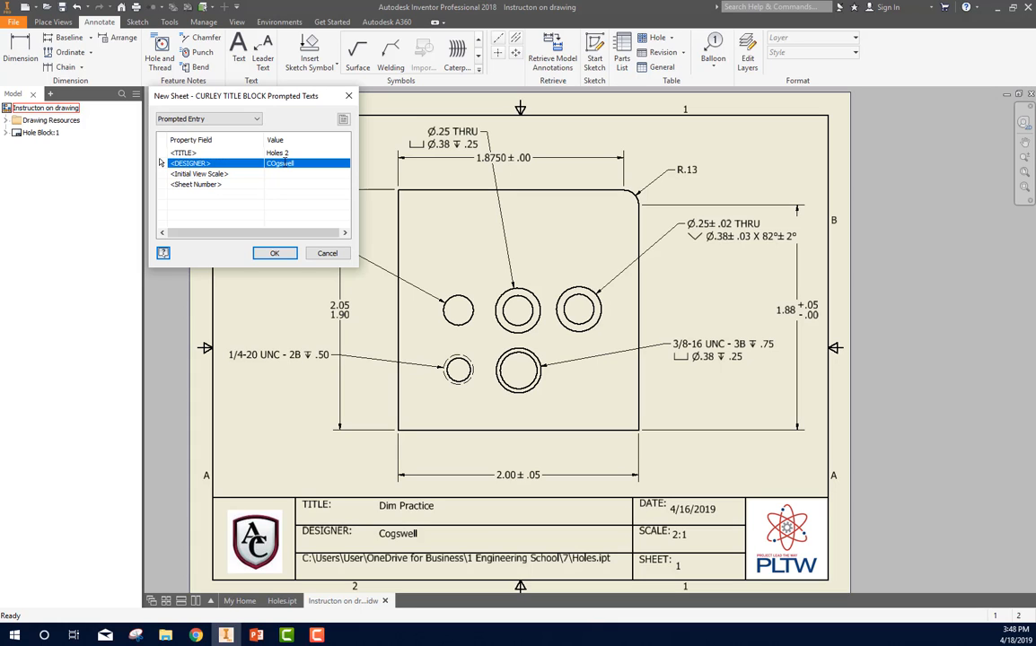
click(278, 183)
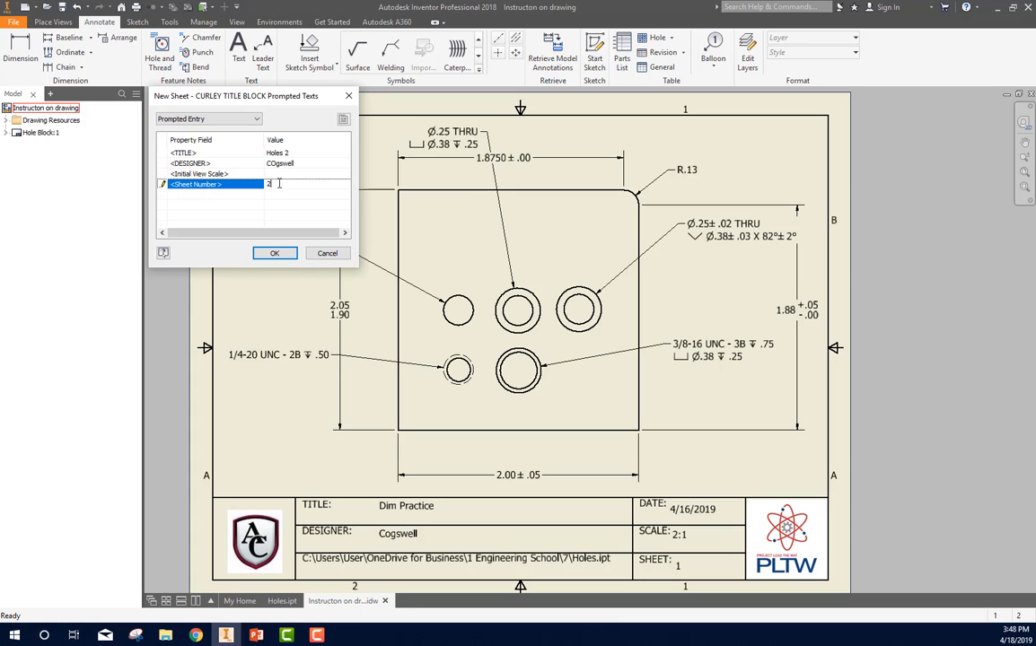
click(274, 252)
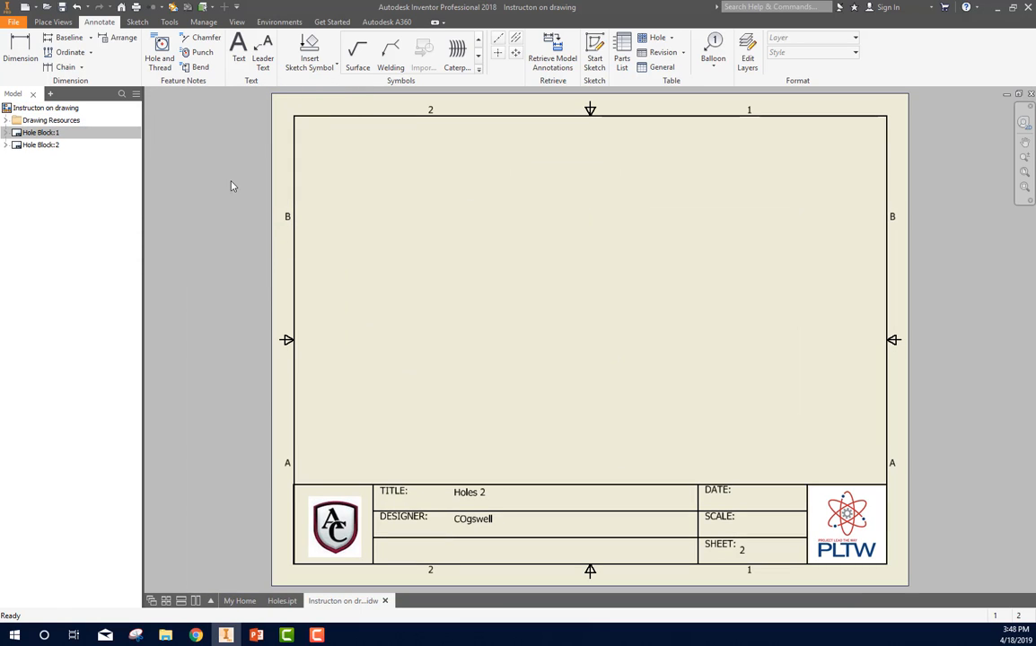
Step: Rename the second sheet as Multi block
click(27, 147)
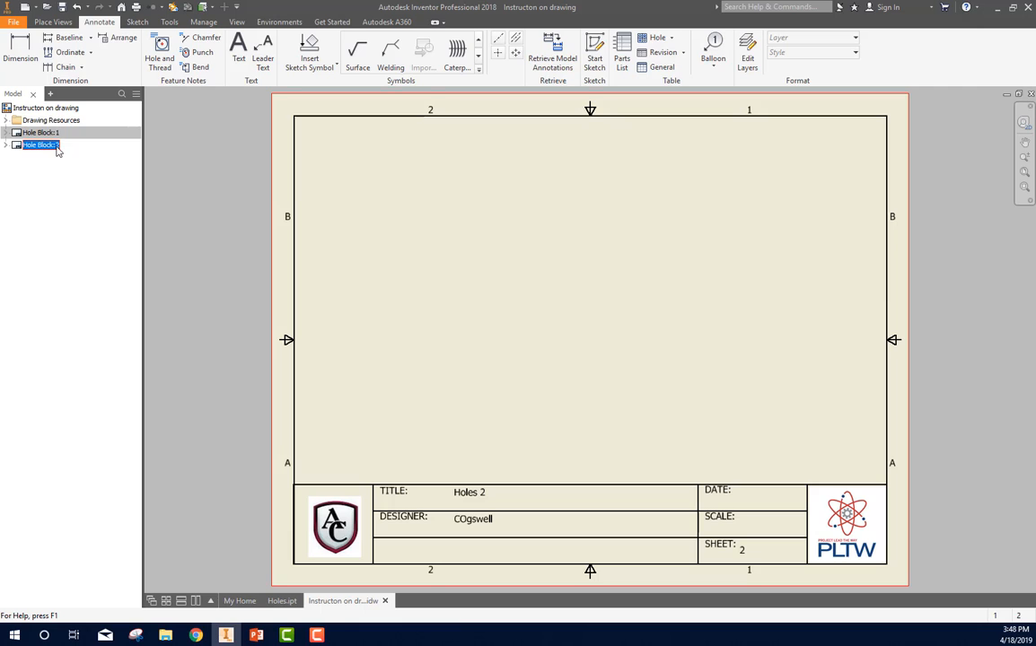
click(63, 177)
click(34, 152)
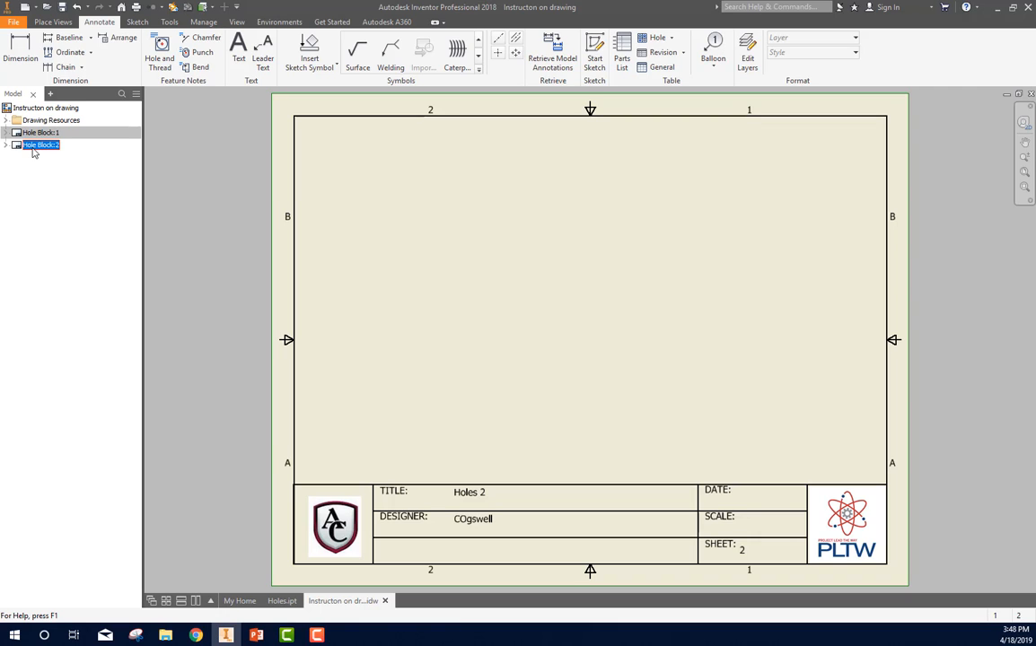
click(30, 149)
text(Single)
text( bloc)
key(BackSpace)
key(BackSpace)
key(BackSpace)
key(BackSpace)
key(BackSpace)
key(BackSpace)
key(BackSpace)
key(BackSpace)
key(BackSpace)
key(BackSpace)
text(Multi block)
key(Return)
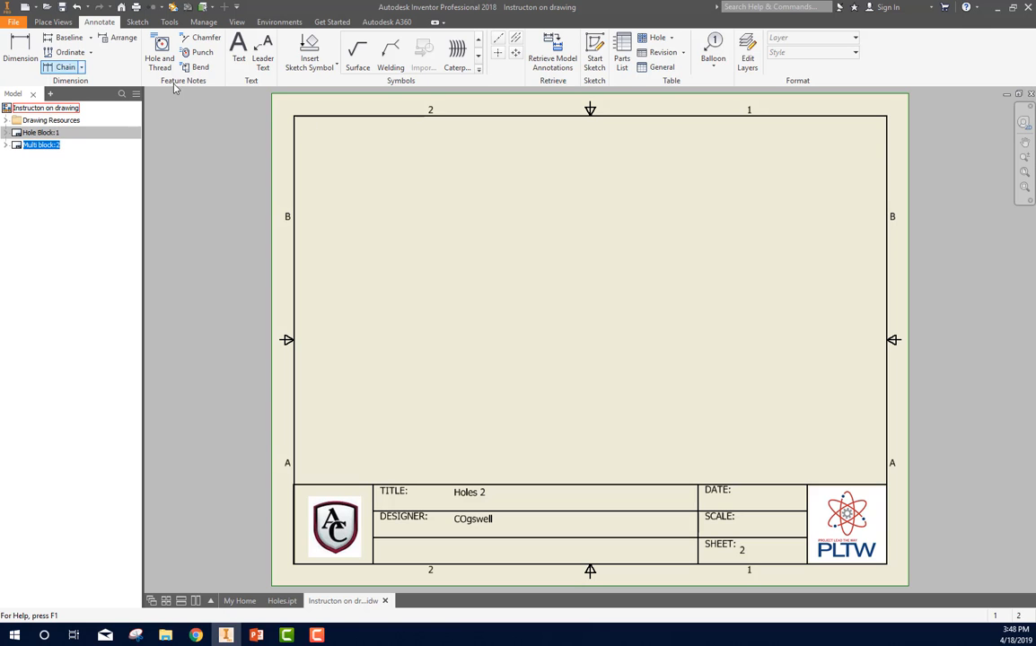
Step: Start a base view on the second sheet using the 7.1.5 Fastener part from folder 7 as its model
click(53, 22)
click(20, 47)
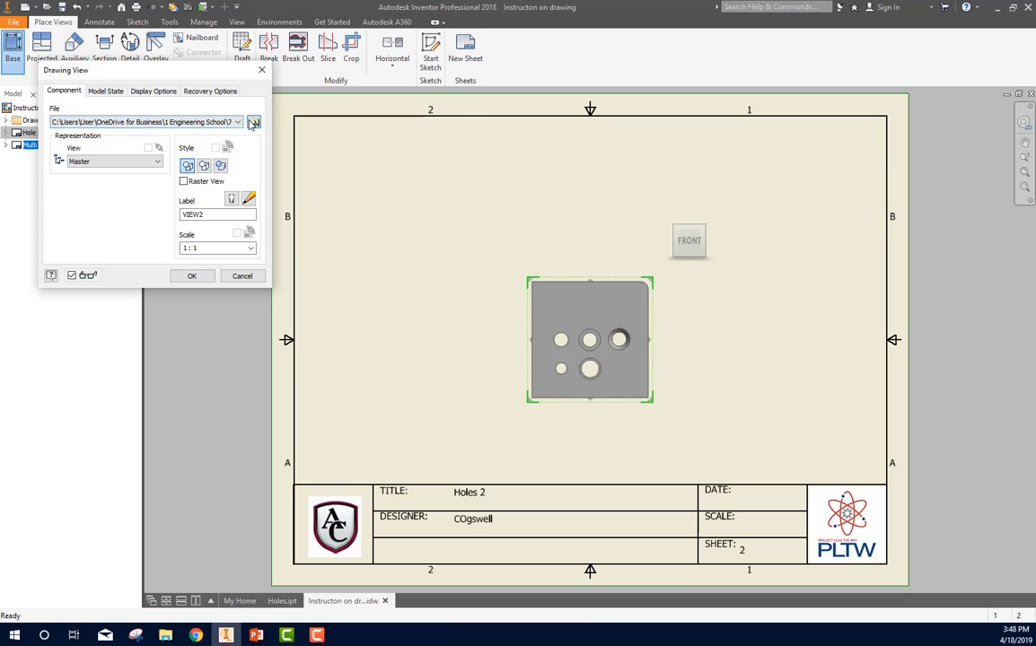
click(254, 122)
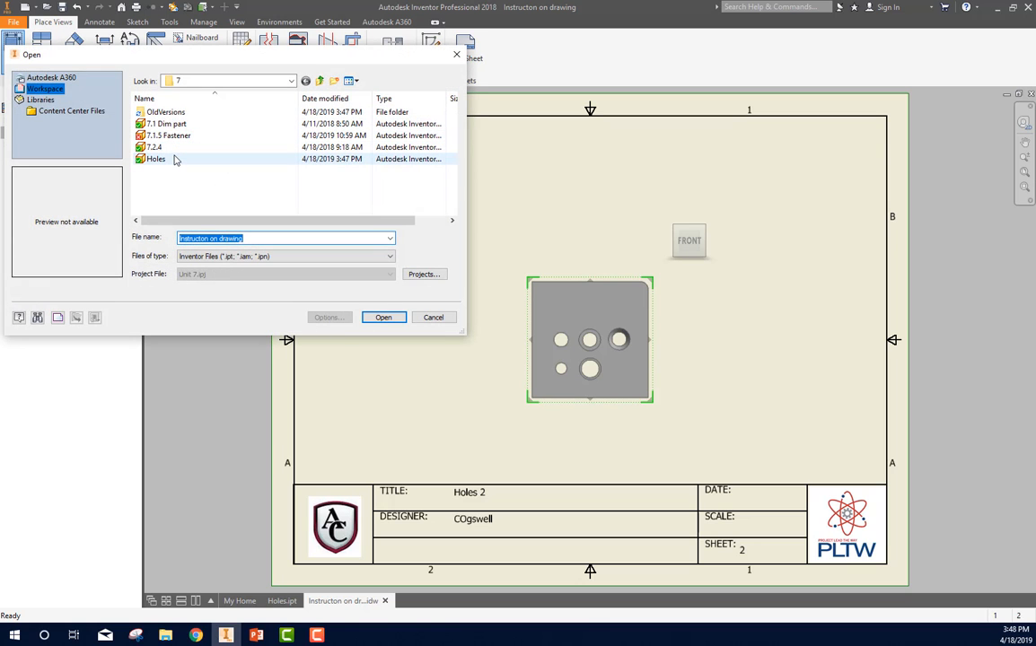
click(170, 160)
click(165, 148)
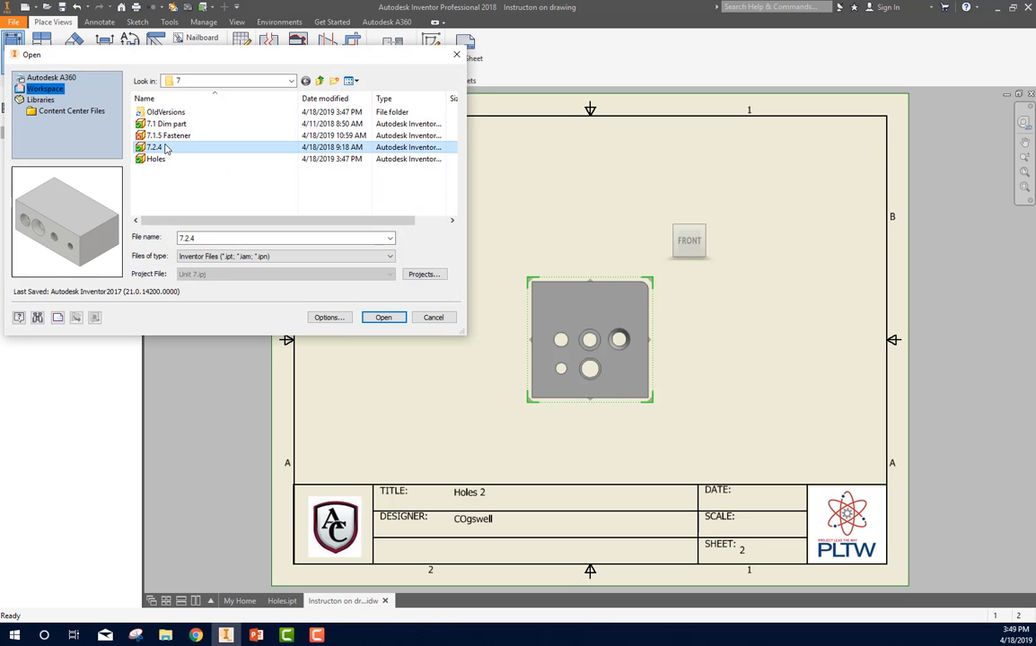
click(169, 136)
click(399, 317)
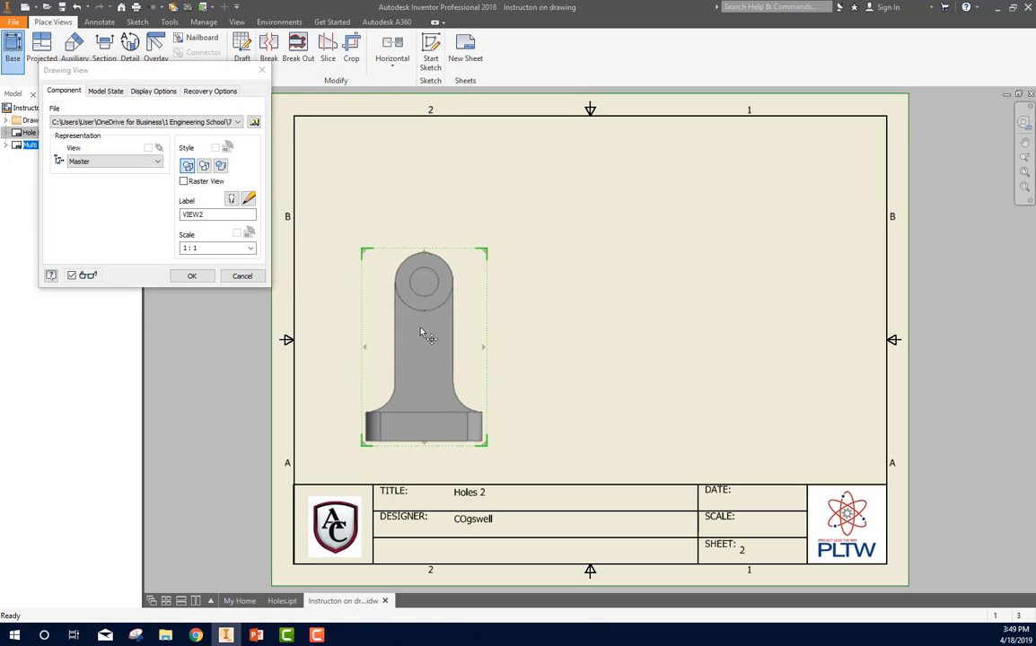
Step: Set the fastener view scale to 1/2, position the front view near the title block, and create projected top, right-side and isometric views
click(232, 248)
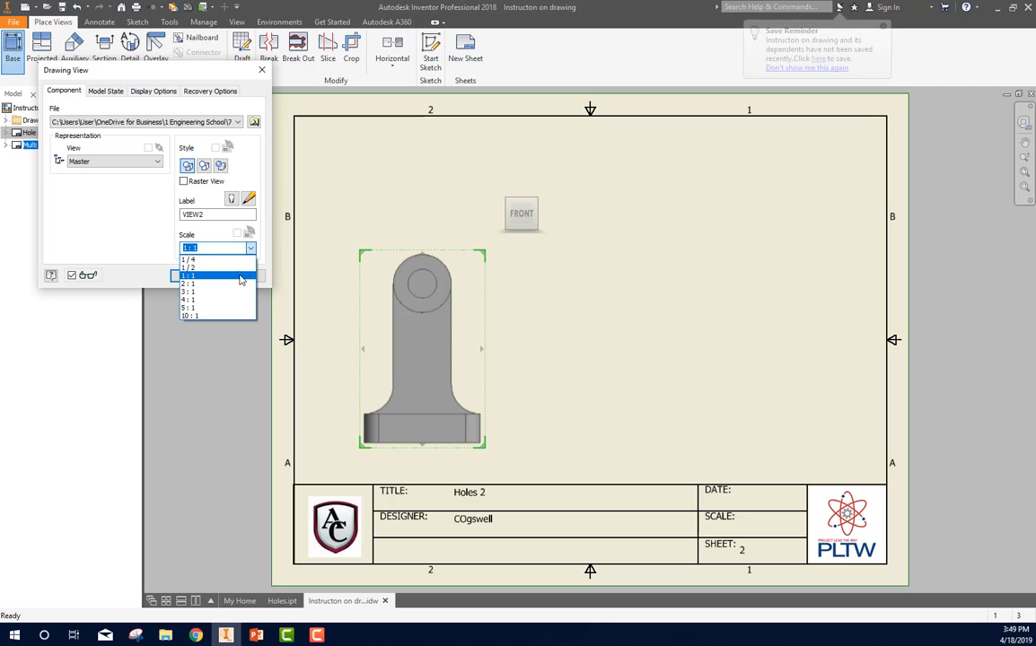
click(235, 268)
click(415, 402)
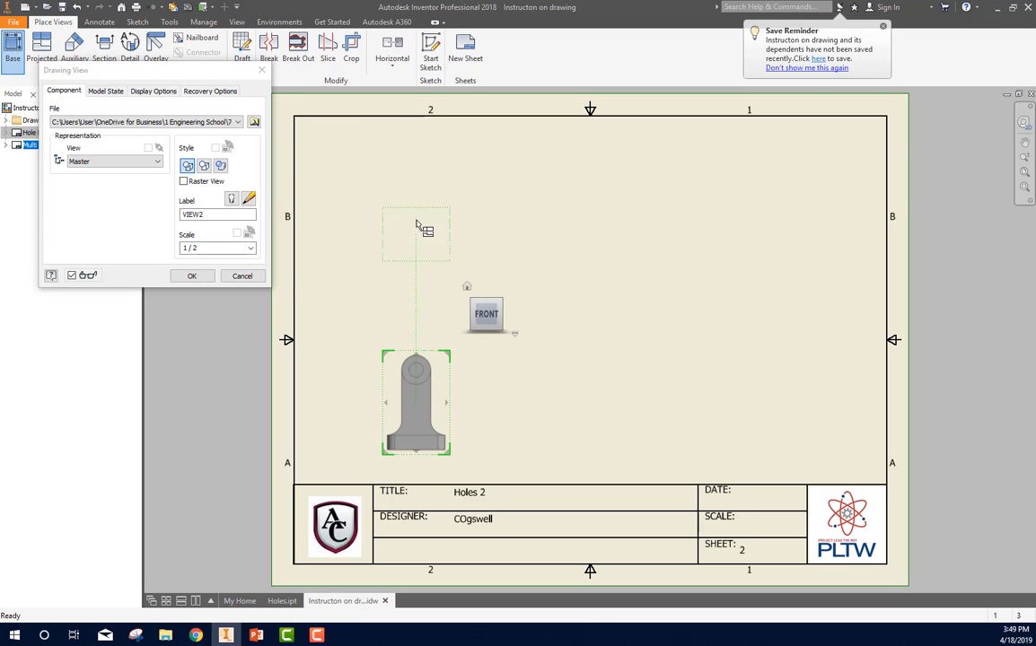
click(415, 182)
click(774, 207)
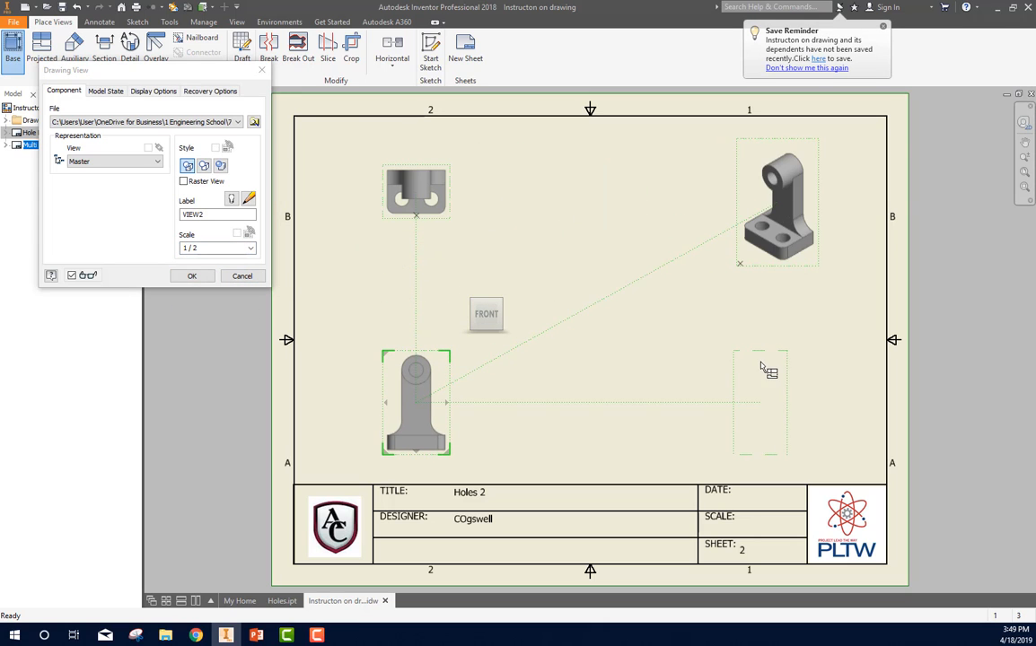
click(762, 368)
right_click(761, 368)
click(793, 367)
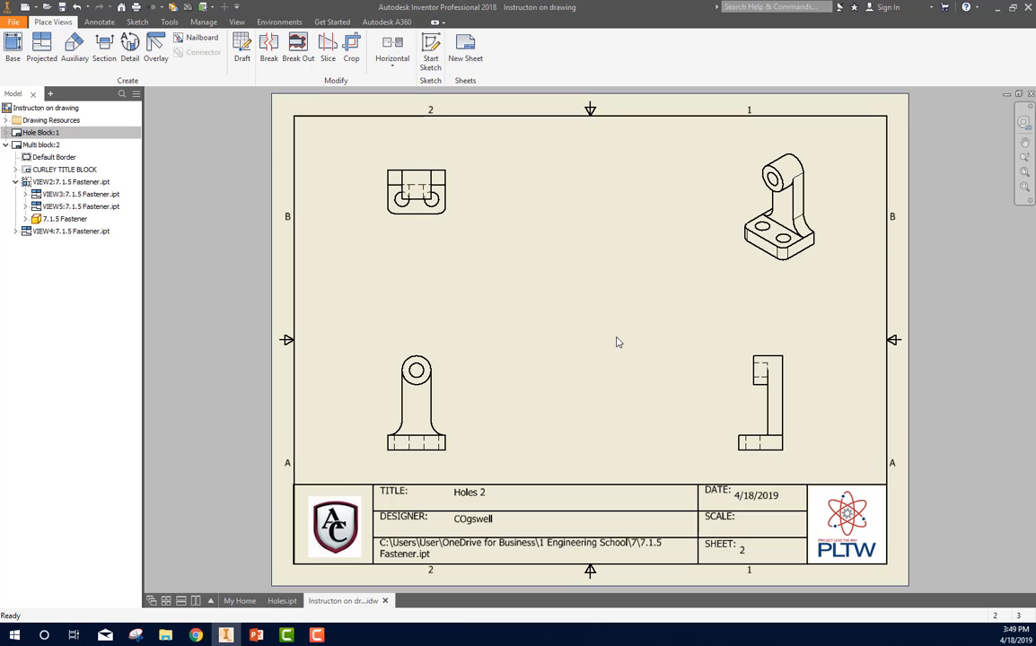
Step: Rename the Multi block sheet as Fastner
right_click(39, 148)
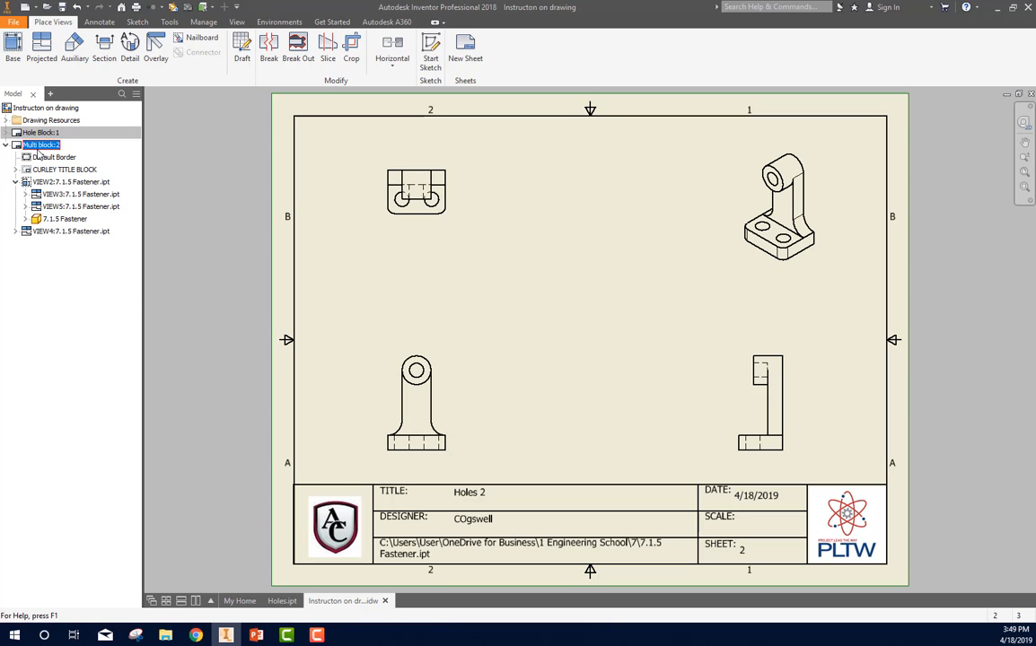
click(39, 146)
text(Fastener)
key(Return)
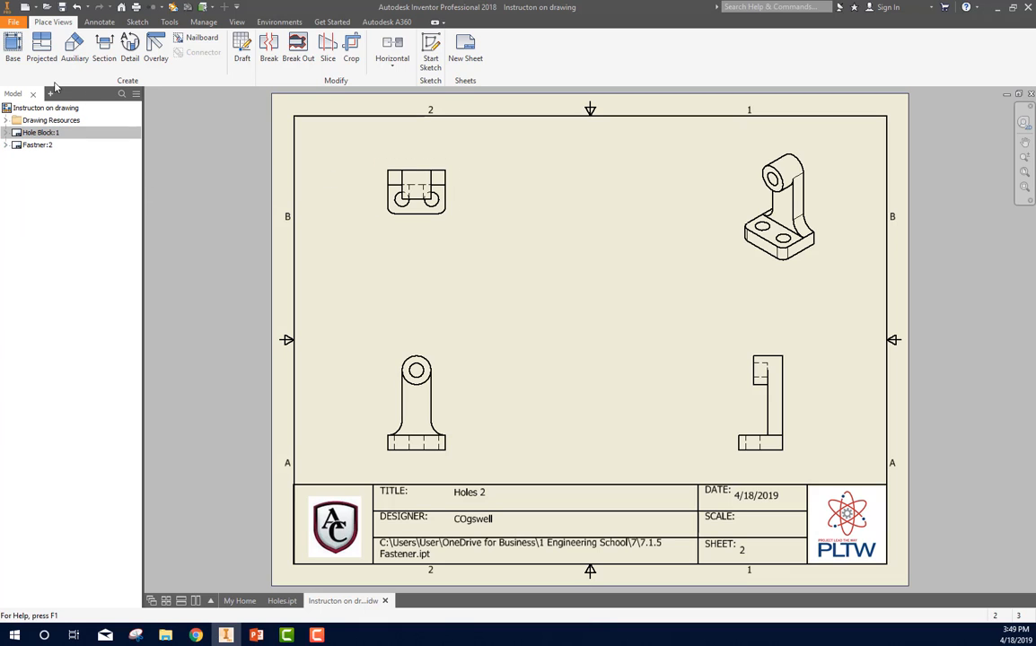
Step: Add a third sheet to the drawing and name it Holes
right_click(24, 108)
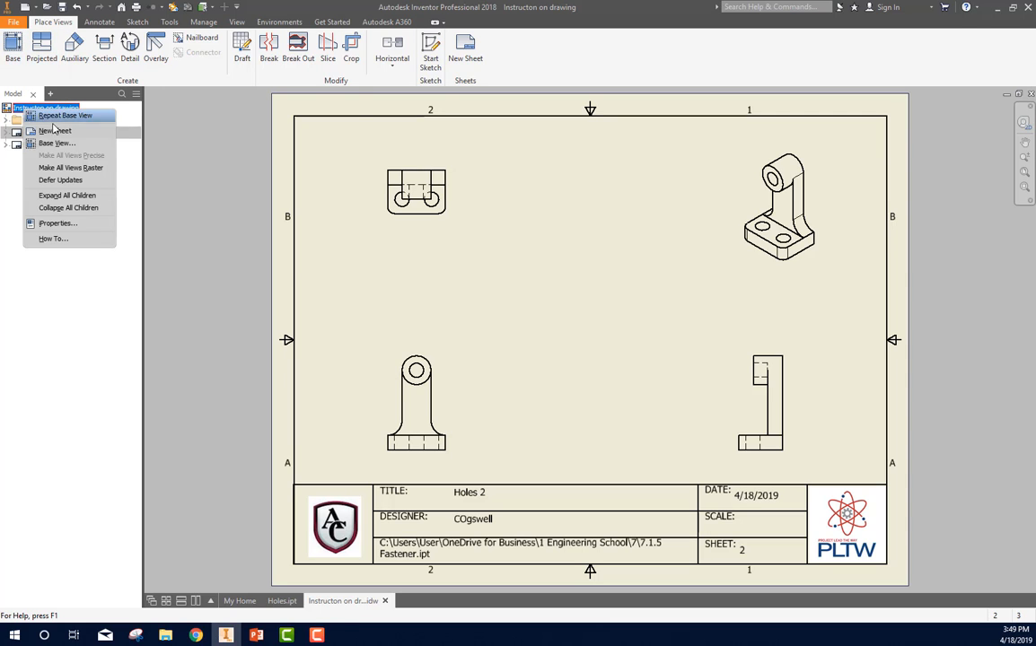
click(54, 130)
click(280, 249)
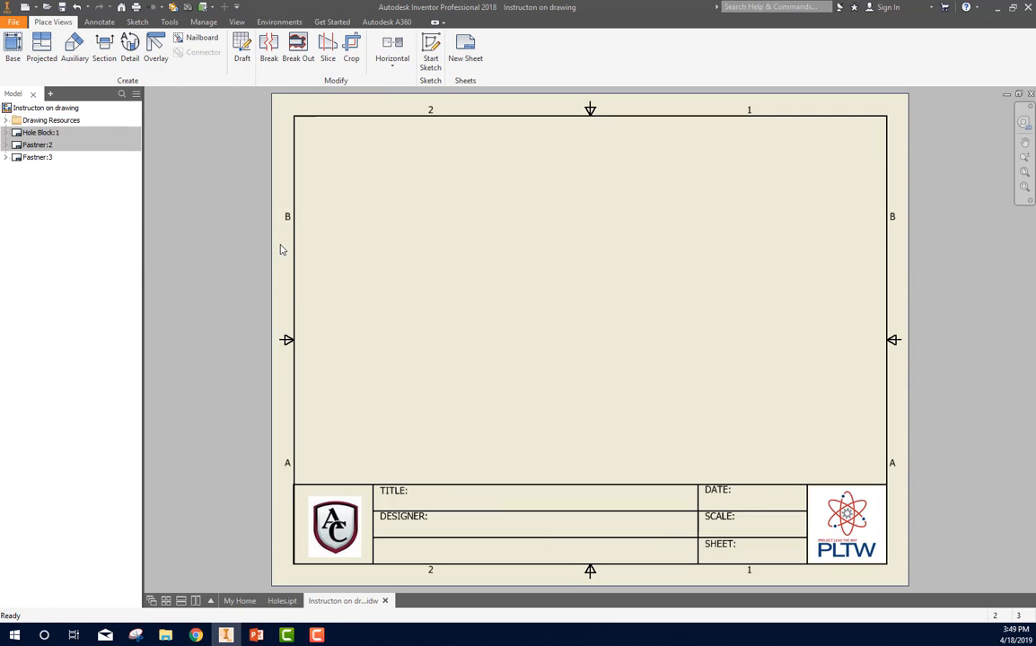
click(34, 157)
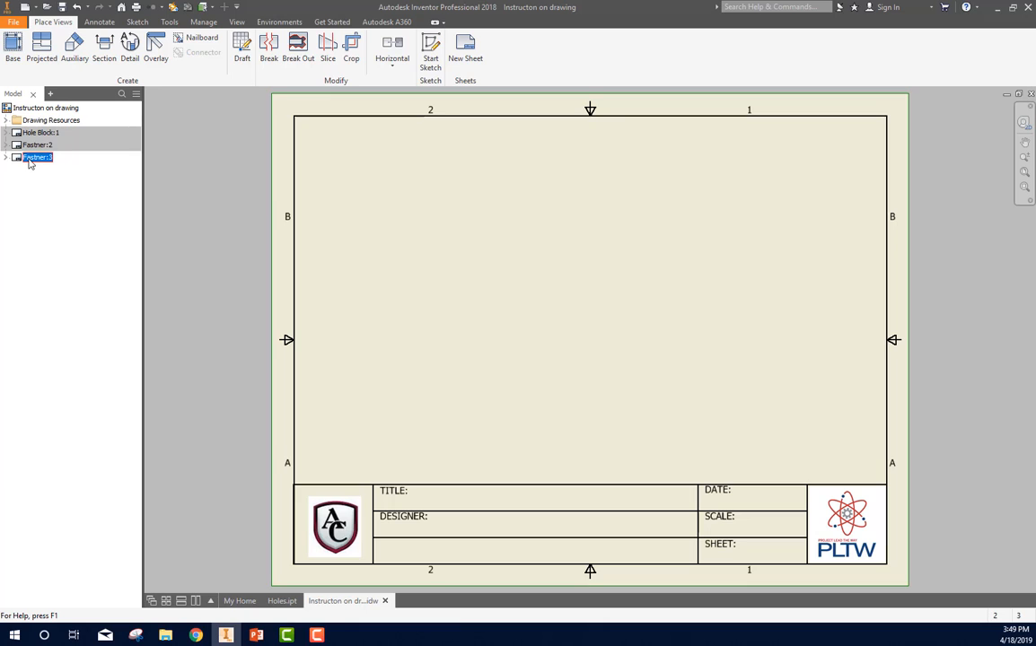
click(29, 158)
text(Holes)
key(Return)
Step: Activate the Fastner and Hole Block sheets in turn to review them, ending on the Holes sheet
double_click(32, 146)
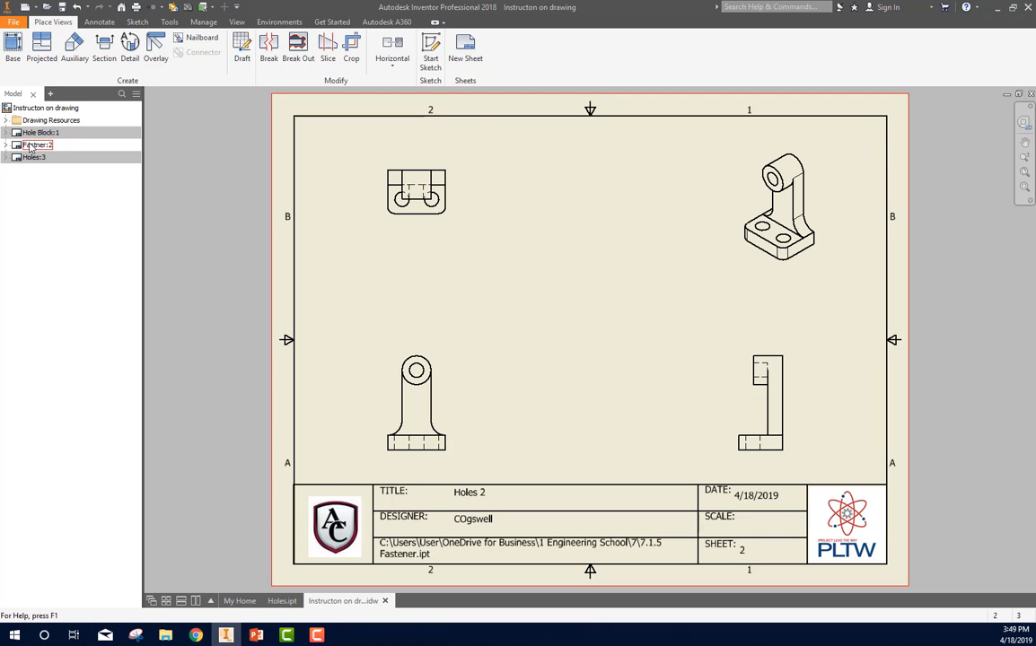
double_click(36, 133)
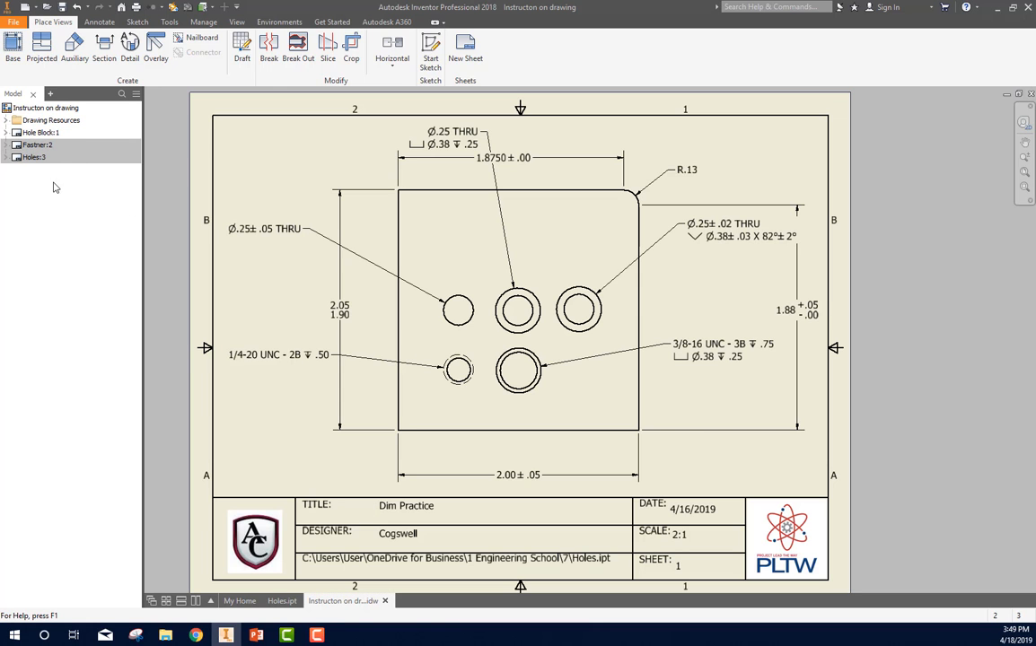
double_click(36, 144)
double_click(34, 158)
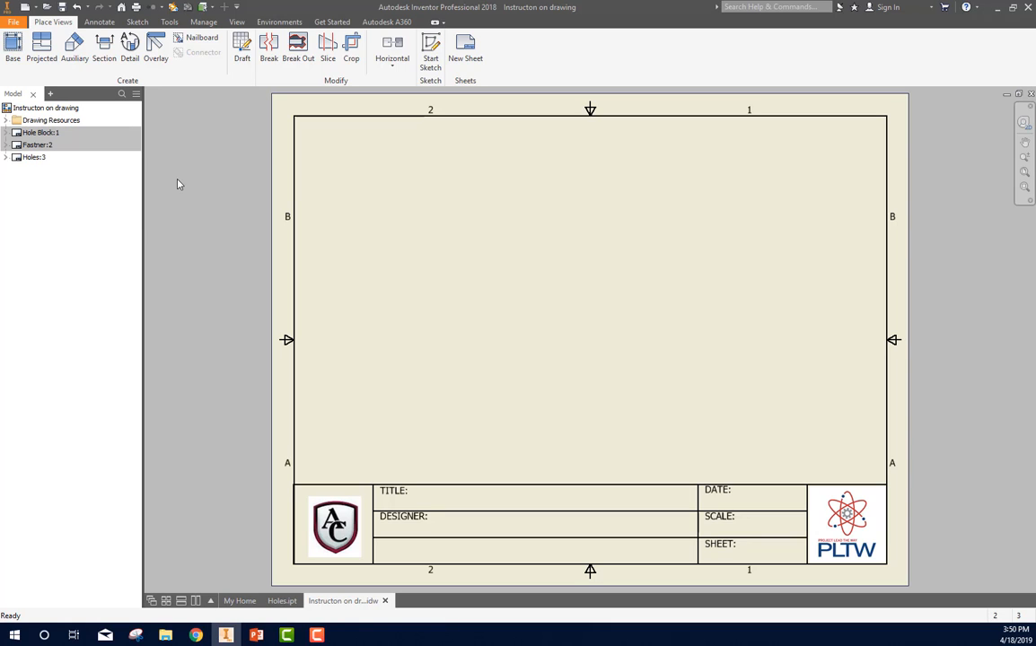
Step: Export all sheets of the drawing as a PDF named Instructon on drawing in folder 7
click(19, 23)
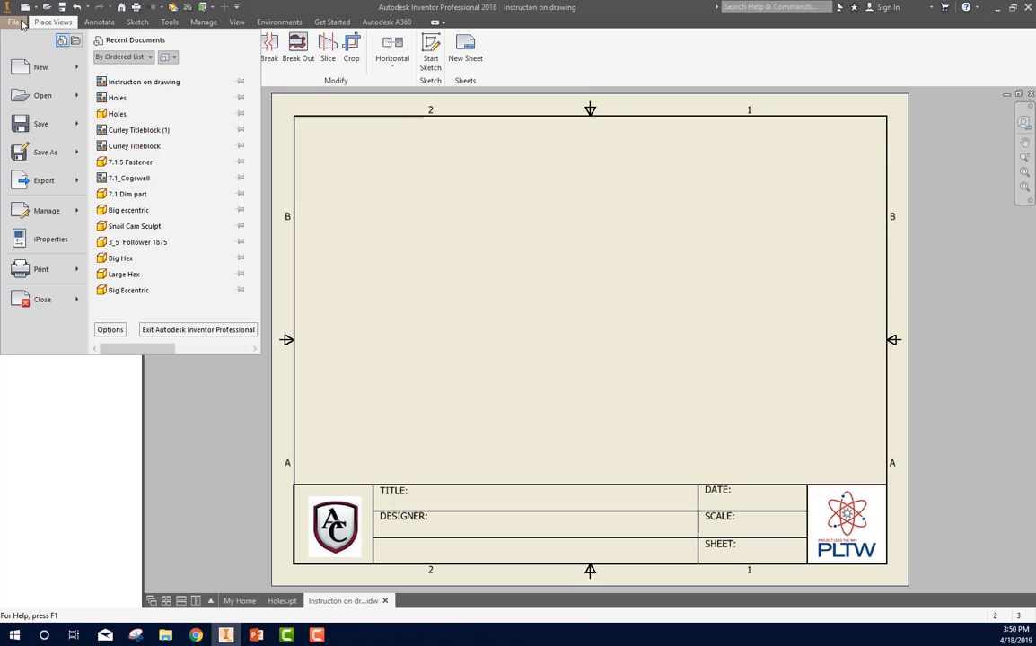
mouse_move(51, 184)
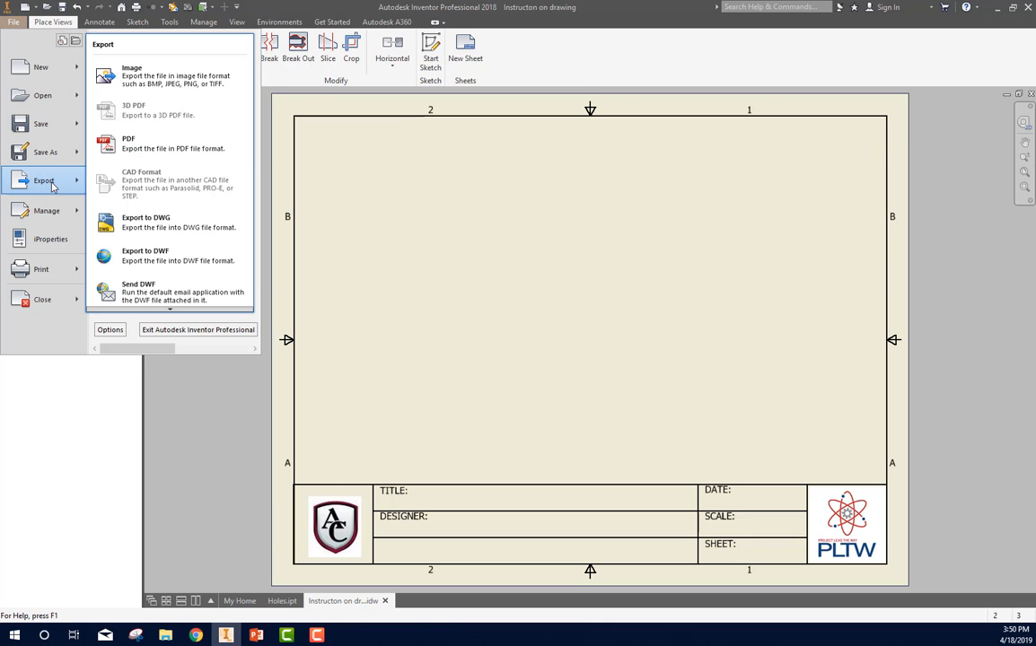
click(158, 143)
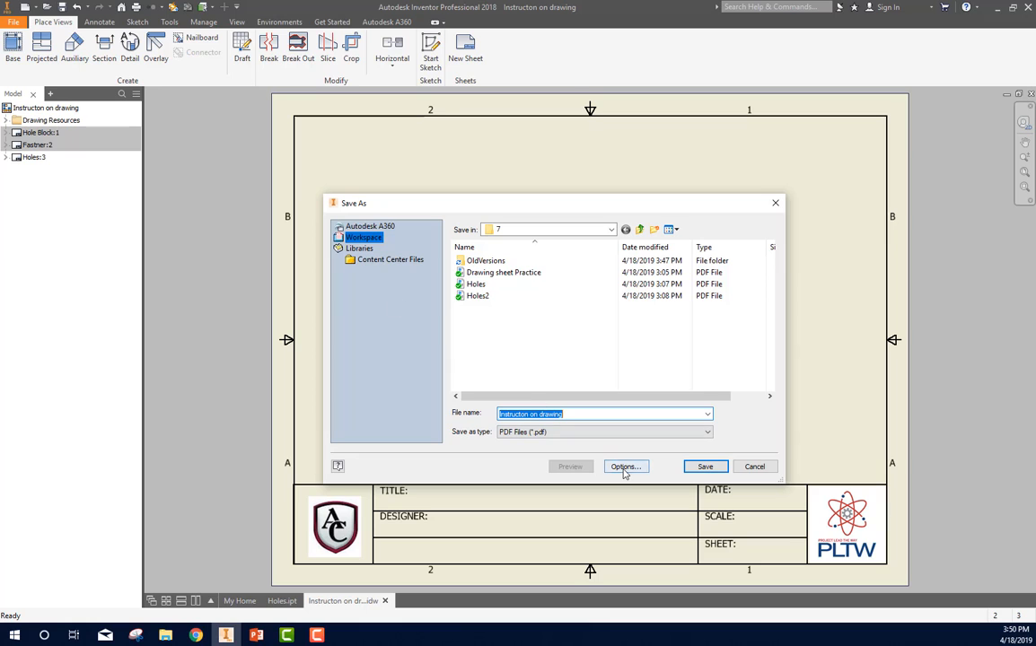
click(625, 468)
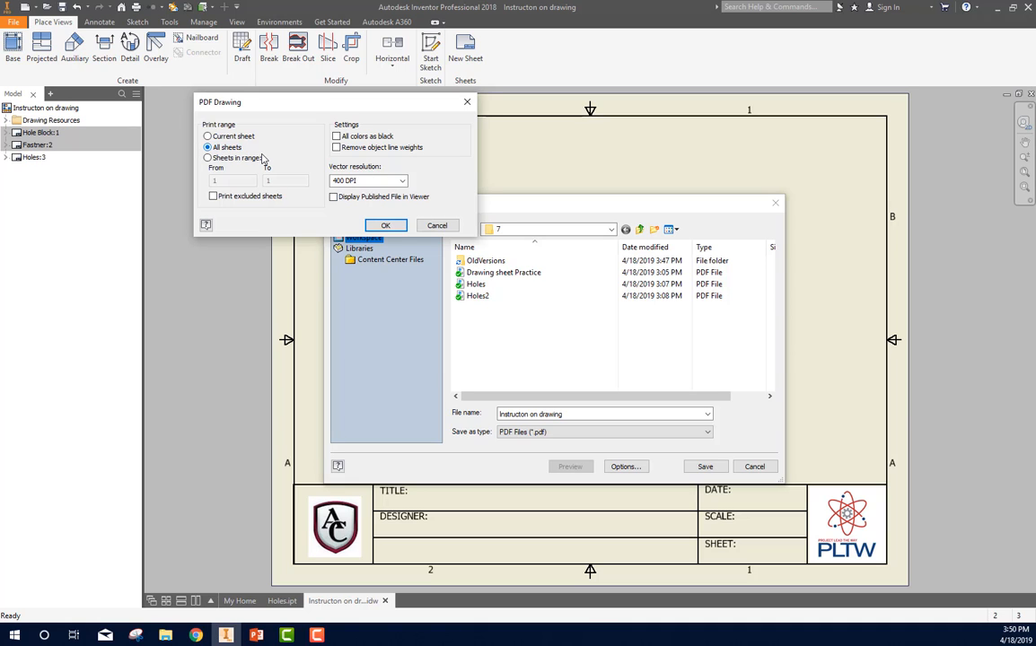
click(385, 225)
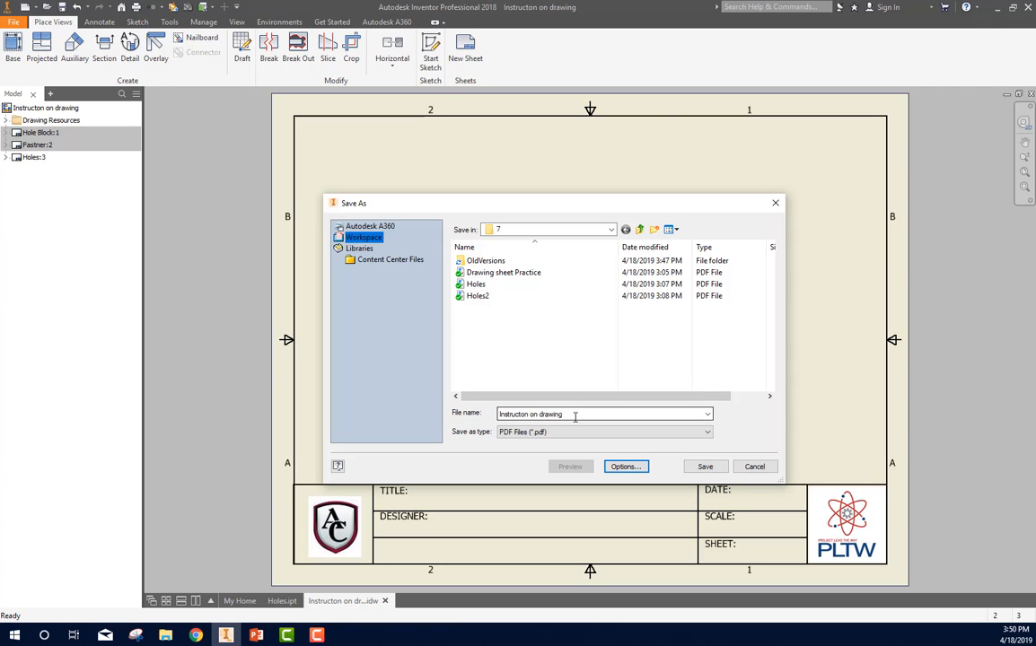
click(718, 466)
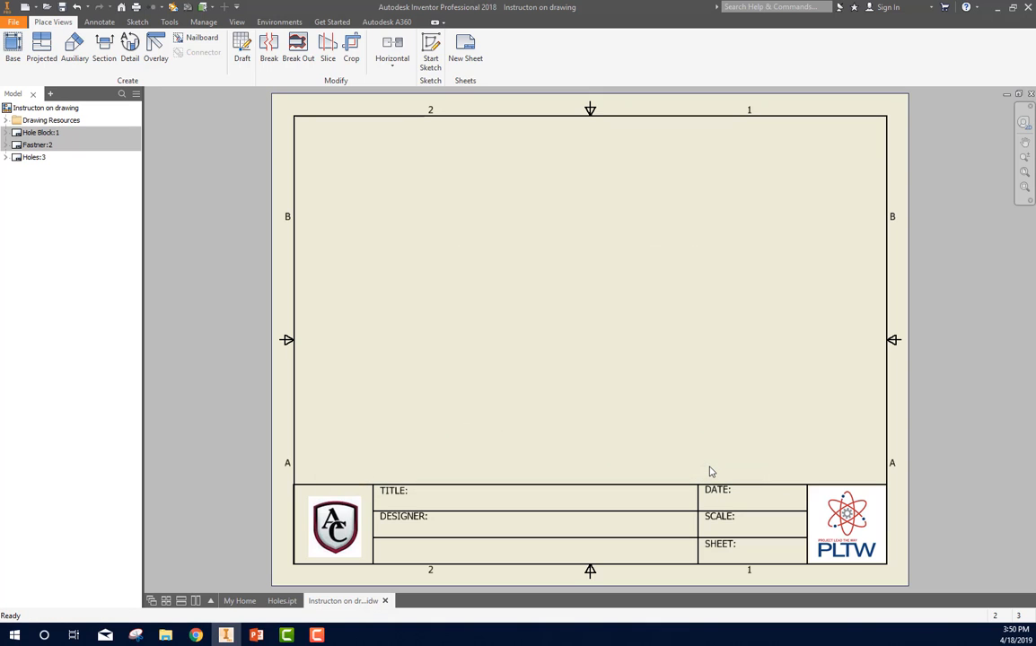
Step: Switch to File Explorer, sort folder 7 by date modified, and open the exported Instructon on drawing PDF to review its pages
click(997, 7)
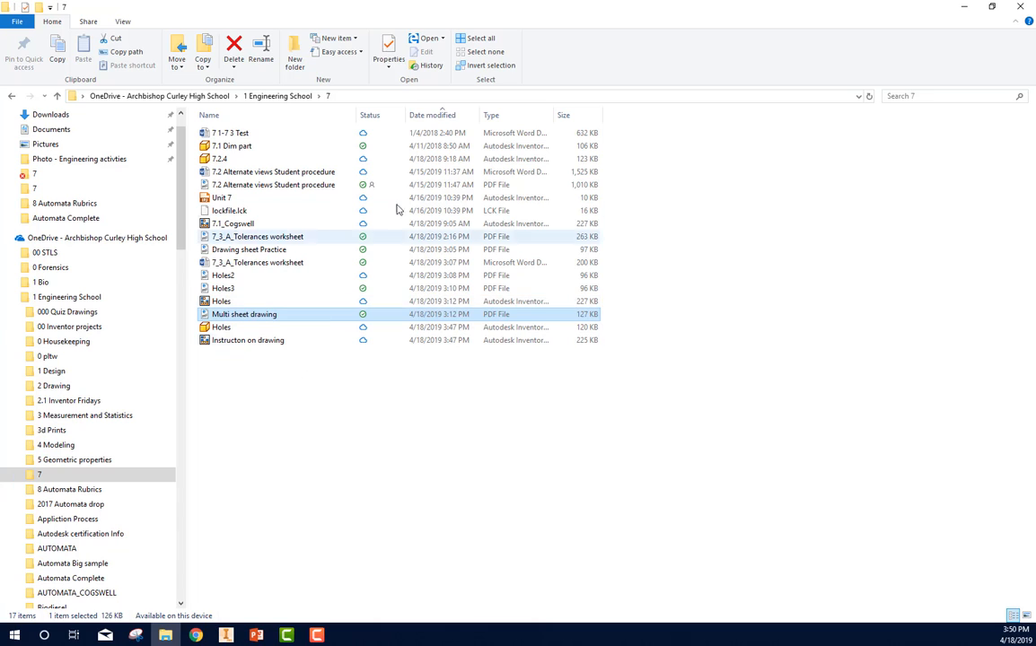
click(438, 116)
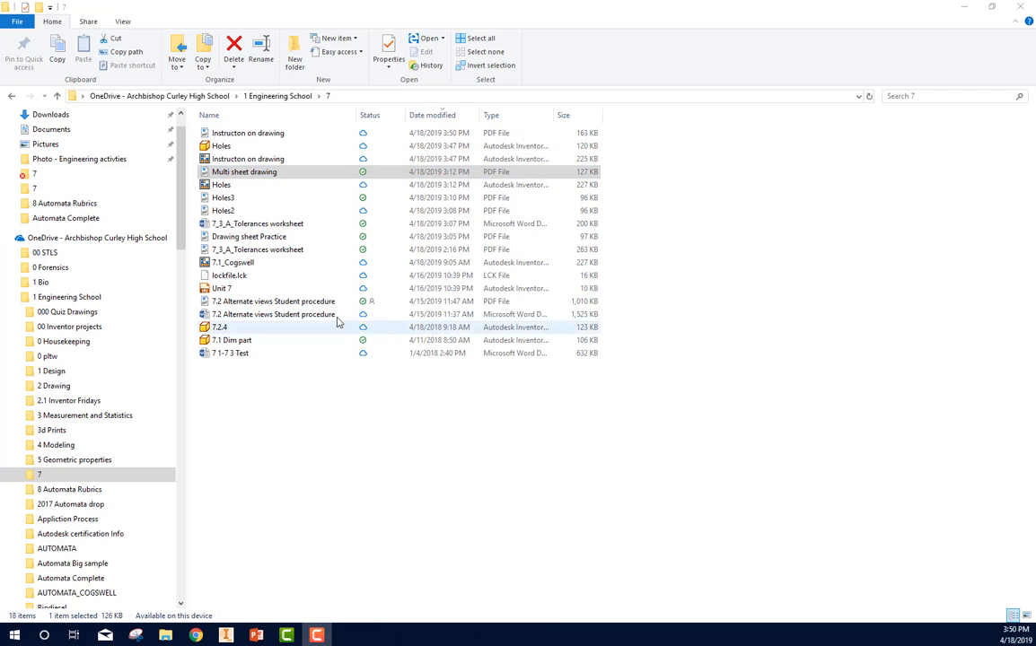
click(250, 137)
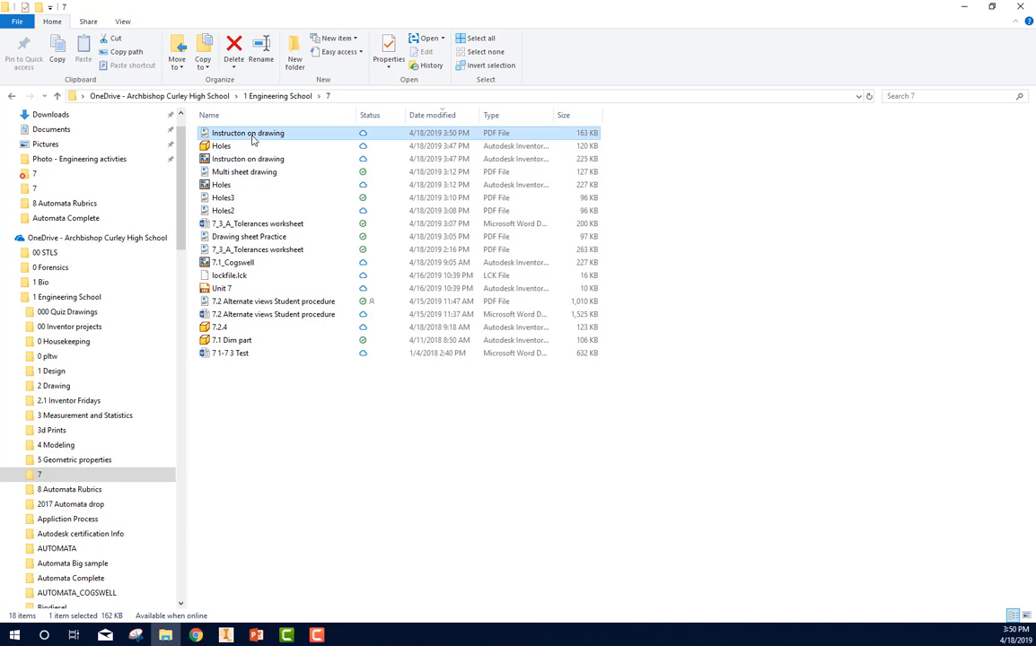
double_click(251, 137)
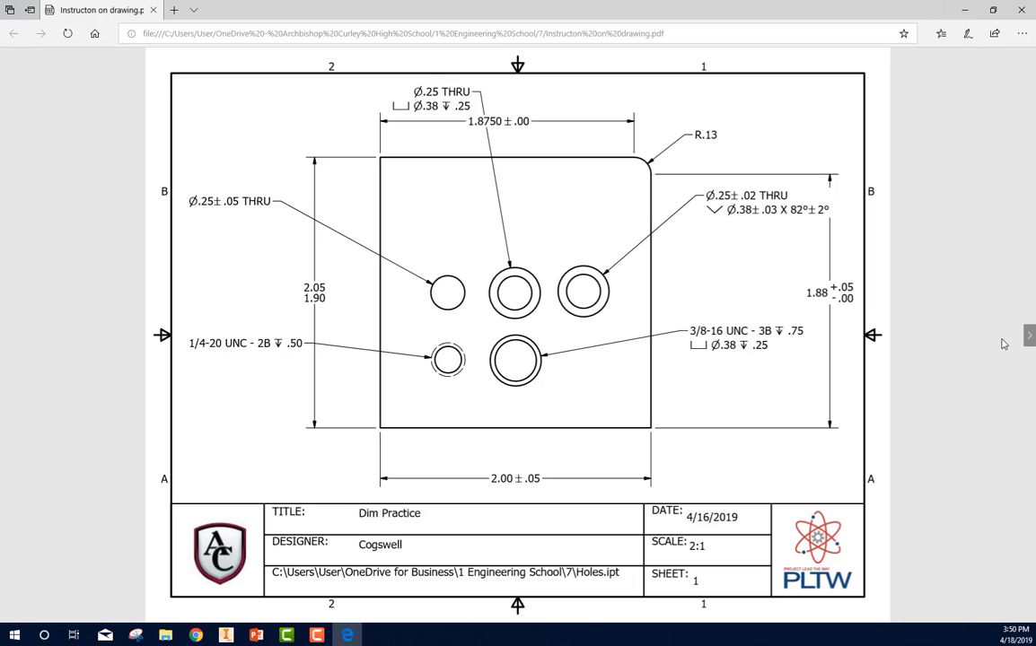
click(1029, 337)
click(1029, 337)
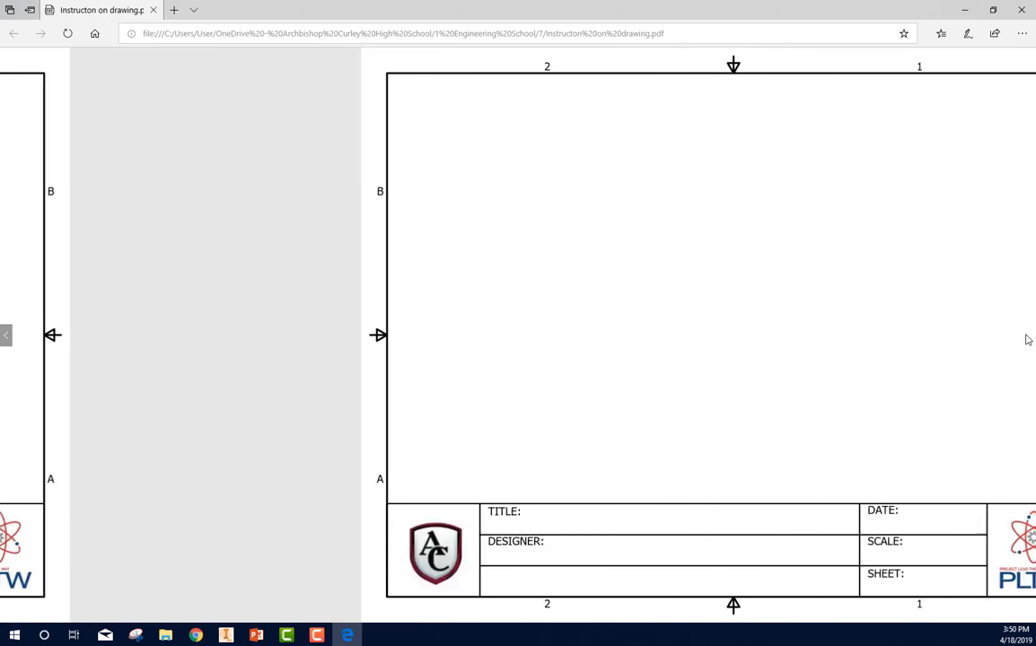